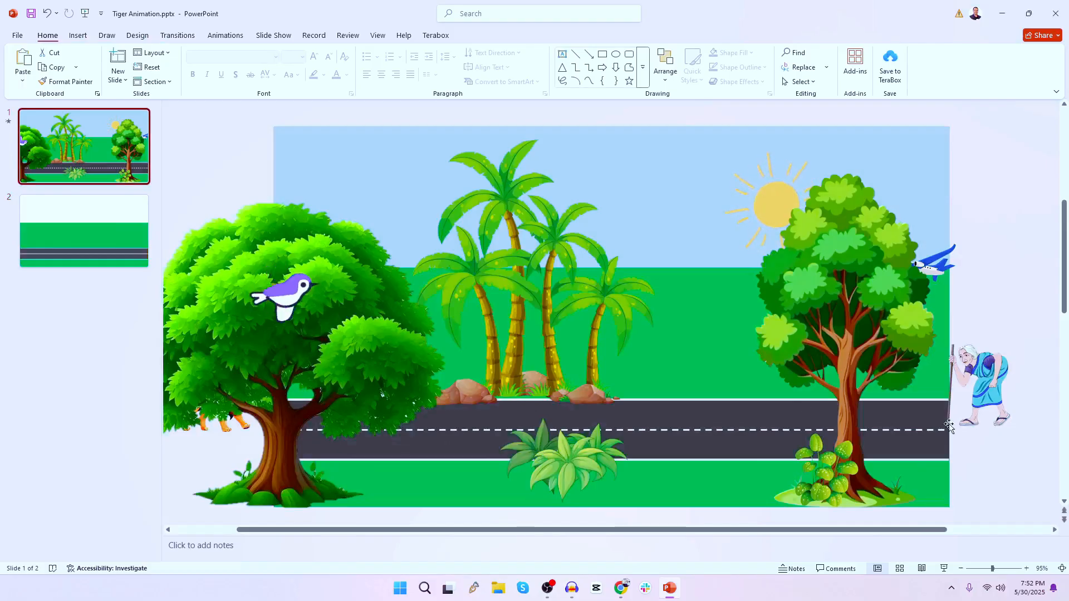
Step: On slide 2, change the solid centre line of the road to the evenly spaced short-dash style
left_click(82, 248)
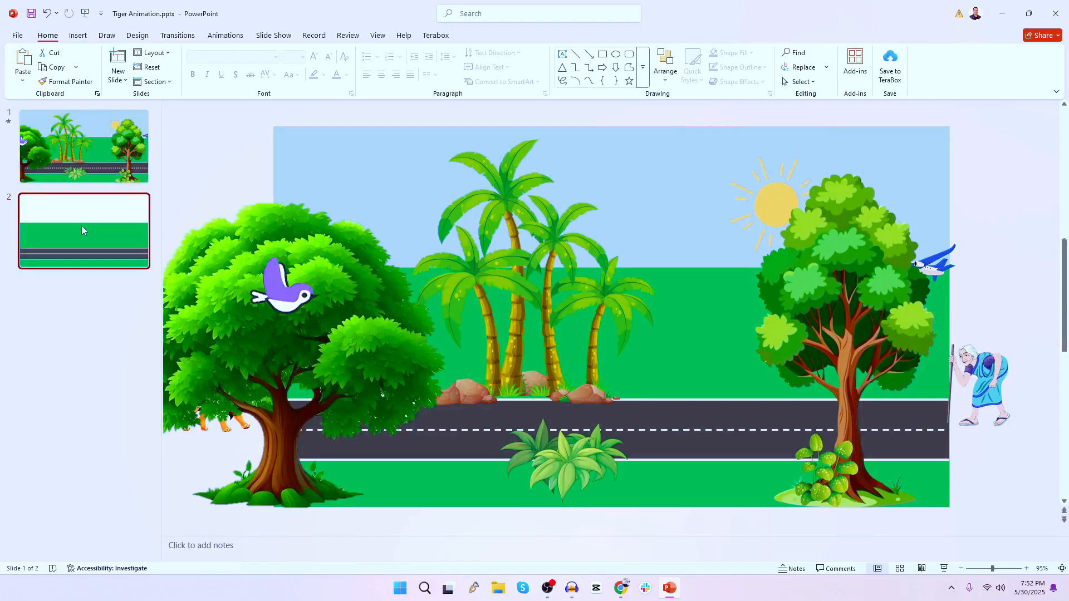
left_click(457, 437)
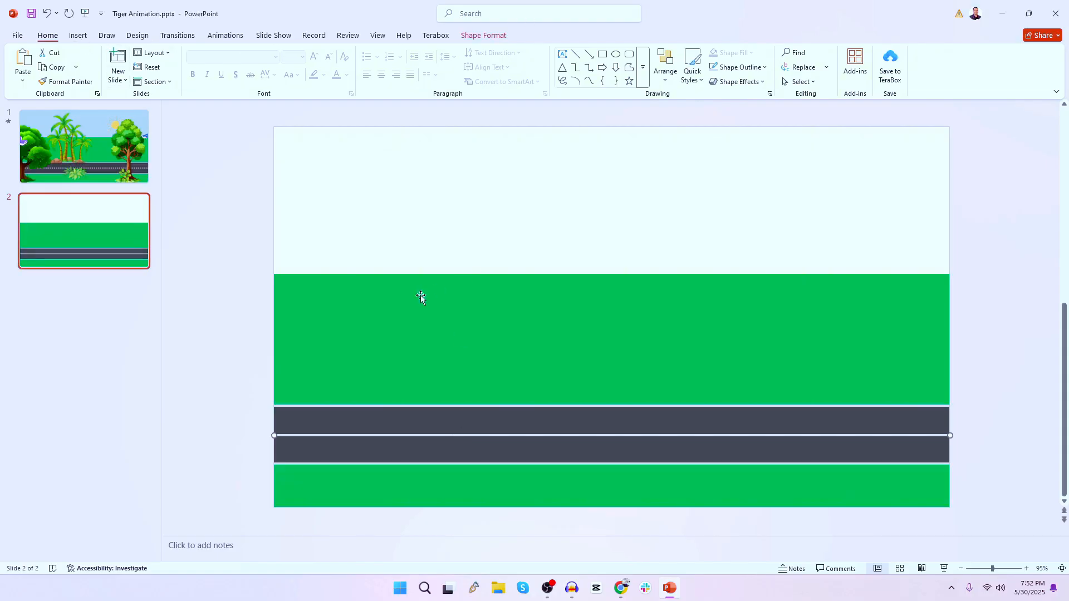
double_click(408, 436)
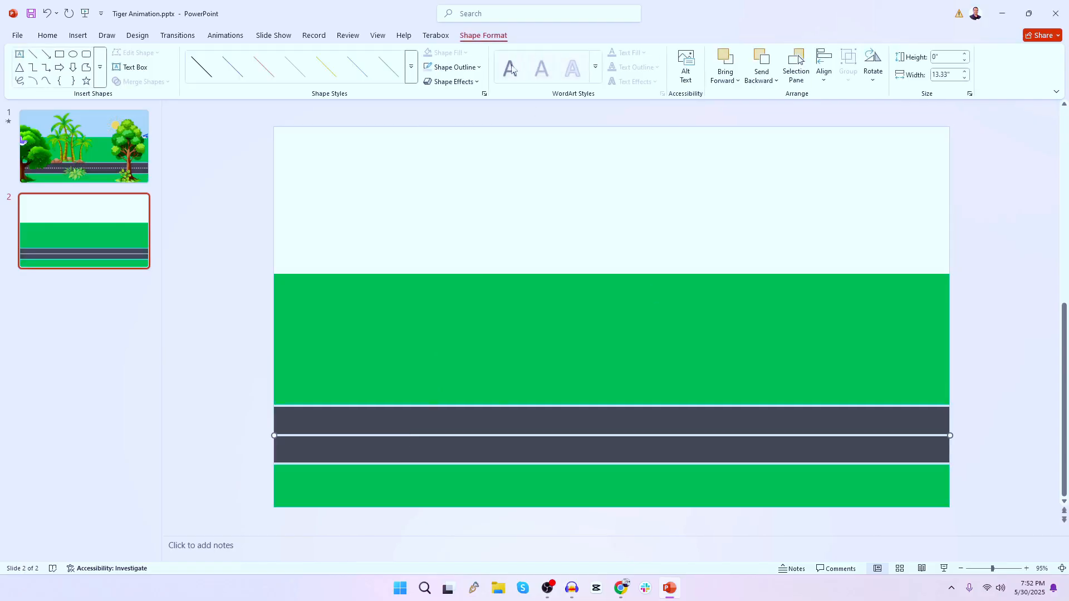
left_click(470, 70)
mouse_move(458, 380)
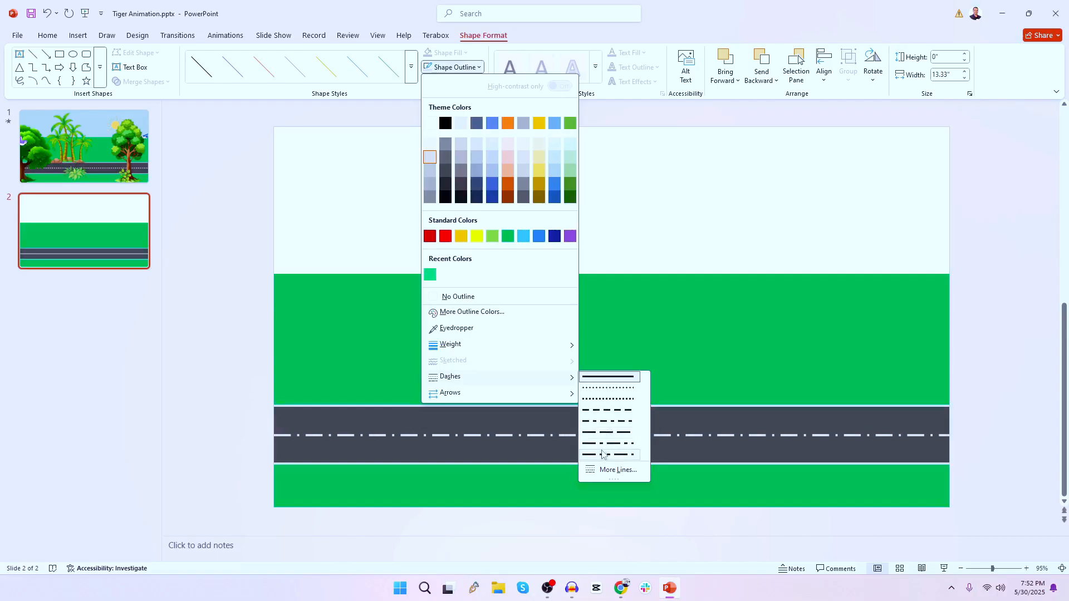
left_click(614, 411)
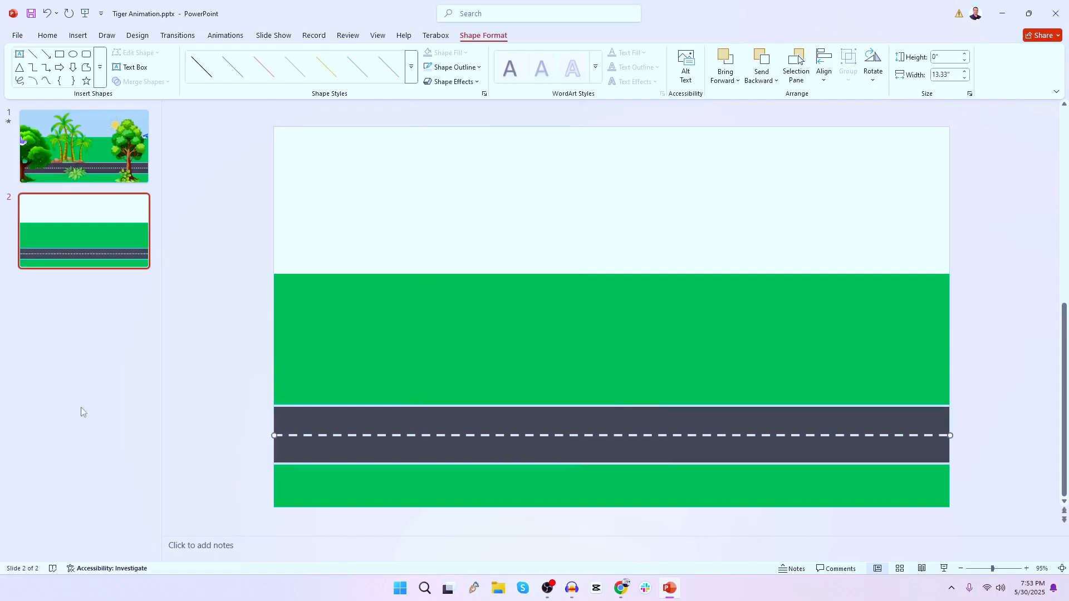
left_click(210, 392)
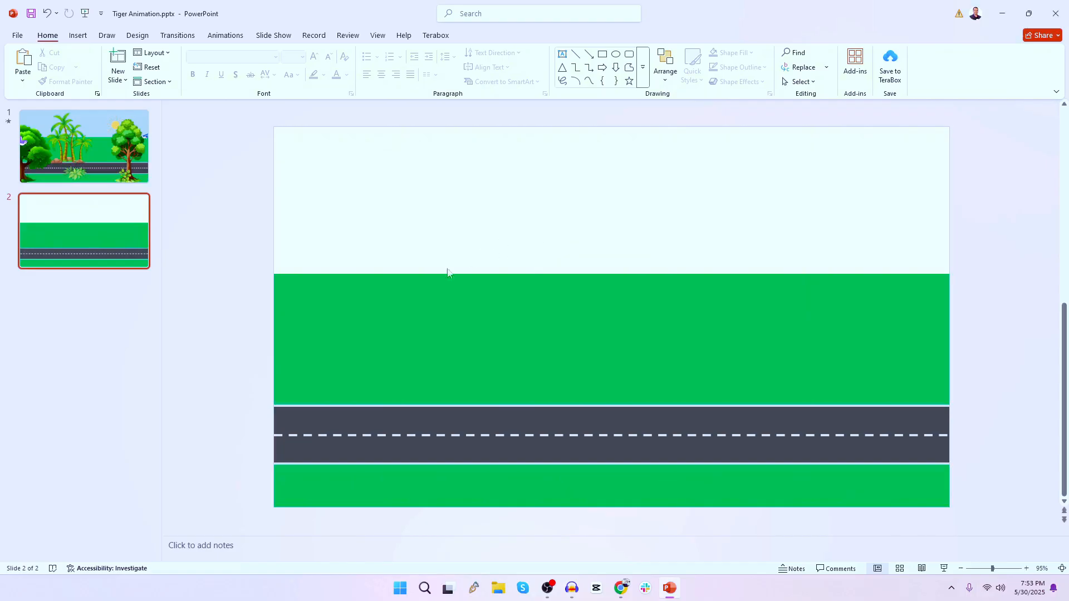
Step: Duplicate the green ground rectangle upward over the blank sky area and shorten the copy to end near the original's upper edge
left_click(415, 311)
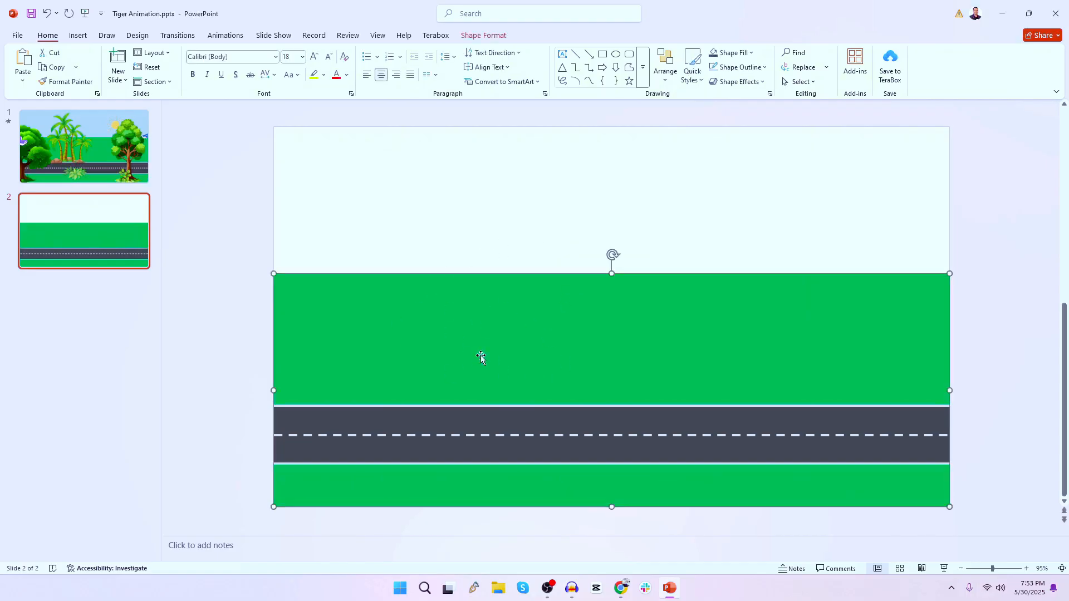
left_click_drag(487, 340, 506, 197)
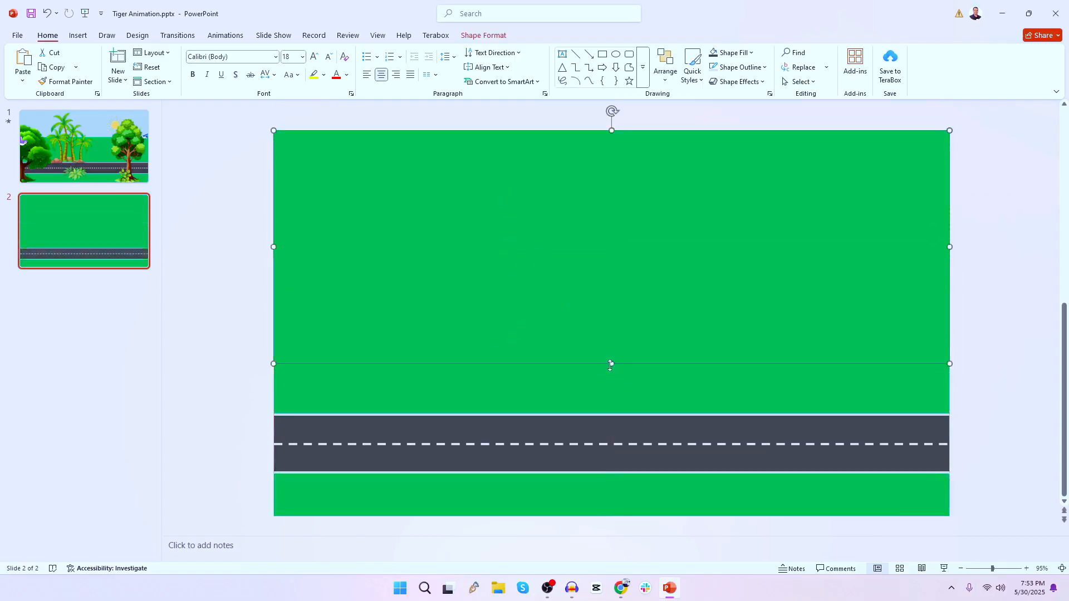
left_click_drag(610, 365, 624, 284)
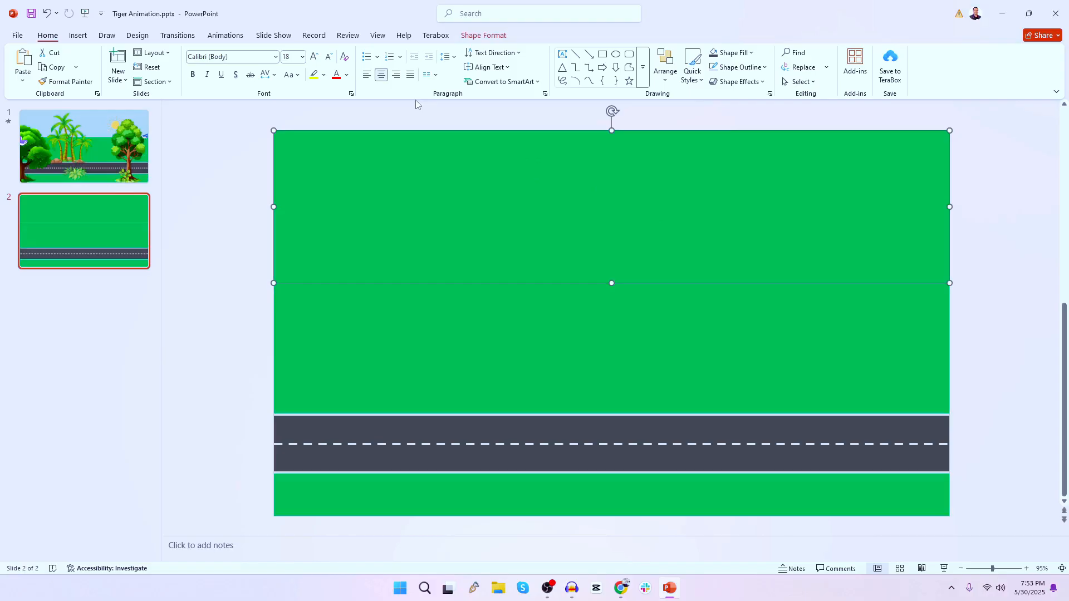
Step: Fill the upper rectangle with the theme colour Blue, Accent 5 to form the sky
left_click(750, 52)
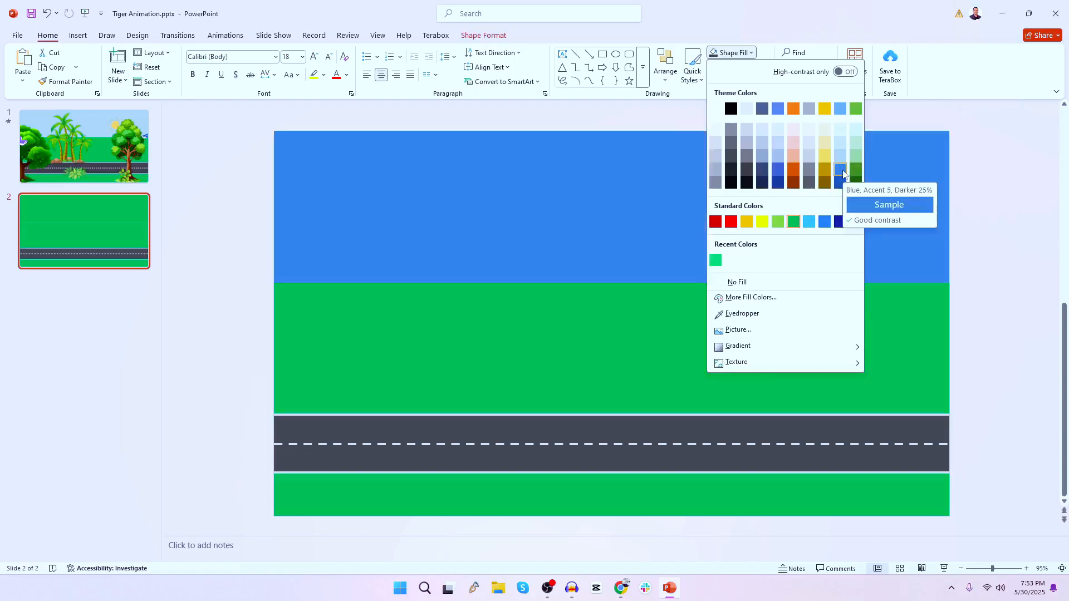
left_click(840, 111)
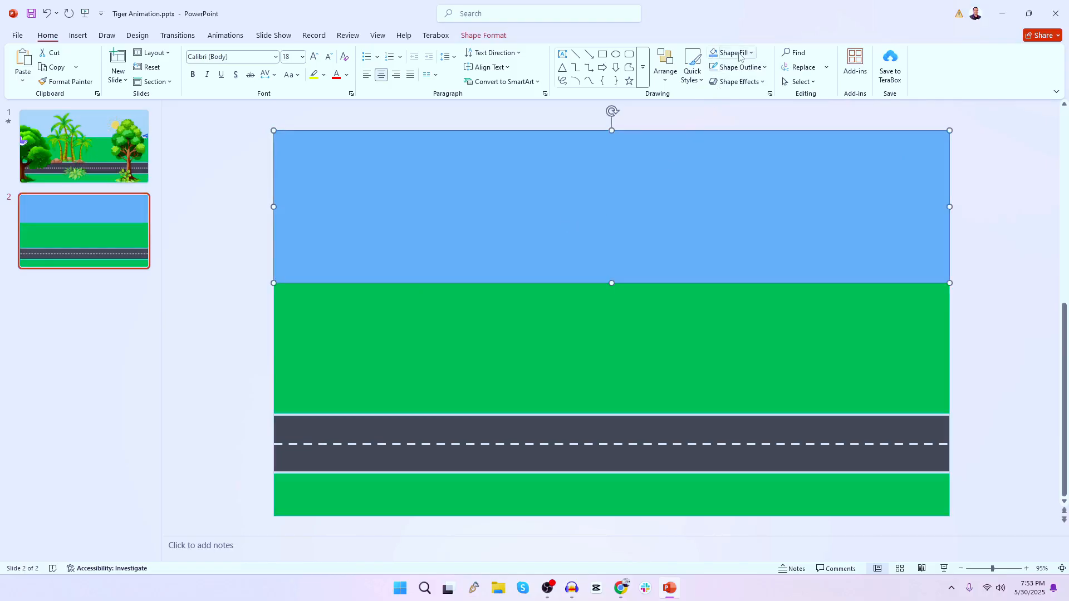
left_click(209, 329)
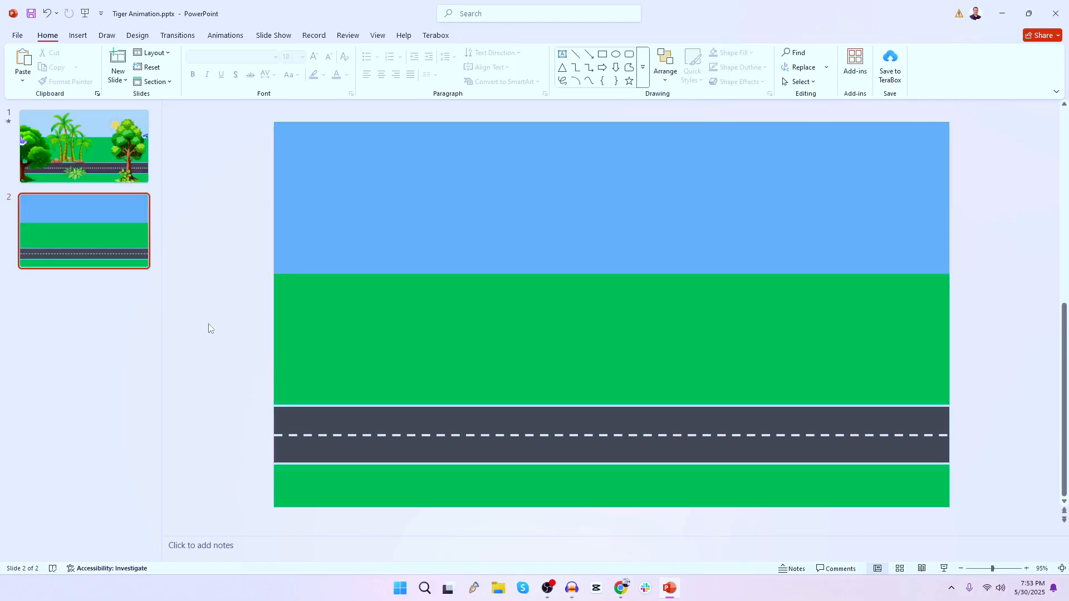
left_click(556, 212)
left_click(246, 377)
left_click(409, 427)
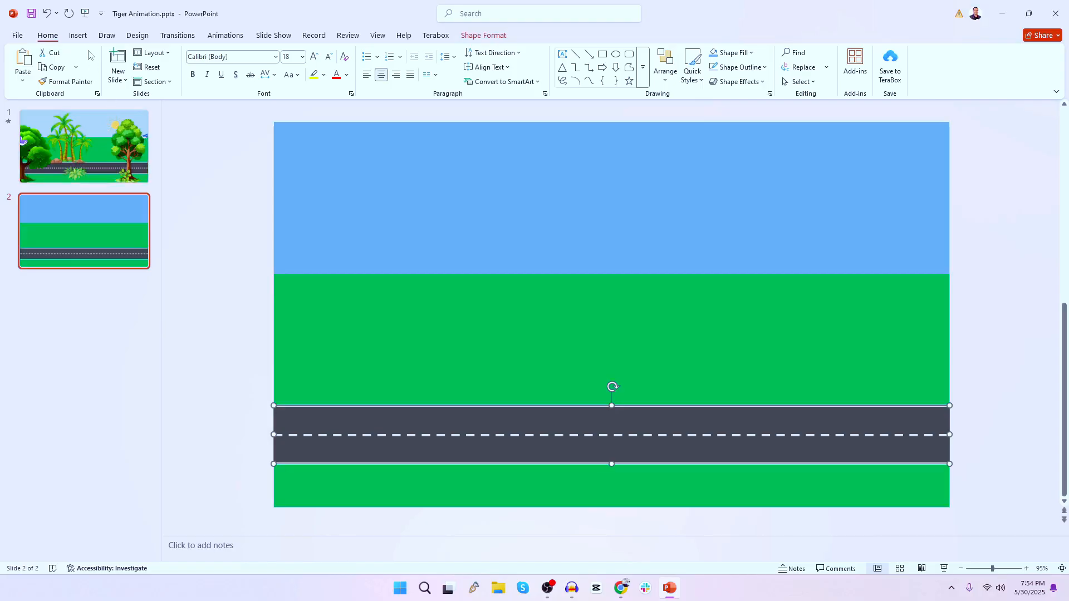
Step: Insert the picture sun.gif from the Images folder on the Desktop
left_click(78, 35)
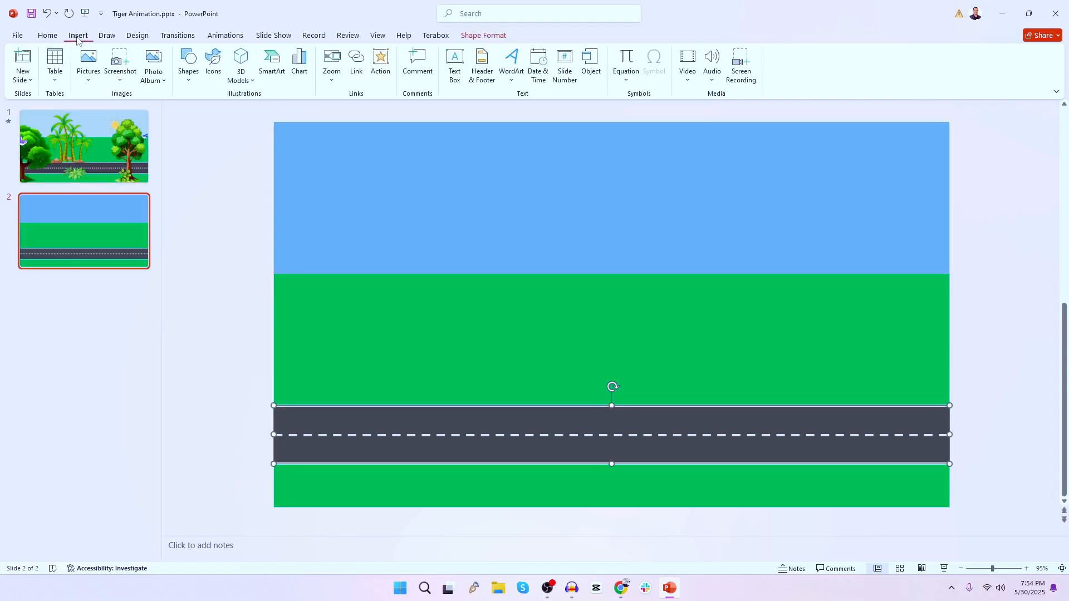
left_click(89, 82)
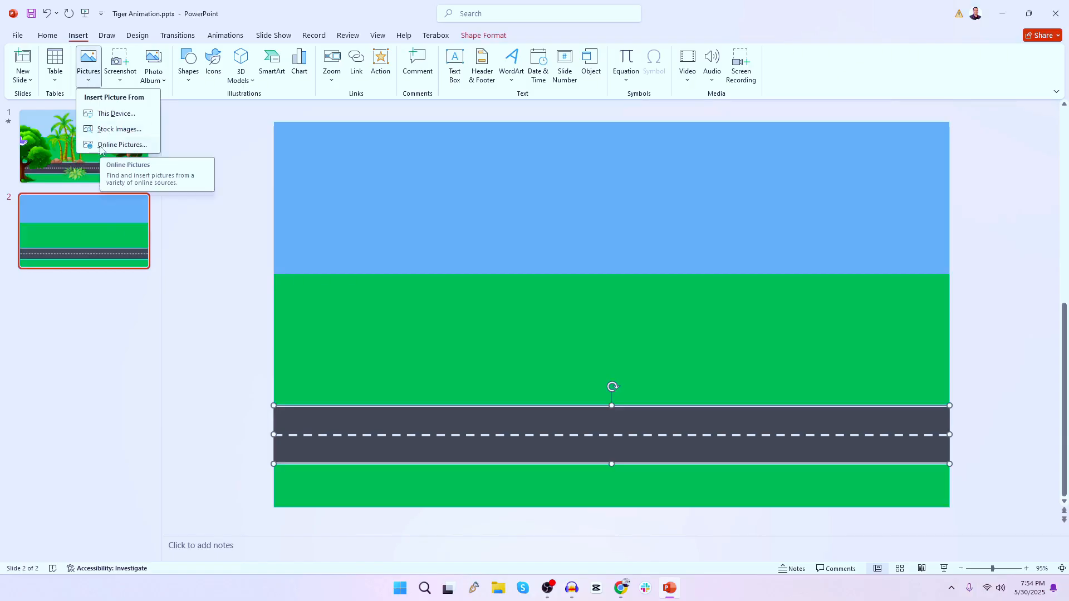
left_click(116, 114)
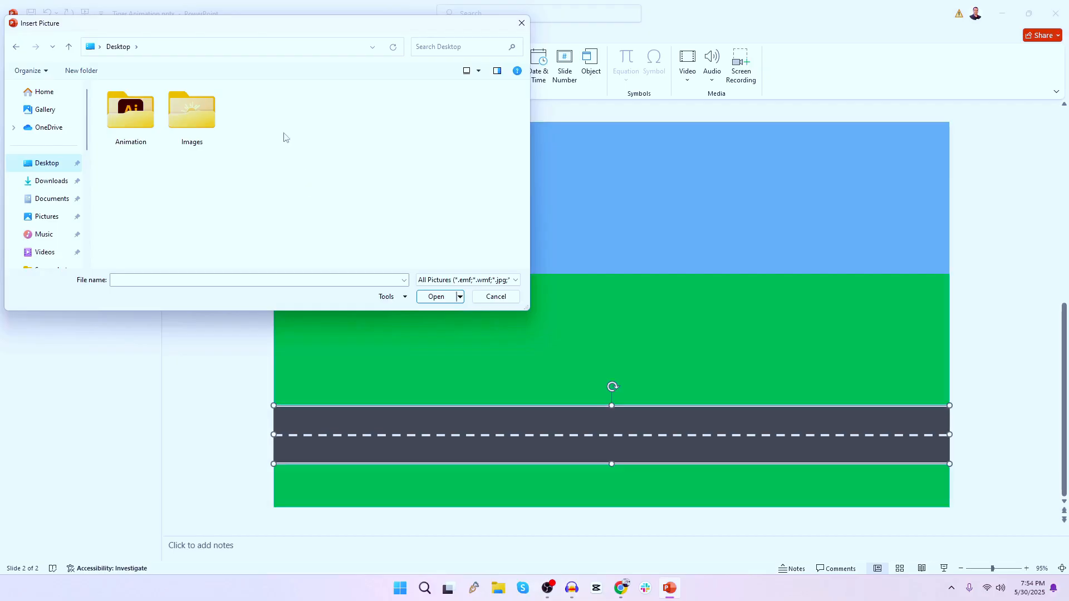
double_click(193, 124)
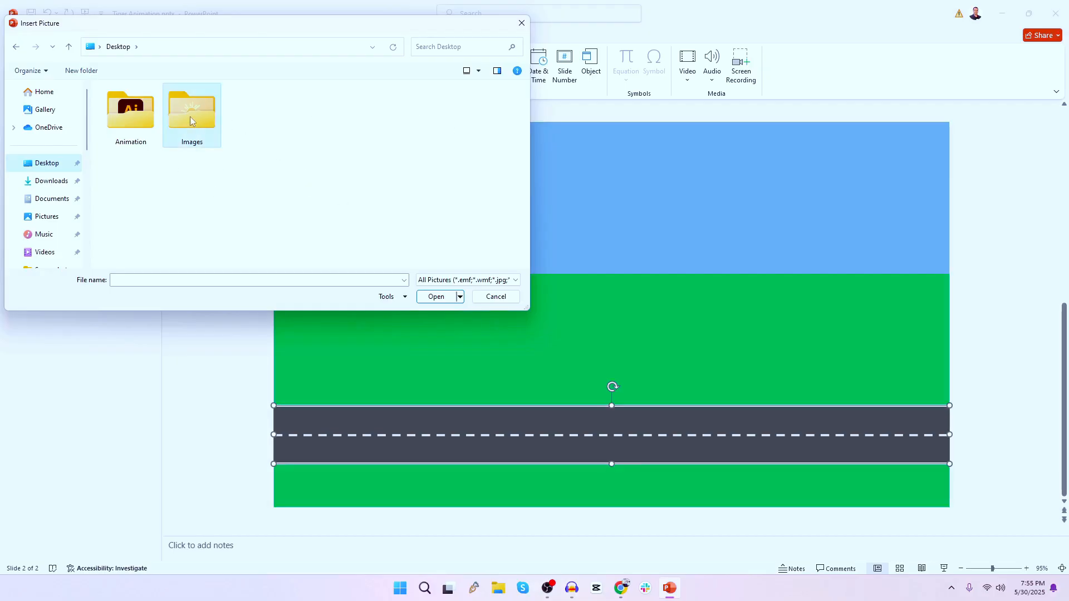
scroll(394, 205, "down", 3)
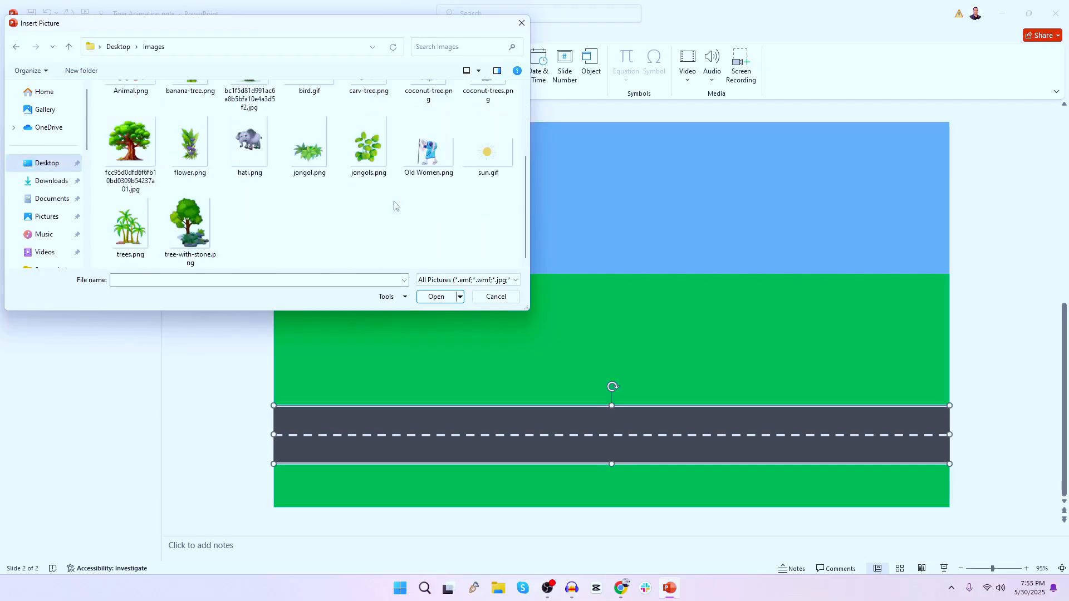
left_click(494, 166)
left_click(436, 297)
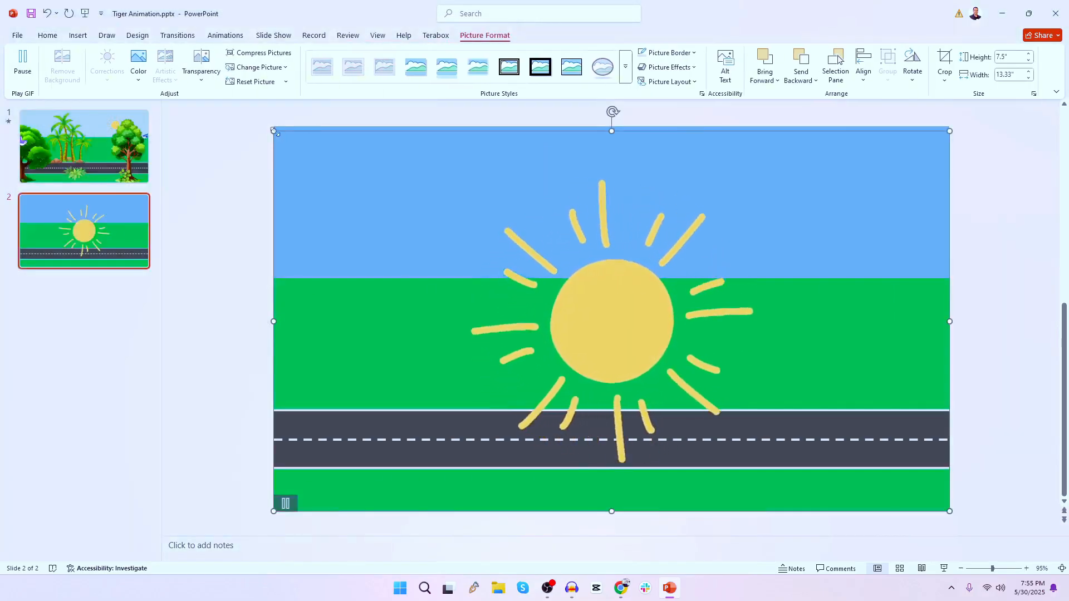
Step: Shrink the sun picture to about 5.05" wide by 2.84" high and place it in the sky, right of centre
left_click_drag(274, 131, 643, 334)
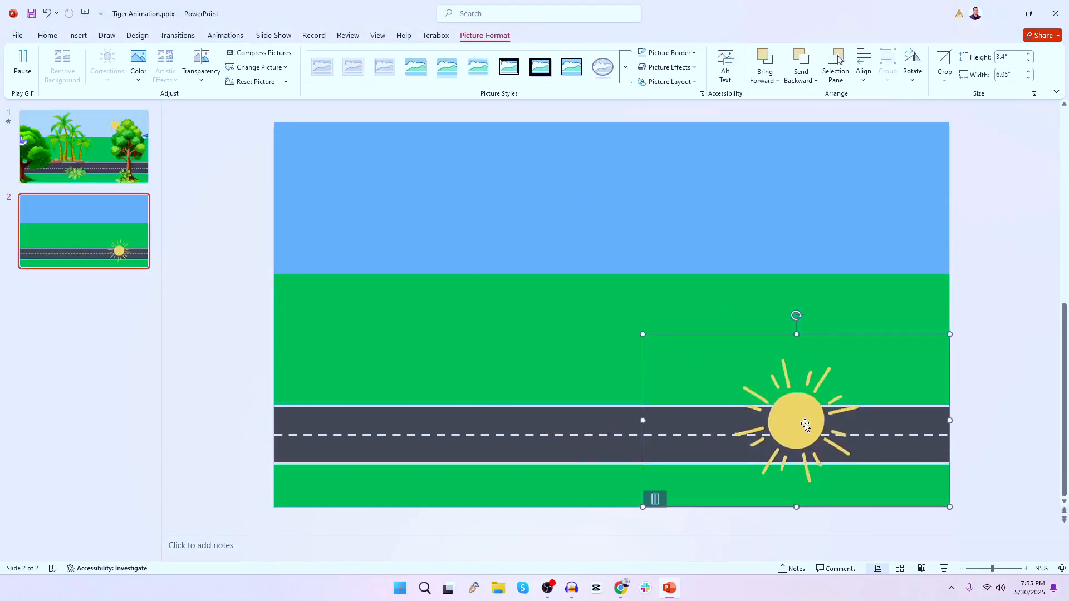
left_click_drag(804, 425, 680, 219)
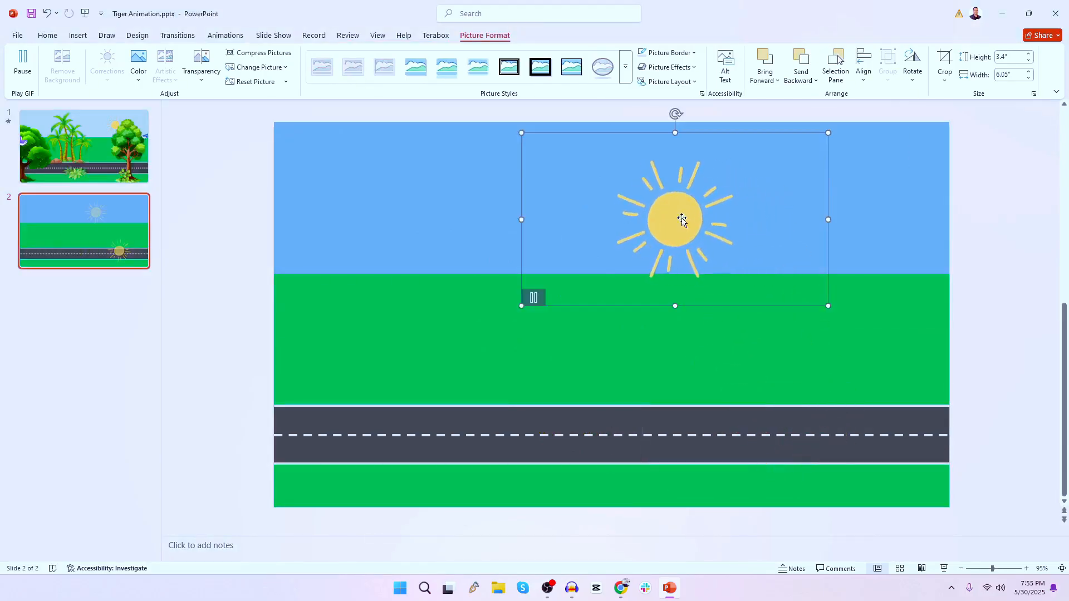
left_click_drag(538, 142, 564, 153)
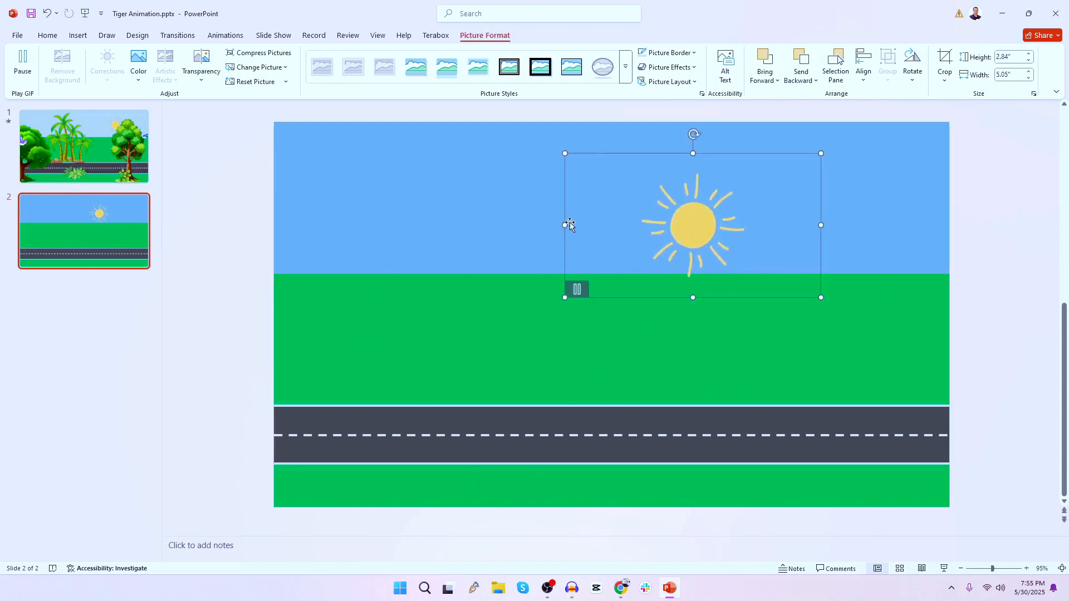
Step: Start inserting pictures from this device and select 380ec17fdf582677307c38321ac17e4d.jpg and trees.png in the Images folder
left_click(78, 35)
left_click(88, 83)
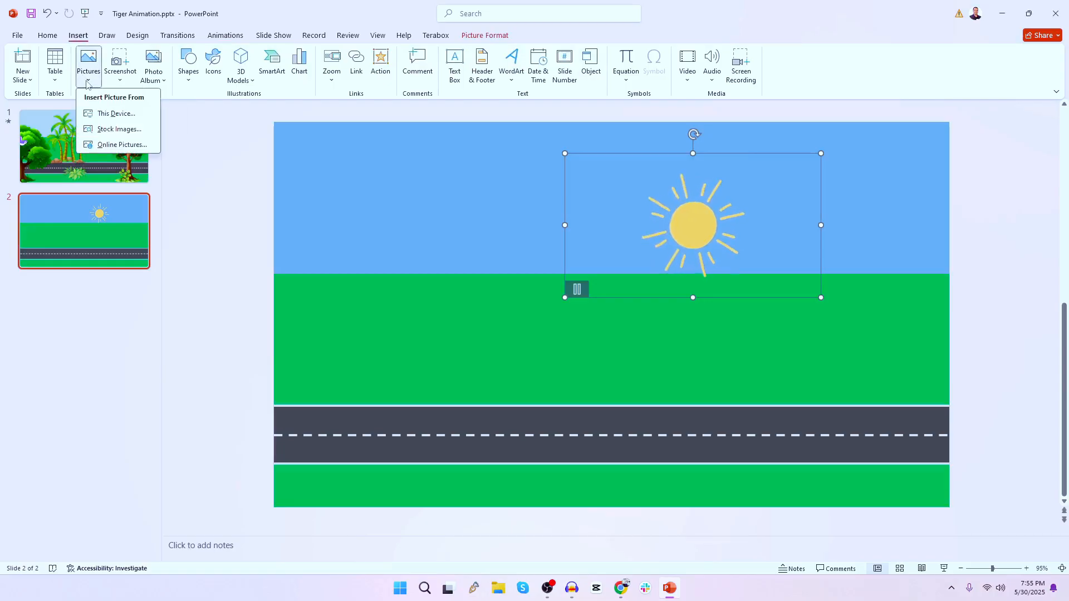
left_click(109, 112)
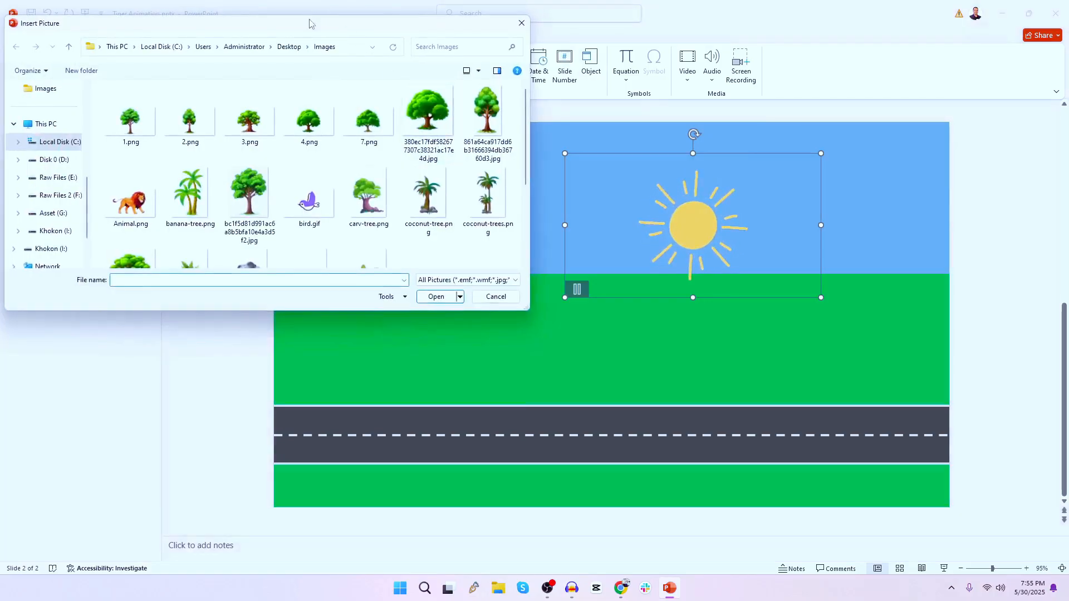
left_click_drag(310, 23, 646, 116)
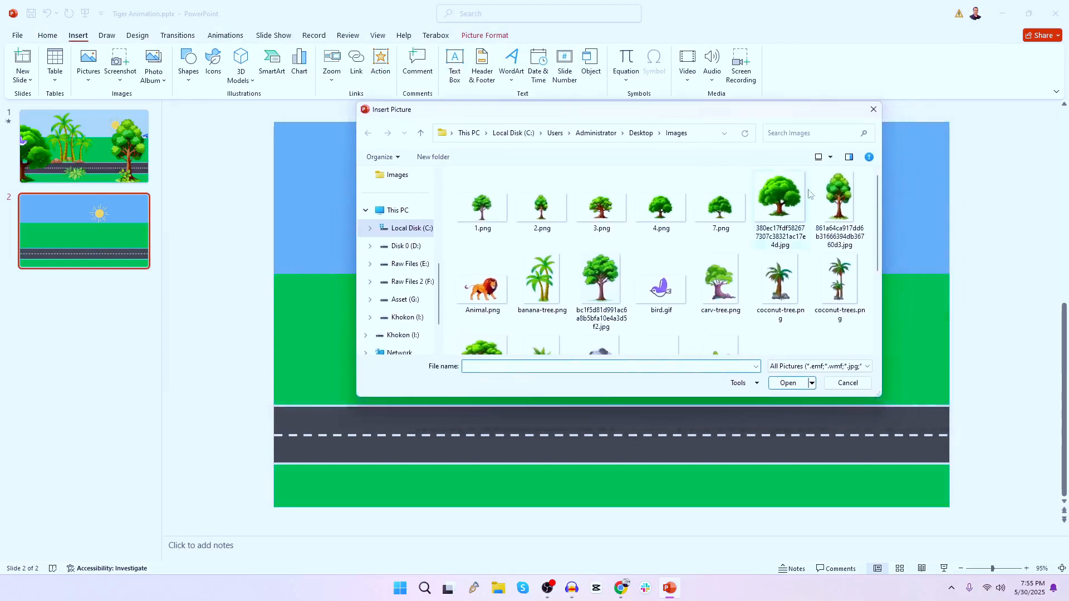
left_click(782, 202)
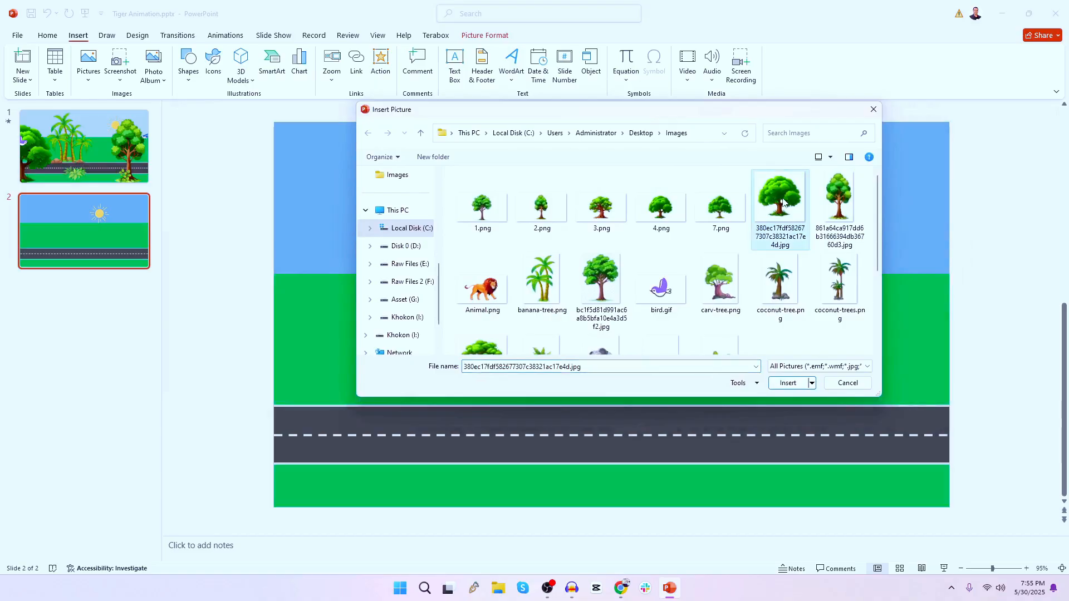
scroll(672, 261, "down", 3)
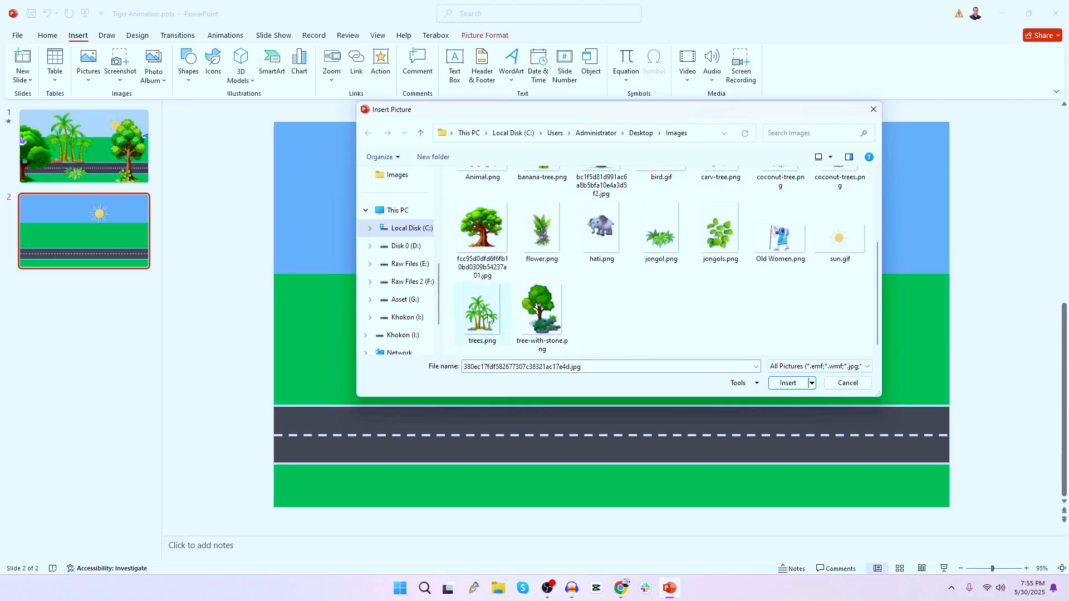
left_click(489, 318, "ctrl")
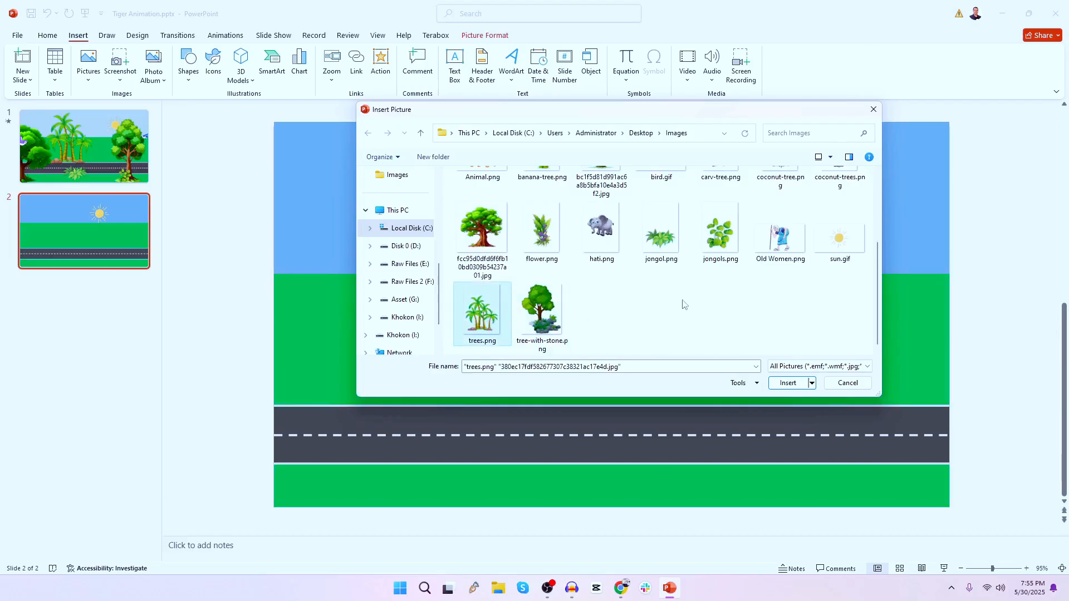
Step: Add 2.png, carv-tree.png and bird.gif to the pictures selected for insertion
scroll(684, 304, "up", 3)
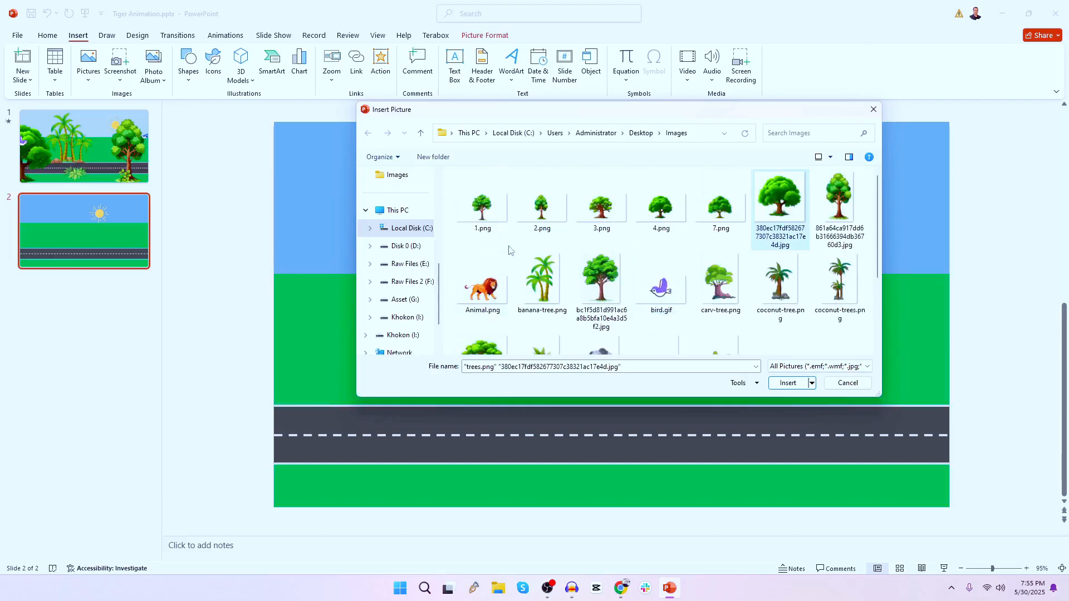
left_click(548, 219, "ctrl")
left_click(723, 295, "ctrl")
left_click(663, 299, "ctrl")
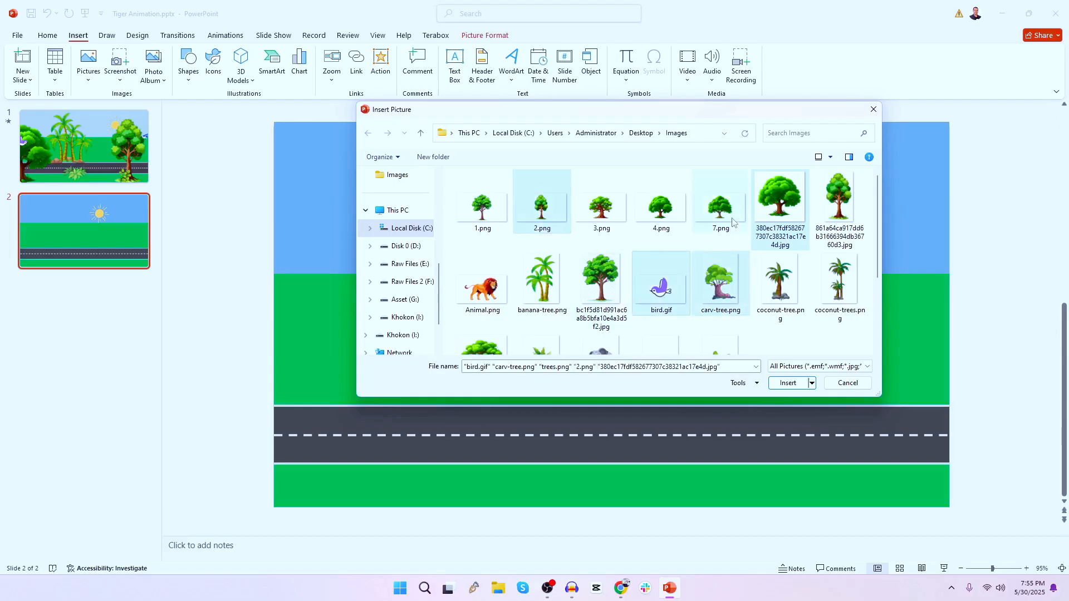
Step: Add jongol.png, jongols.png, flower.png, Old Women.png and Animal.png to the selected pictures and insert them all on the slide
scroll(833, 318, "down", 1)
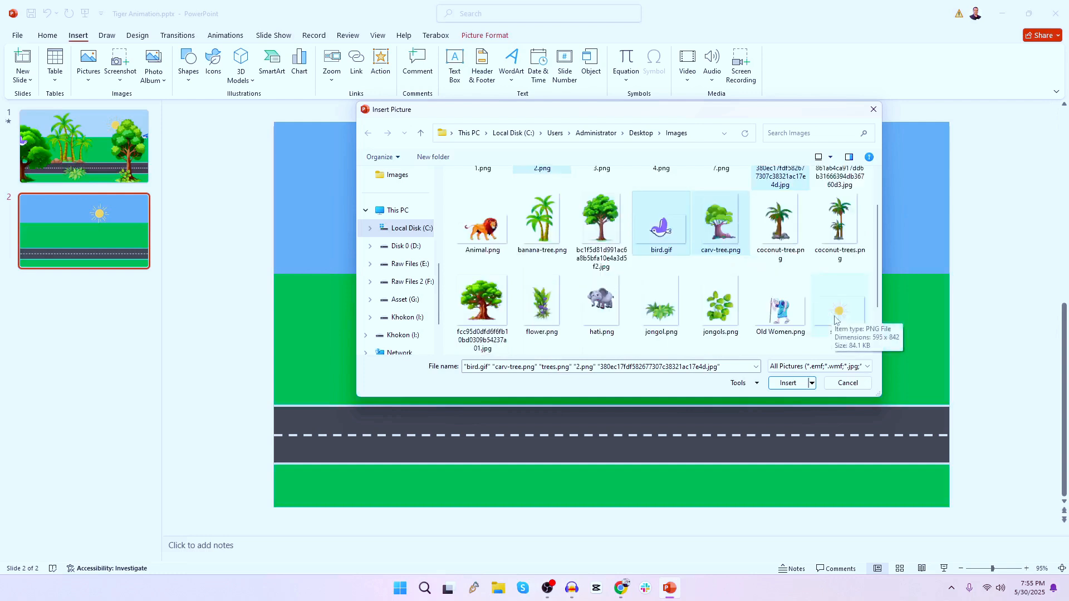
left_click(676, 332, "ctrl")
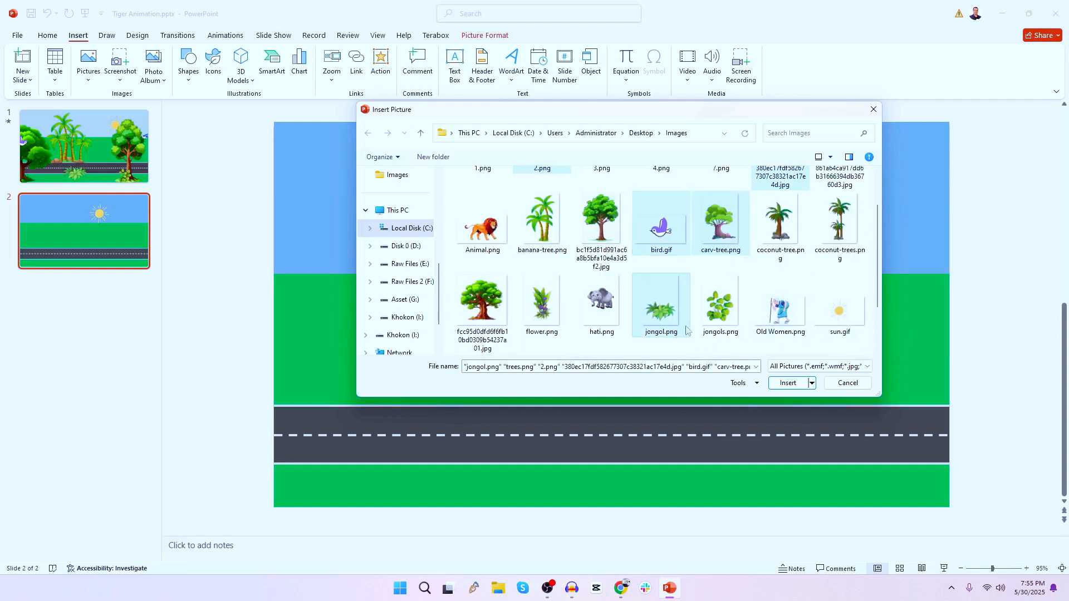
left_click(740, 322, "ctrl")
left_click(565, 319, "ctrl")
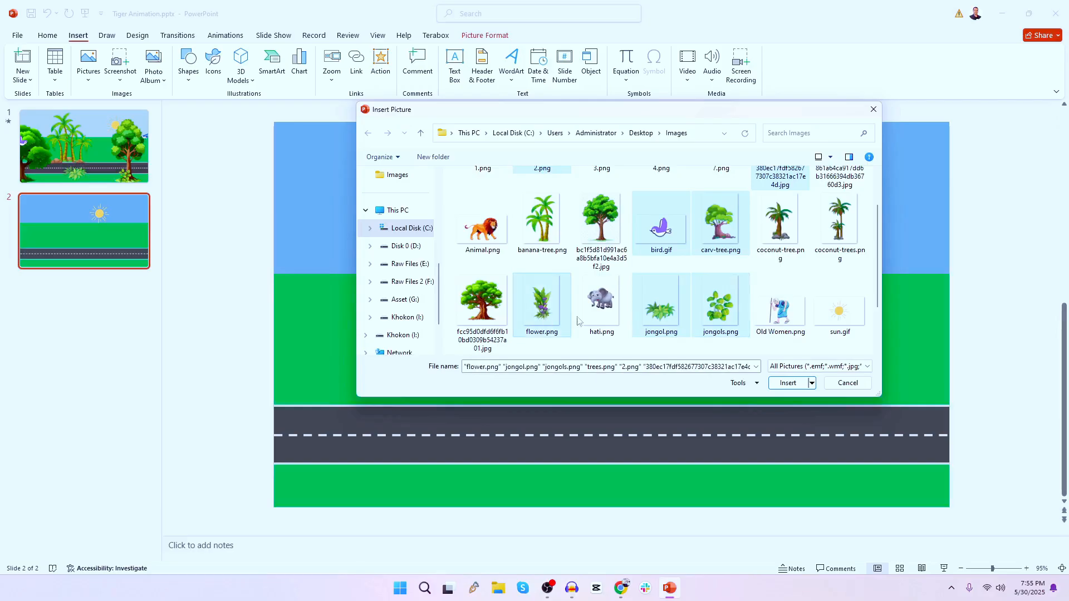
left_click(781, 321, "ctrl")
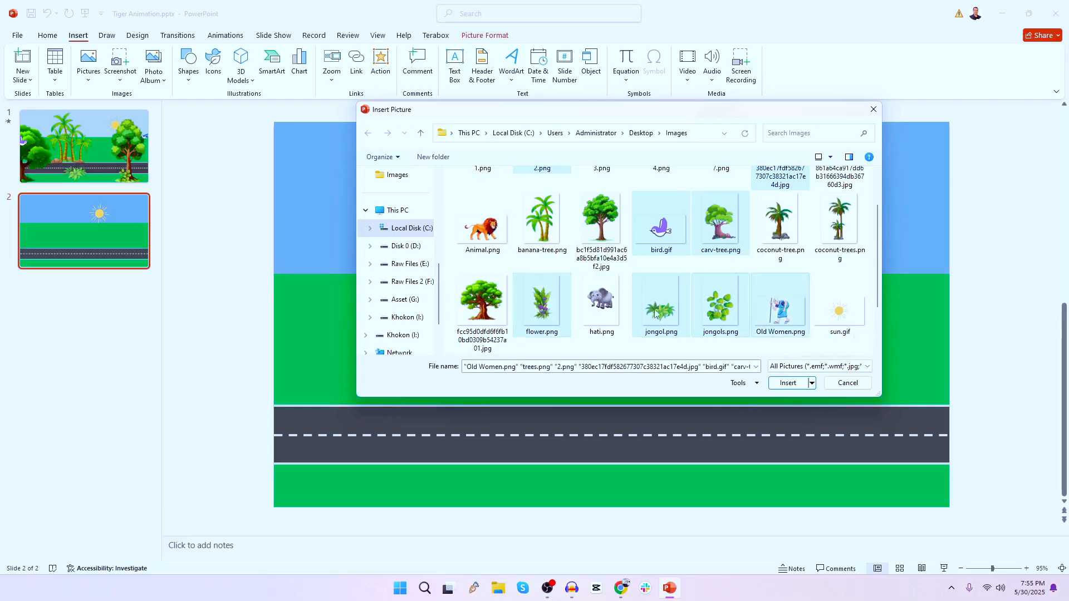
left_click(488, 231, "ctrl")
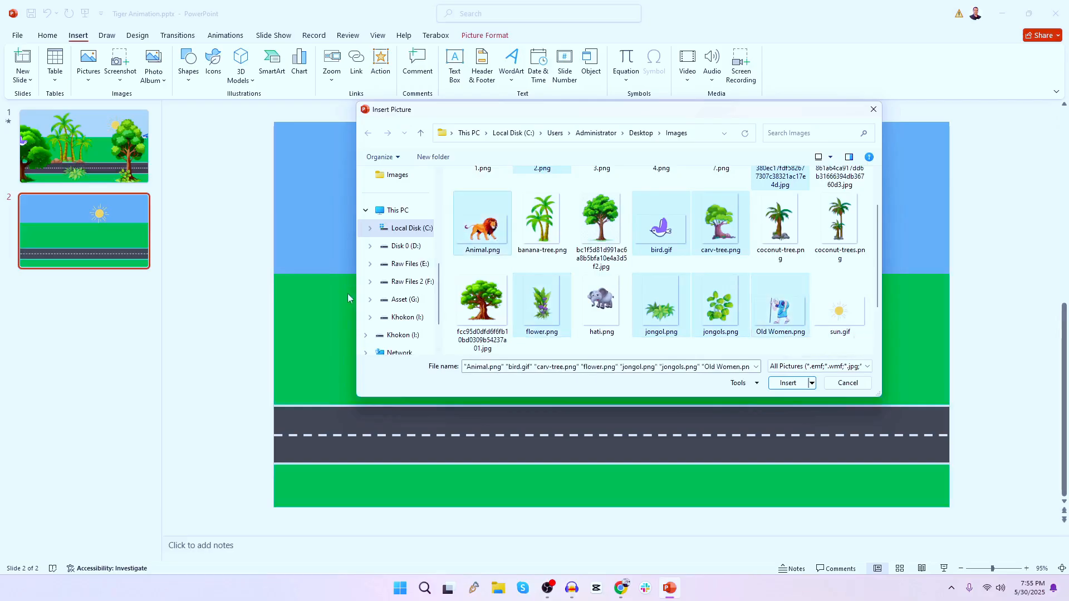
left_click(791, 385)
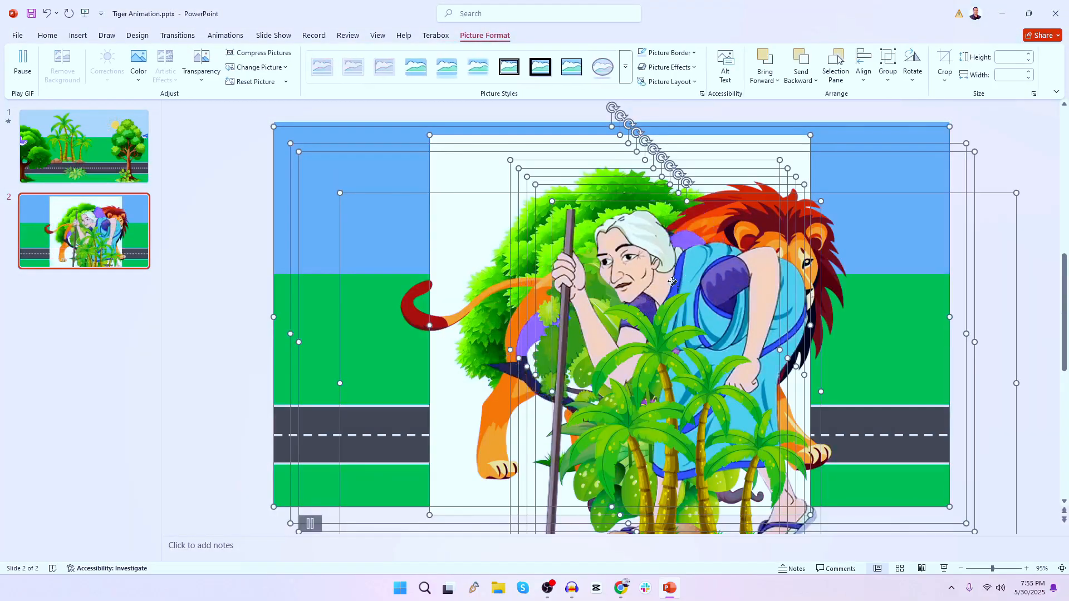
Step: Shift all the inserted pictures to the right half of the slide and pull the palm trees out over the slide's left half
left_click_drag(644, 303, 831, 239)
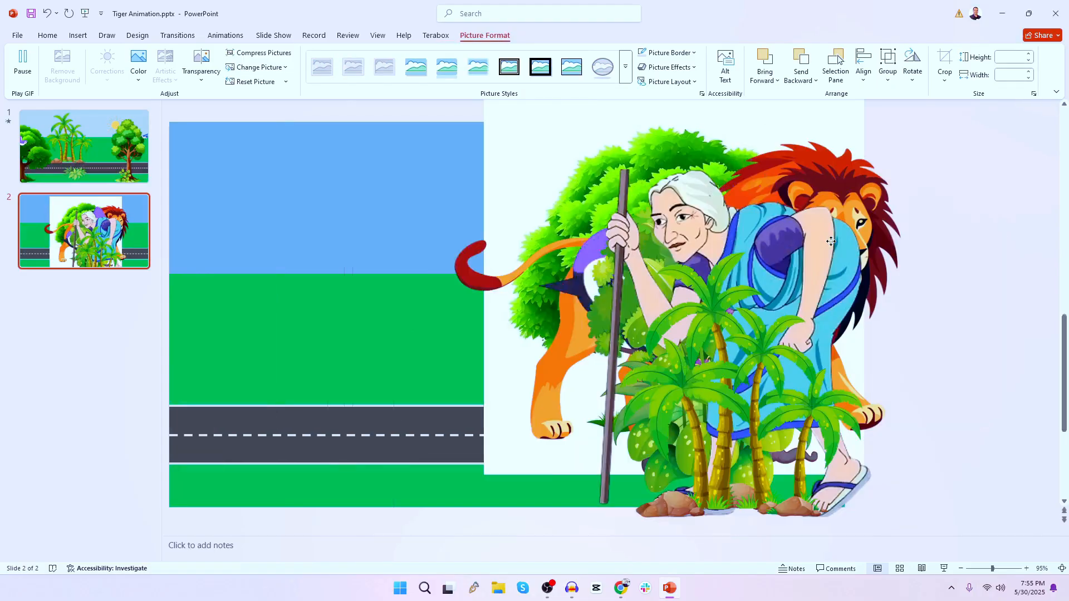
scroll(452, 347, "down", 5)
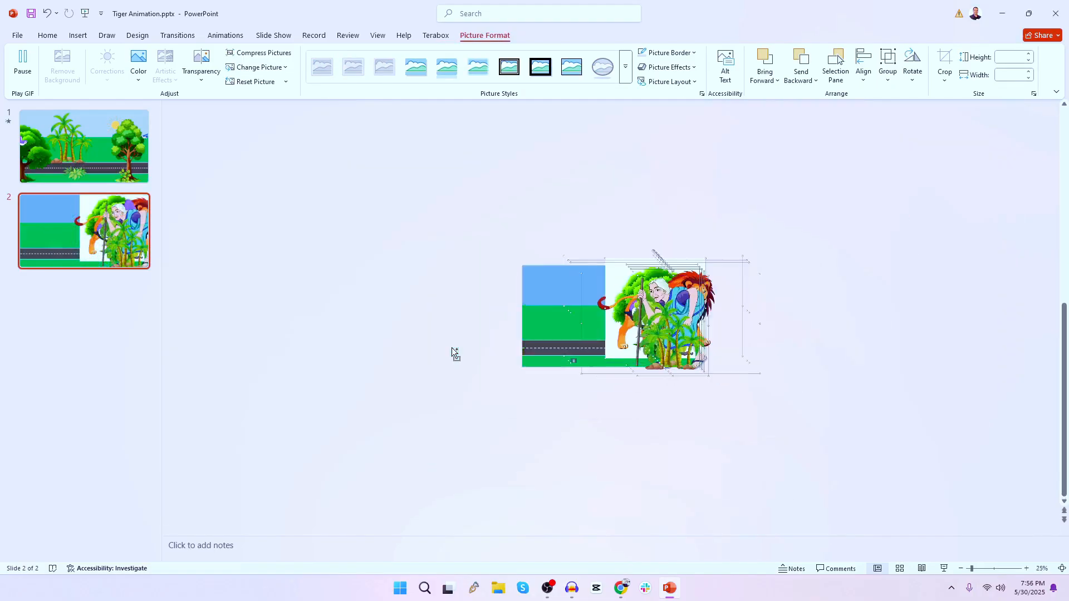
scroll(575, 342, "up", 2)
scroll(575, 342, "up", 2)
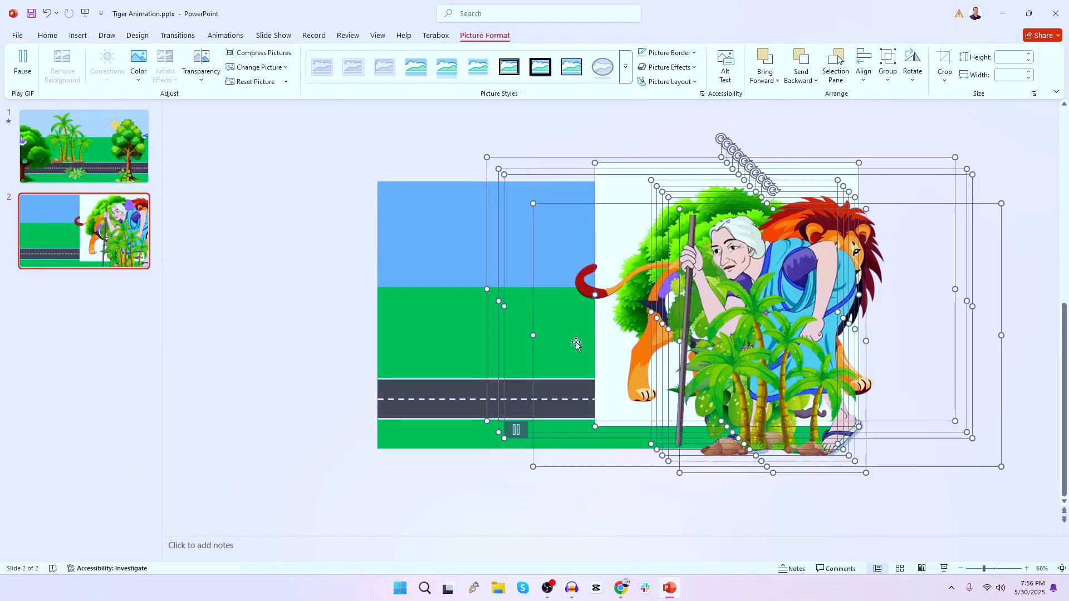
left_click(350, 333)
left_click_drag(757, 365, 537, 296)
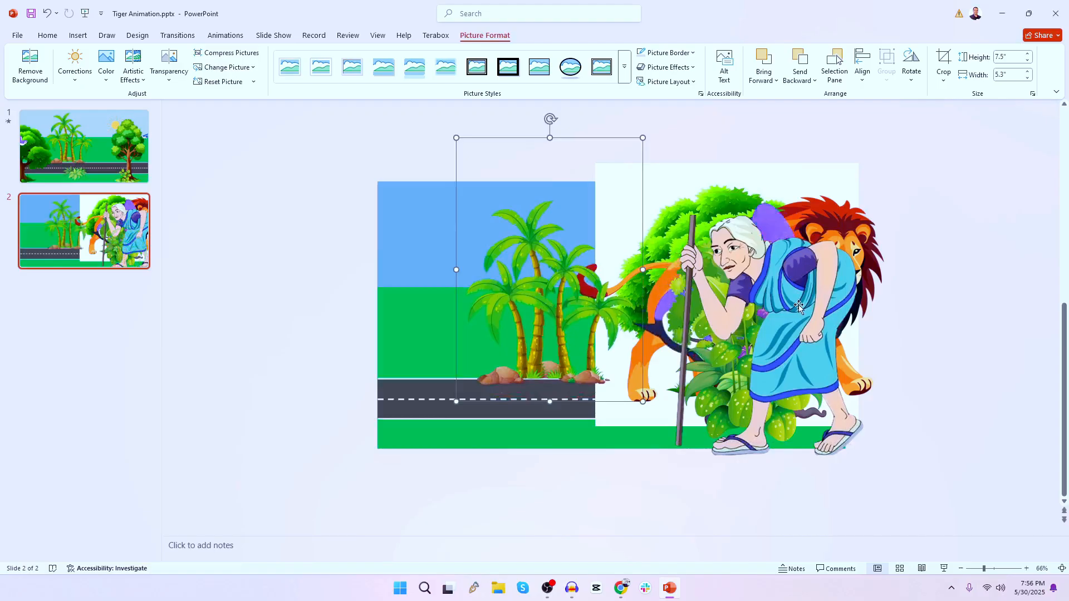
Step: Shrink the old woman picture to a small figure and place her just outside the slide's right edge
left_click_drag(813, 305, 863, 311)
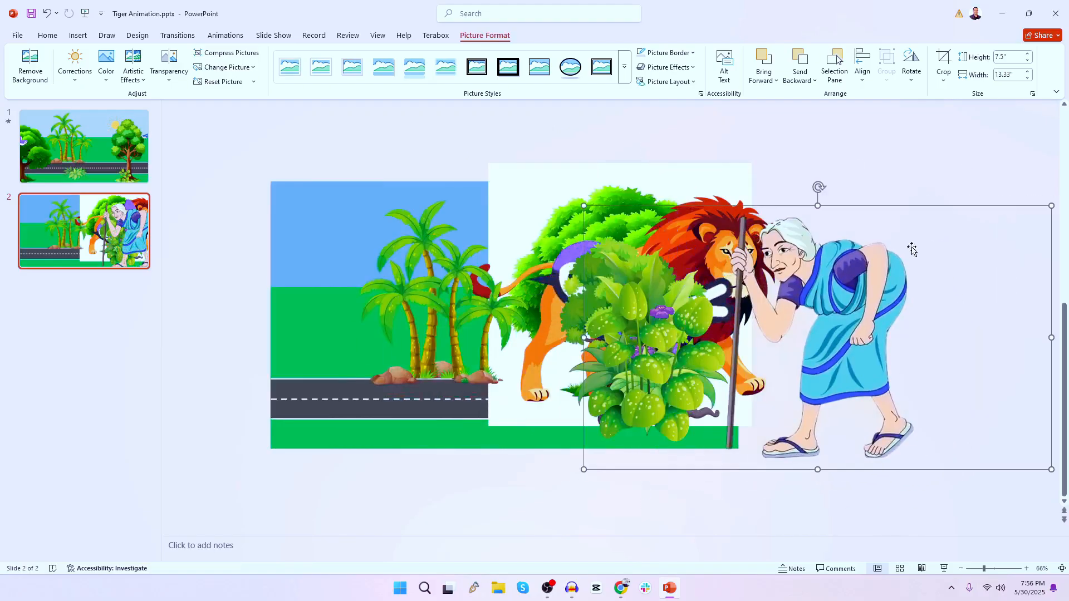
left_click_drag(584, 206, 911, 390)
left_click_drag(982, 422, 794, 371)
Step: Move the bird picture out from behind the plants to the left edge of the slide
left_click(824, 260)
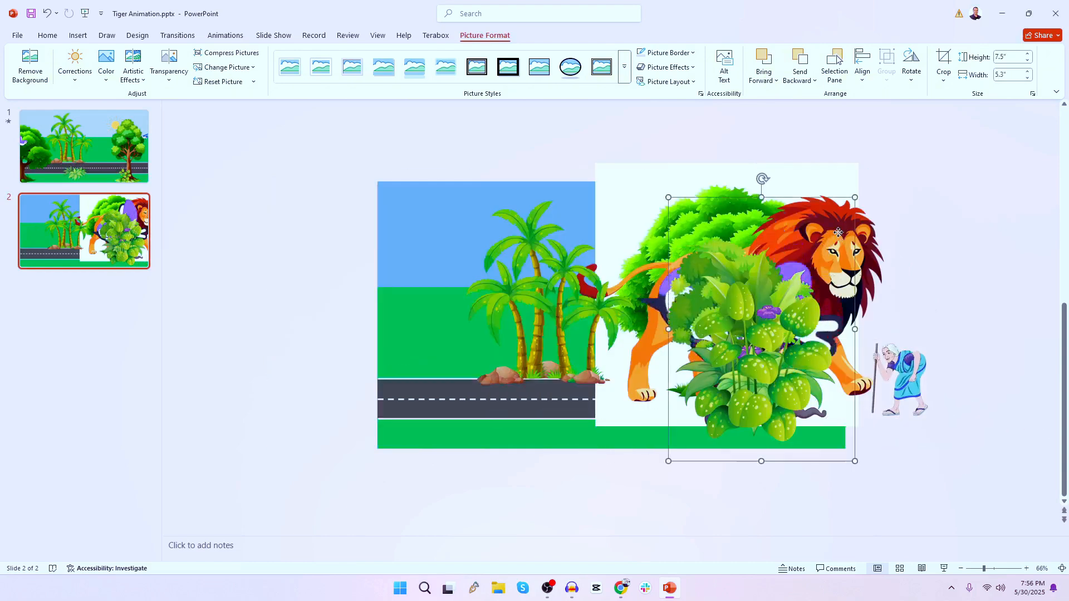
left_click(872, 247)
left_click_drag(872, 247, 489, 288)
Step: Shrink the lion picture to about 3.96" wide by 2.23" high and place it just outside the slide's left edge
left_click(894, 243)
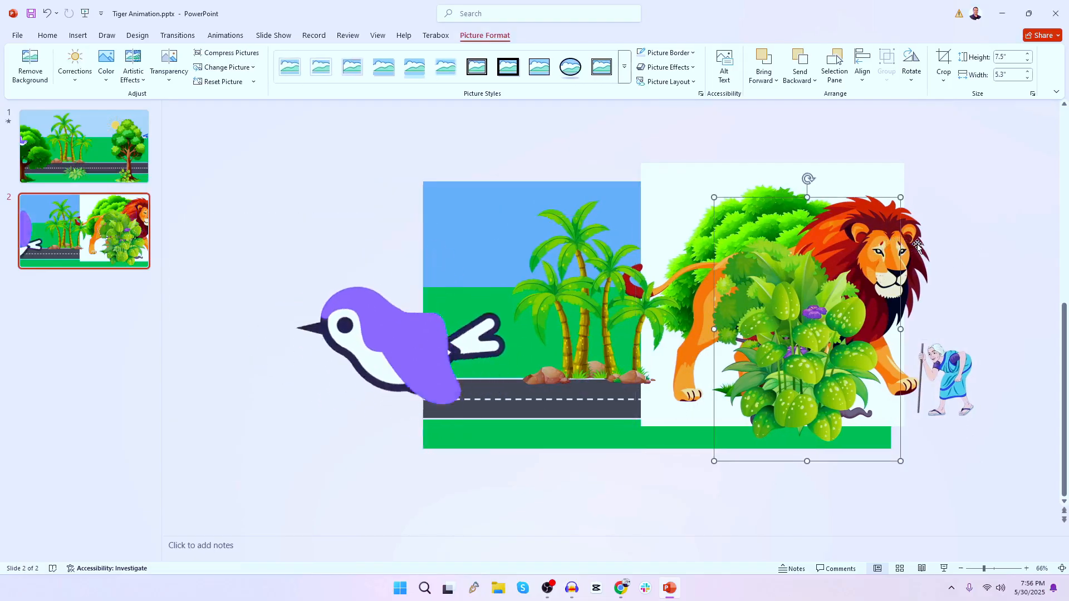
left_click(934, 244)
left_click_drag(934, 244, 418, 258)
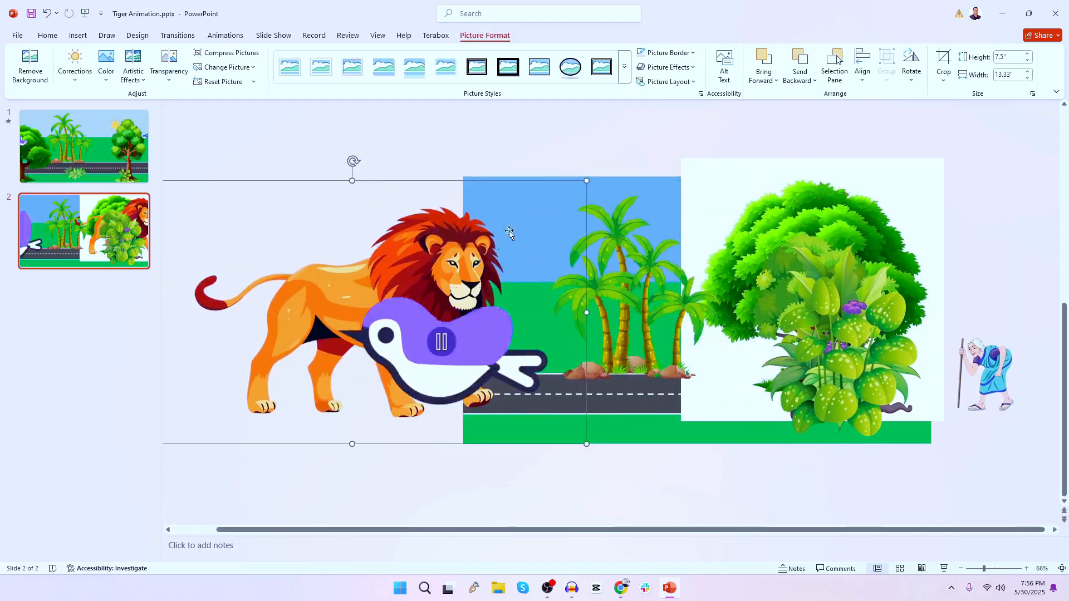
left_click_drag(587, 181, 257, 366)
left_click_drag(201, 400, 346, 364)
Step: Shrink the bird picture to about 4.34" wide by 2.44" high and keep it over the road
left_click(464, 354)
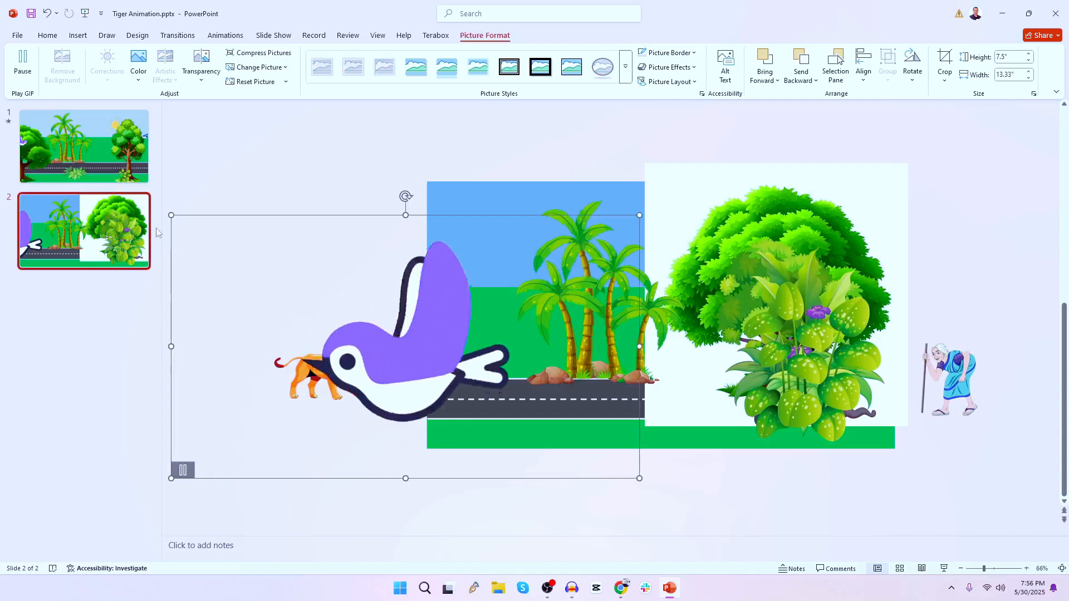
left_click_drag(450, 337, 478, 363)
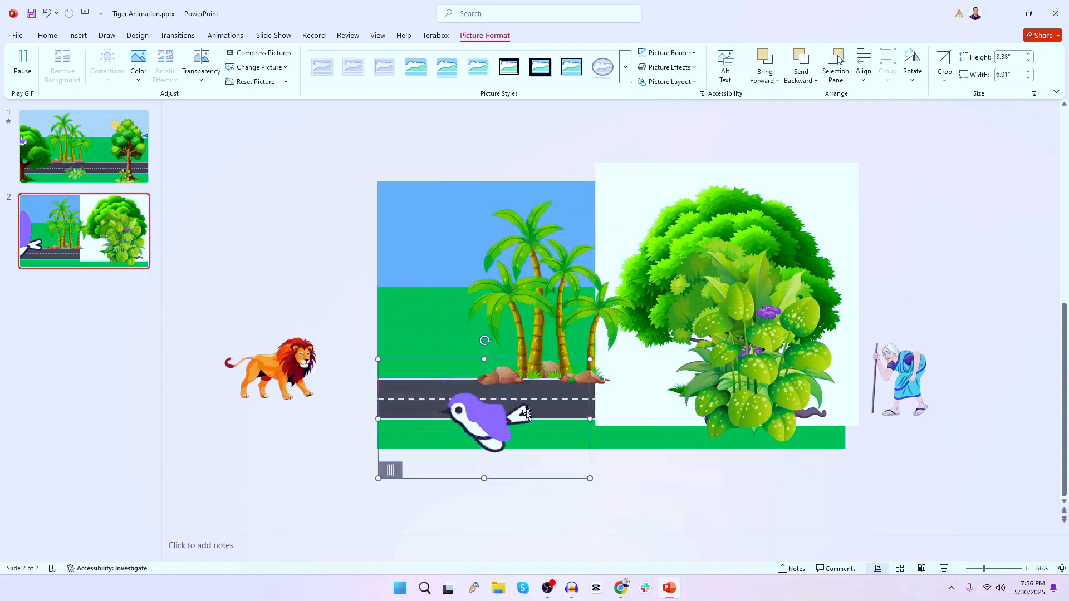
left_click_drag(494, 422, 495, 375)
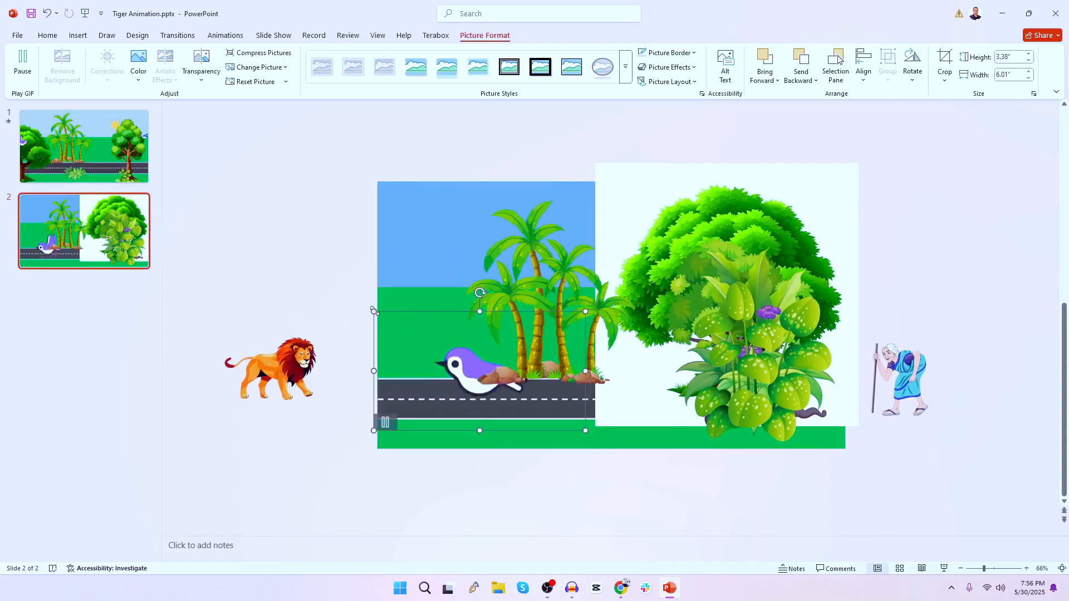
left_click_drag(374, 312, 457, 346)
Step: Move the palm trees up onto the grass, and flip the bird horizontally so it faces right, just above the road
left_click_drag(523, 374, 482, 313)
left_click(533, 444)
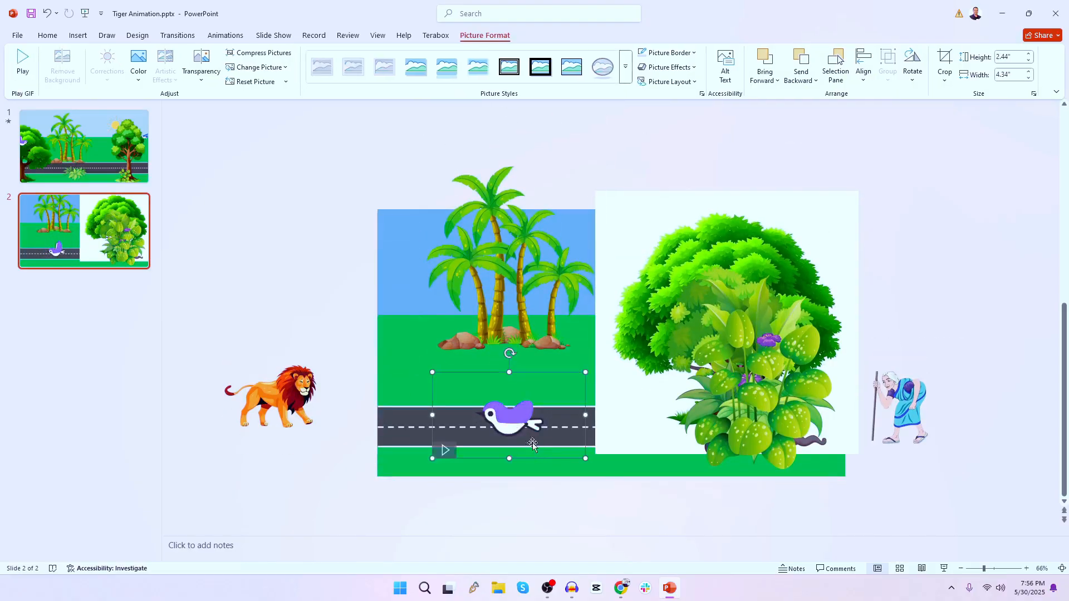
left_click_drag(565, 432, 538, 418)
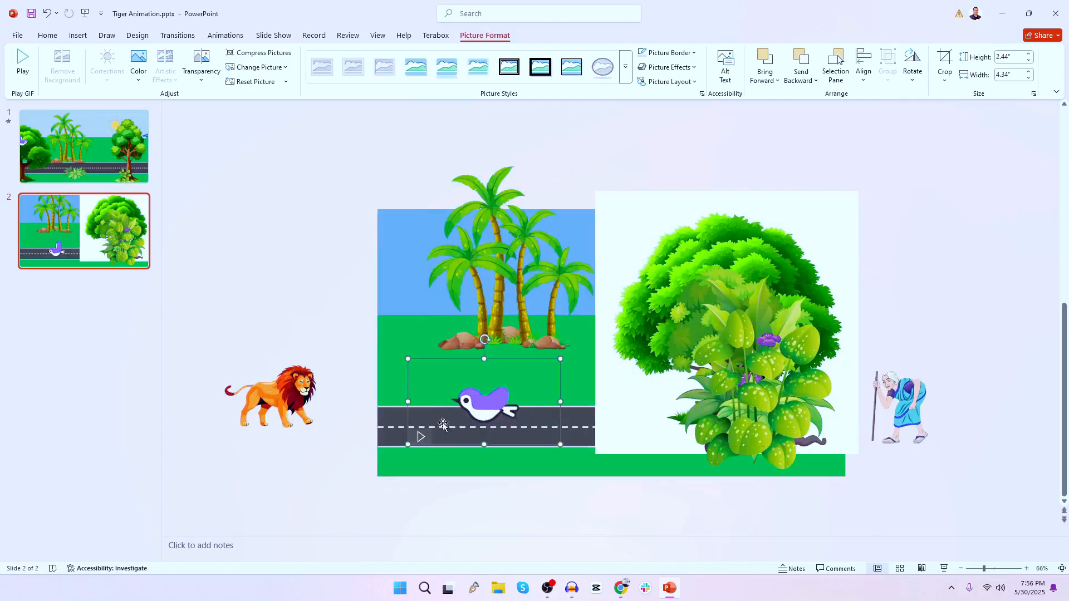
left_click_drag(408, 403, 544, 380)
Step: Switch to Google Images in Chrome and search for "animated lion"
left_click(290, 402)
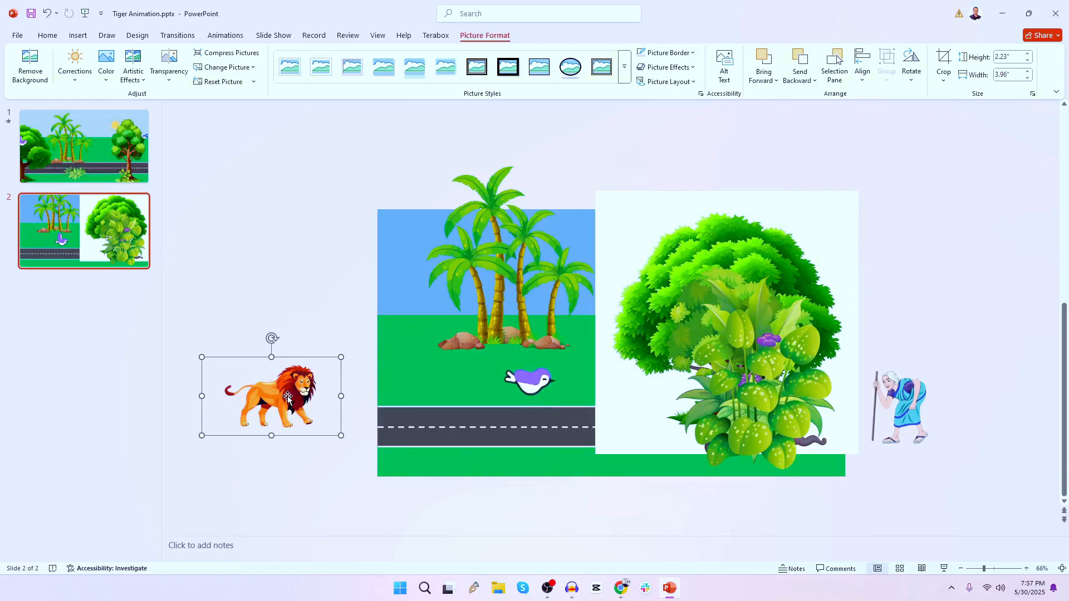
left_click(633, 596)
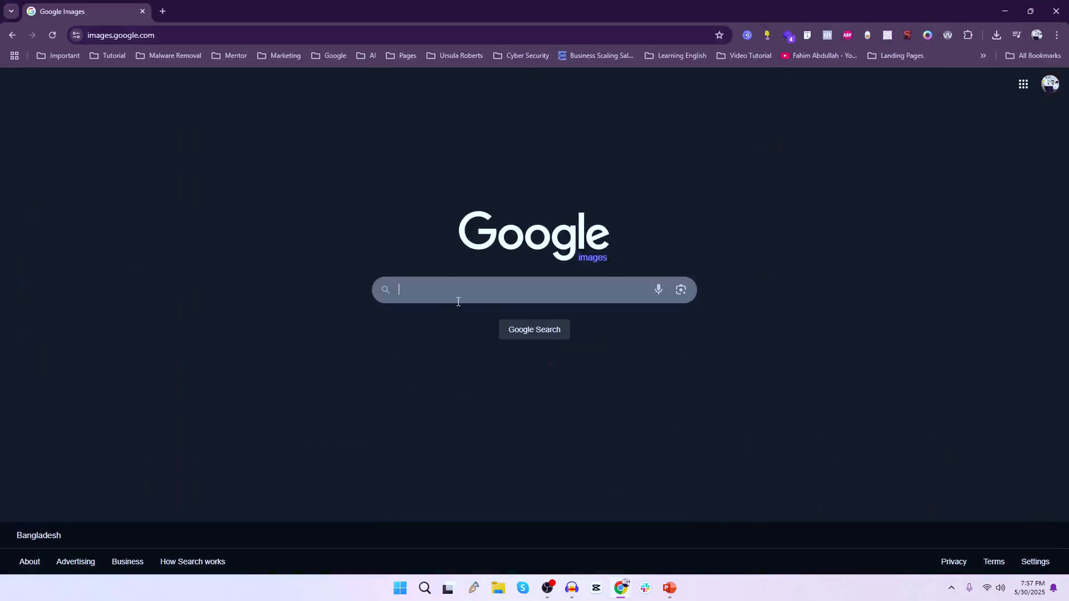
left_click(458, 301)
type("a")
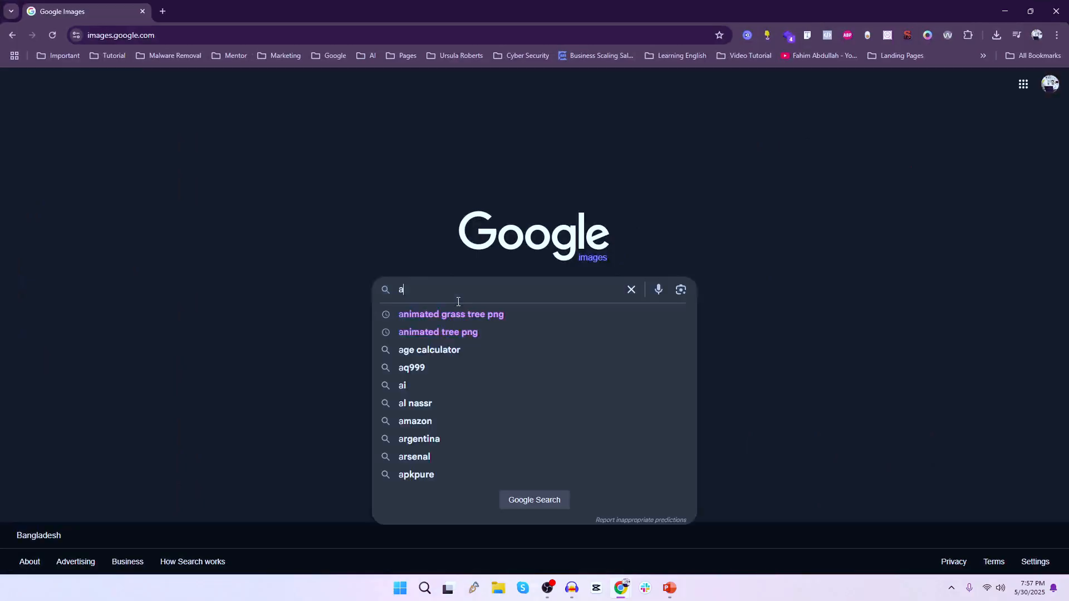
type("nimated lion")
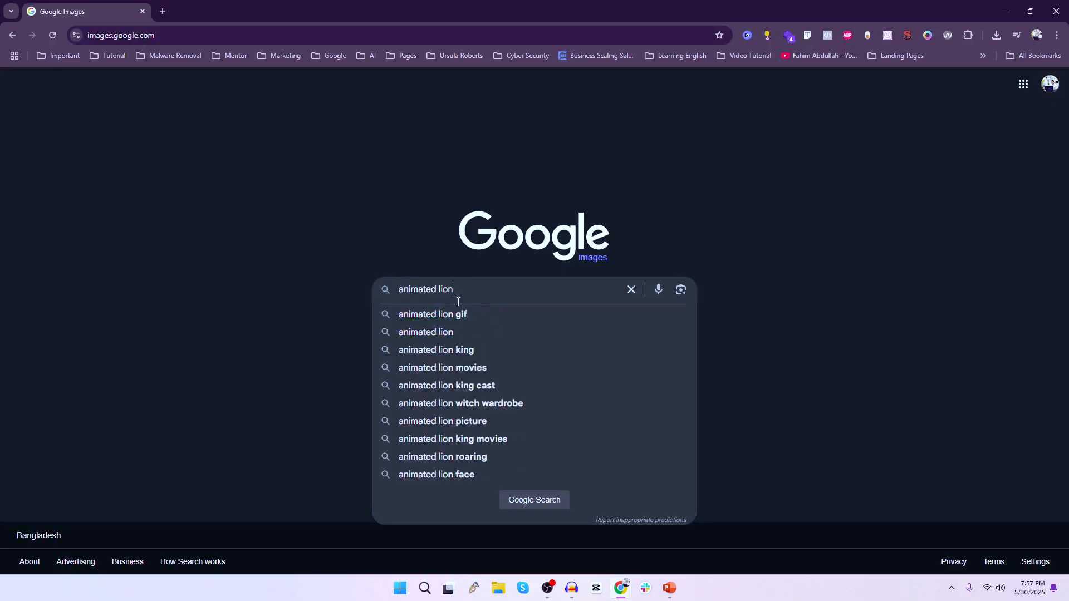
key("Return")
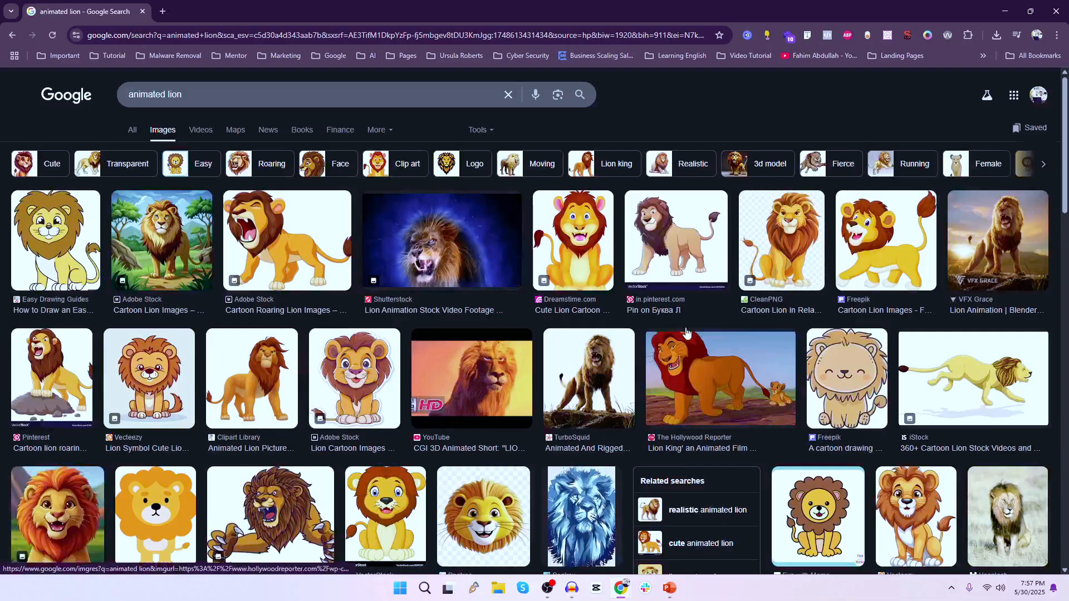
Step: Browse the lion images and refine the image search to "animated lion.gif"
scroll(962, 379, "down", 3)
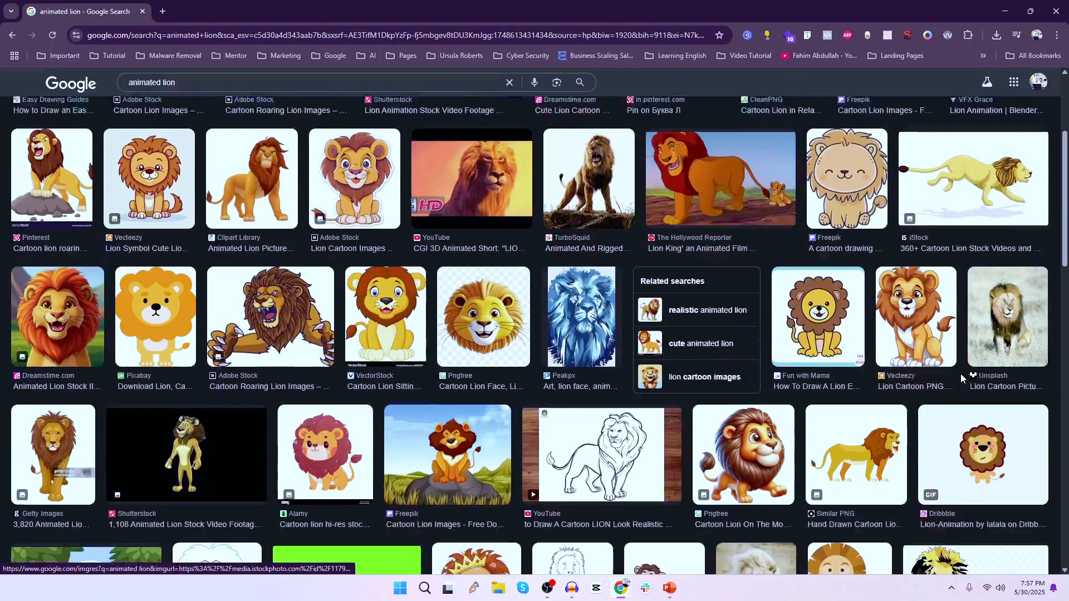
scroll(555, 223, "down", 3)
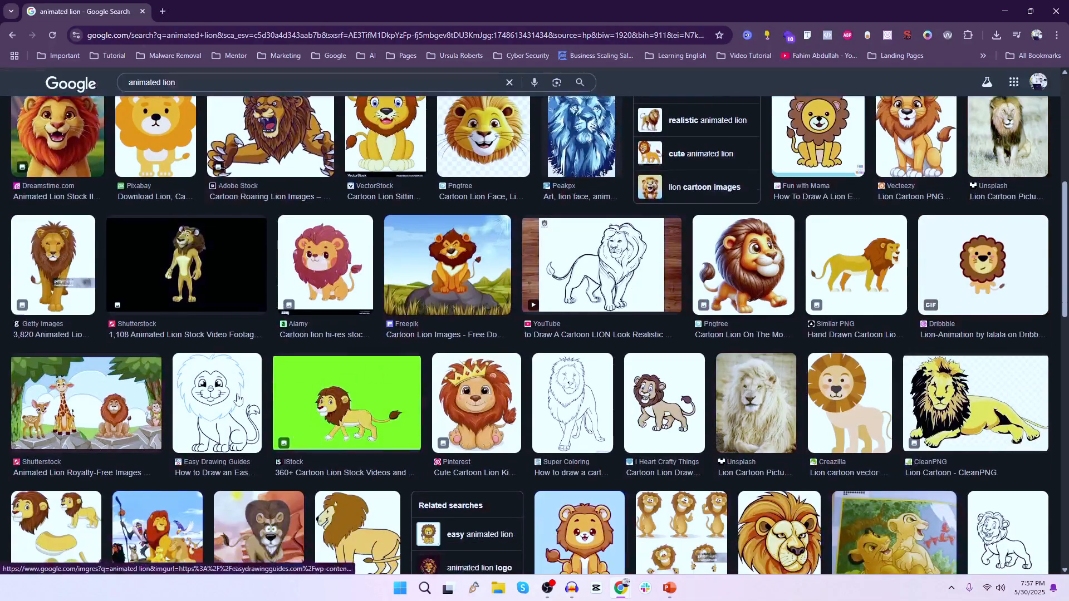
scroll(239, 398, "down", 2)
scroll(239, 399, "up", 5)
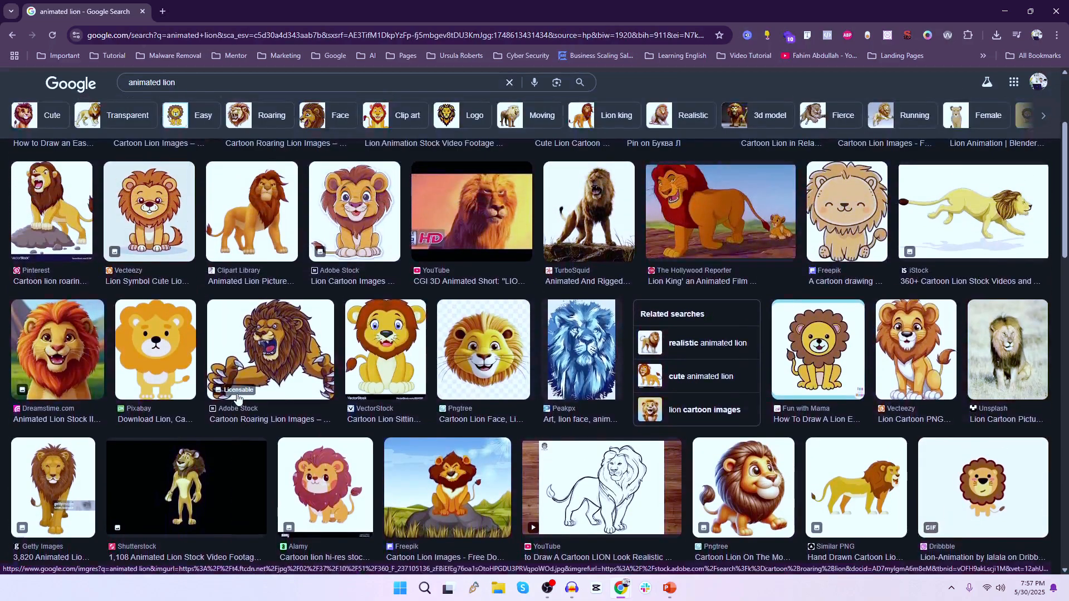
scroll(239, 397, "up", 3)
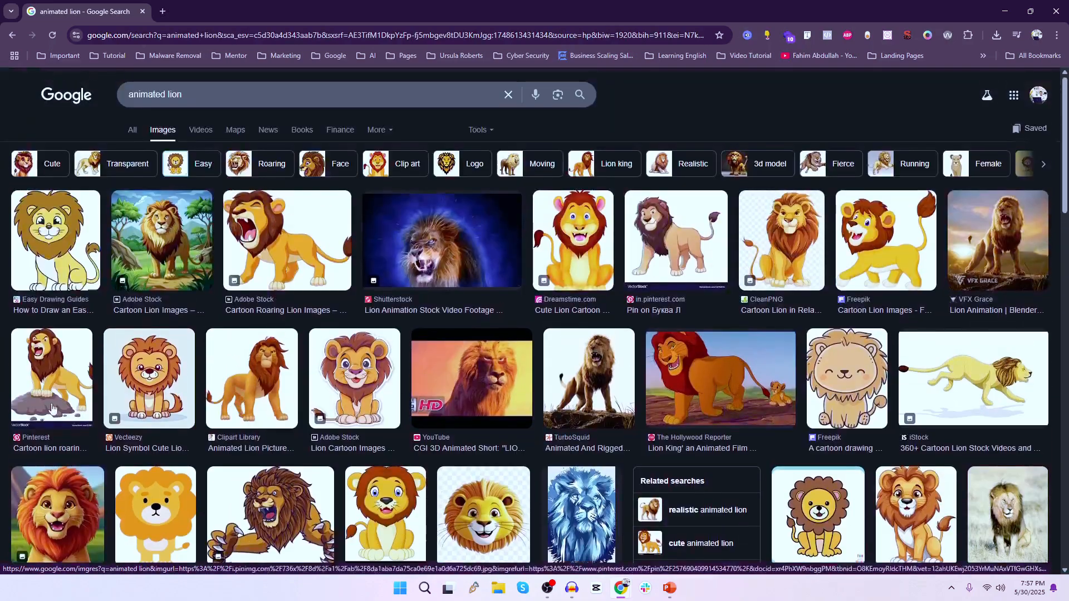
left_click(196, 94)
type("gi")
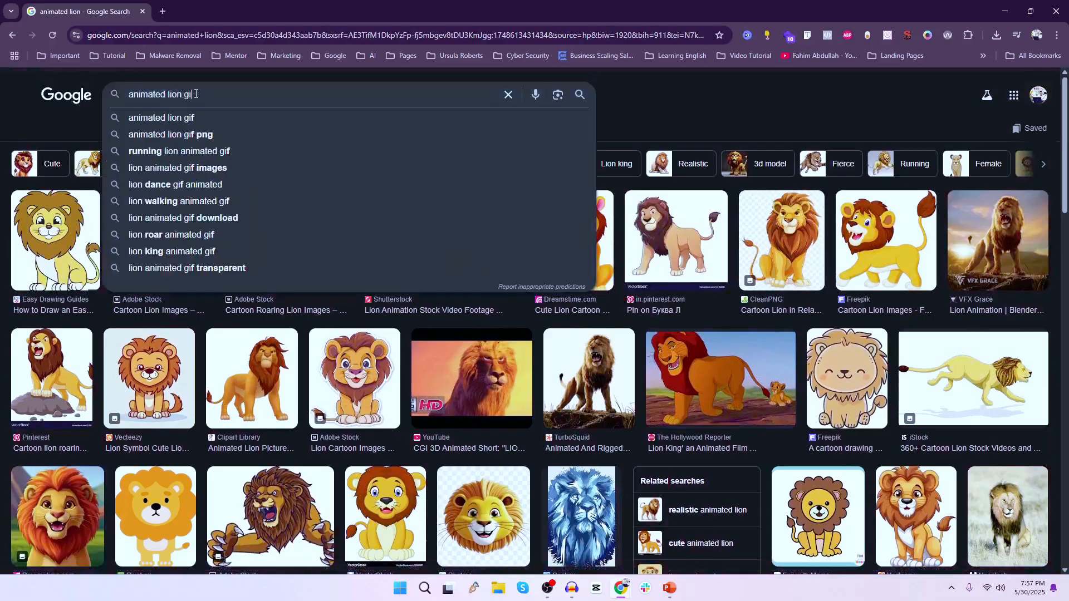
type("f")
key("Return")
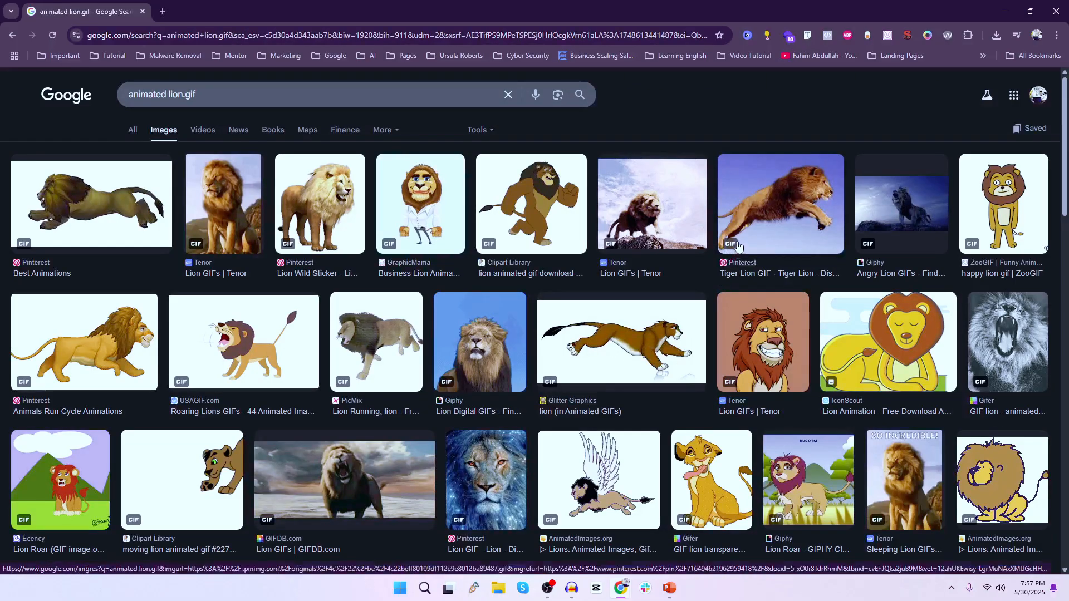
Step: Open the roaring lion GIF result and its USAGIF.com page to examine it, and close both the page and the preview
left_click(246, 353)
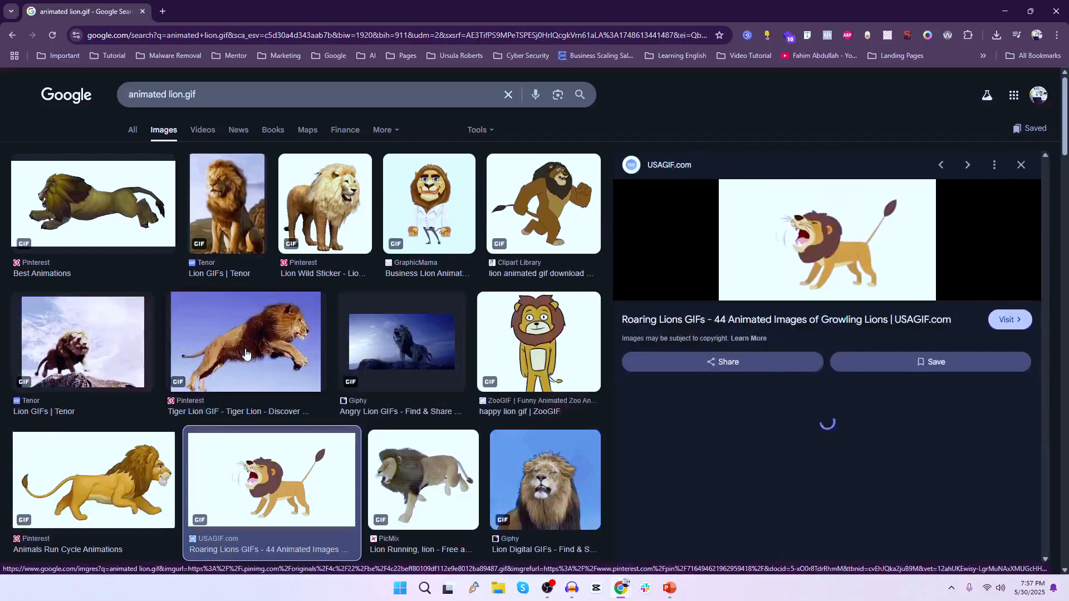
left_click(777, 234)
scroll(263, 342, "down", 3)
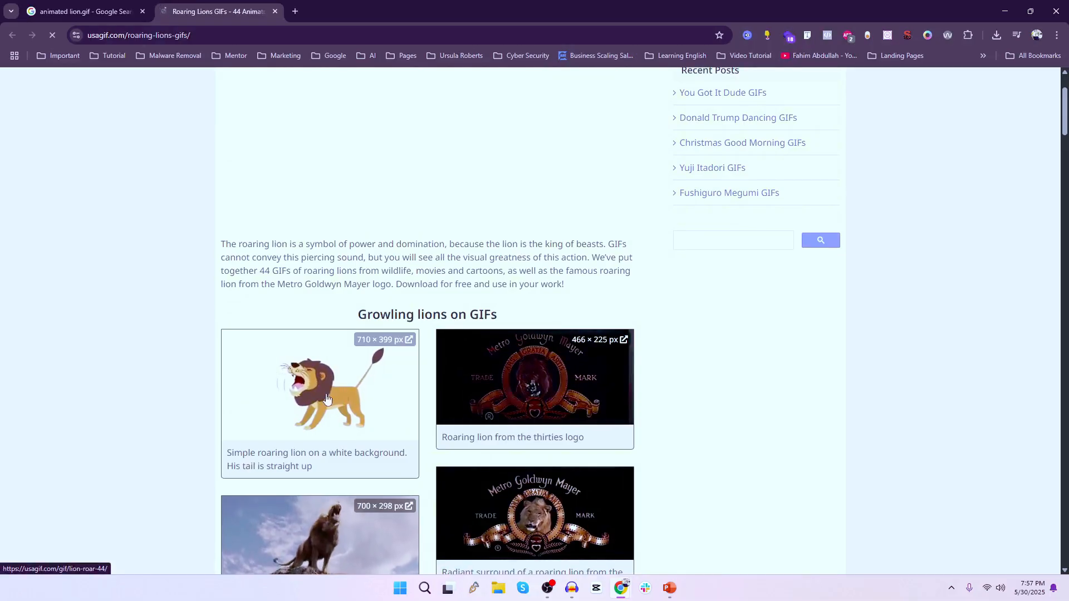
key("ctrl+w")
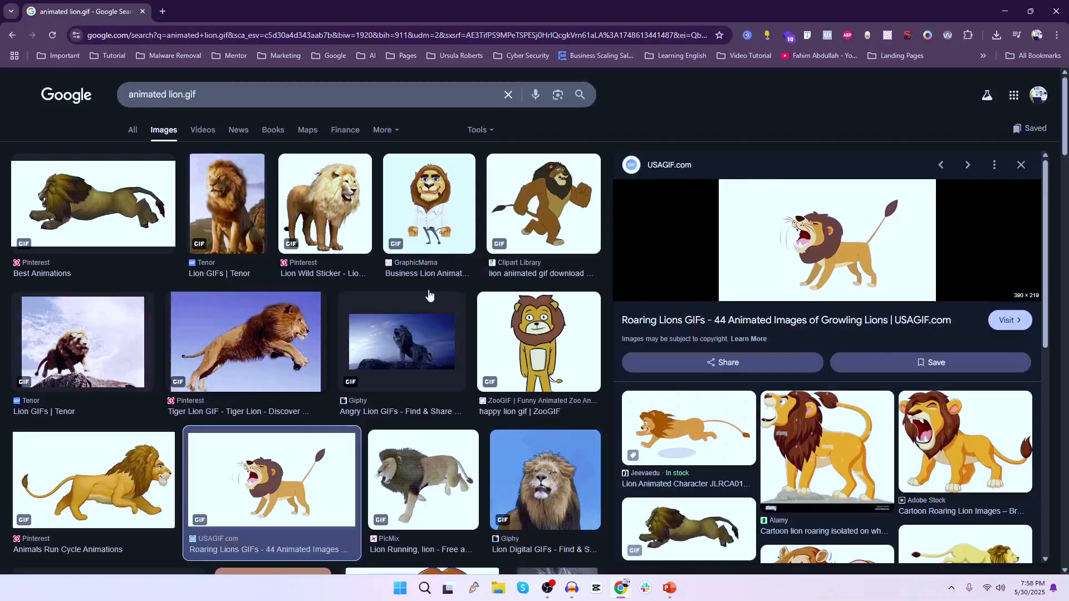
left_click(1021, 165)
Step: Search Google Images for "animated tree" and preview the Depositphotos result showing a big green cartoon tree
left_click_drag(211, 94, 2, 99)
type("a")
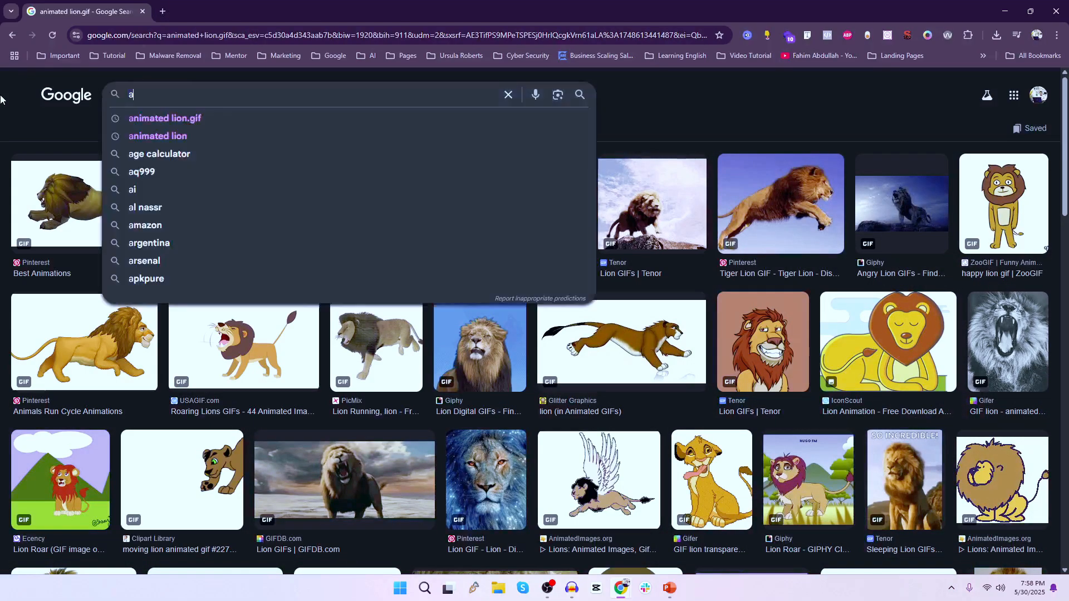
type("nimation")
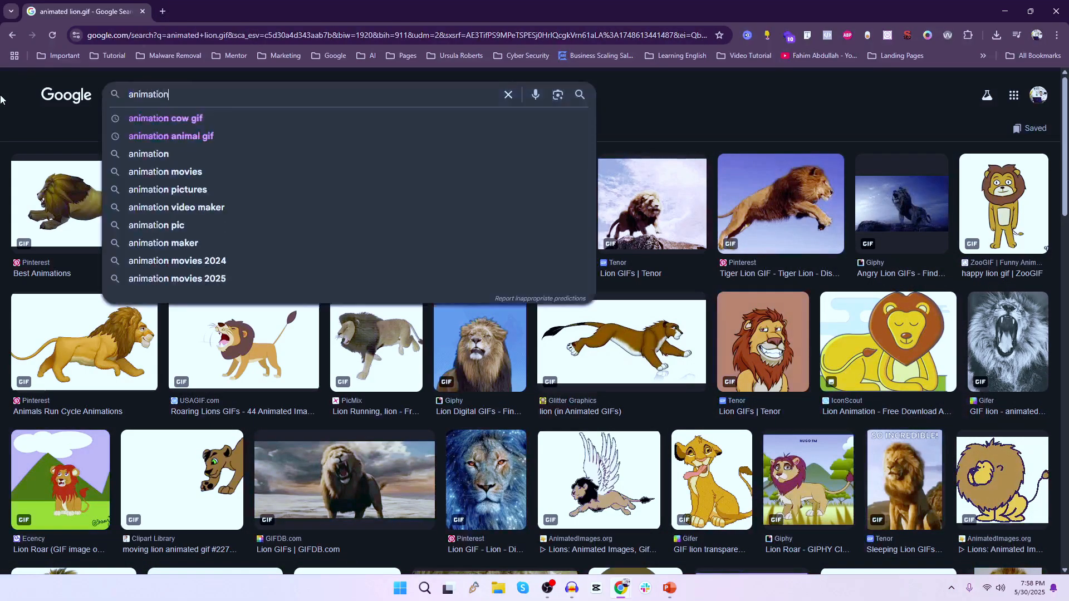
key("BackSpace")
key("BackSpace")
key("BackSpace")
type("ed tree")
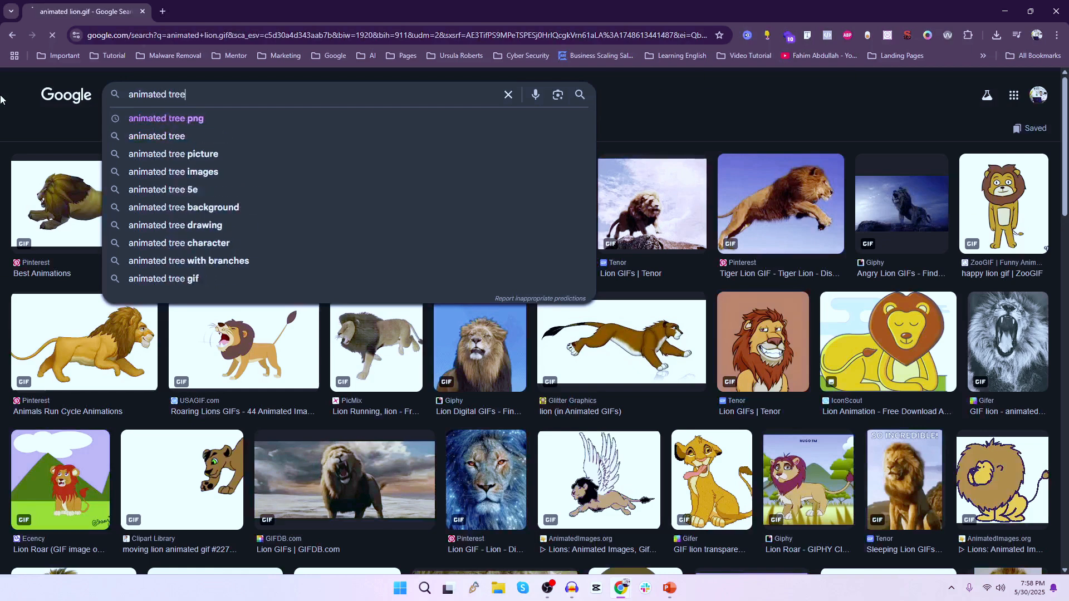
key("Return")
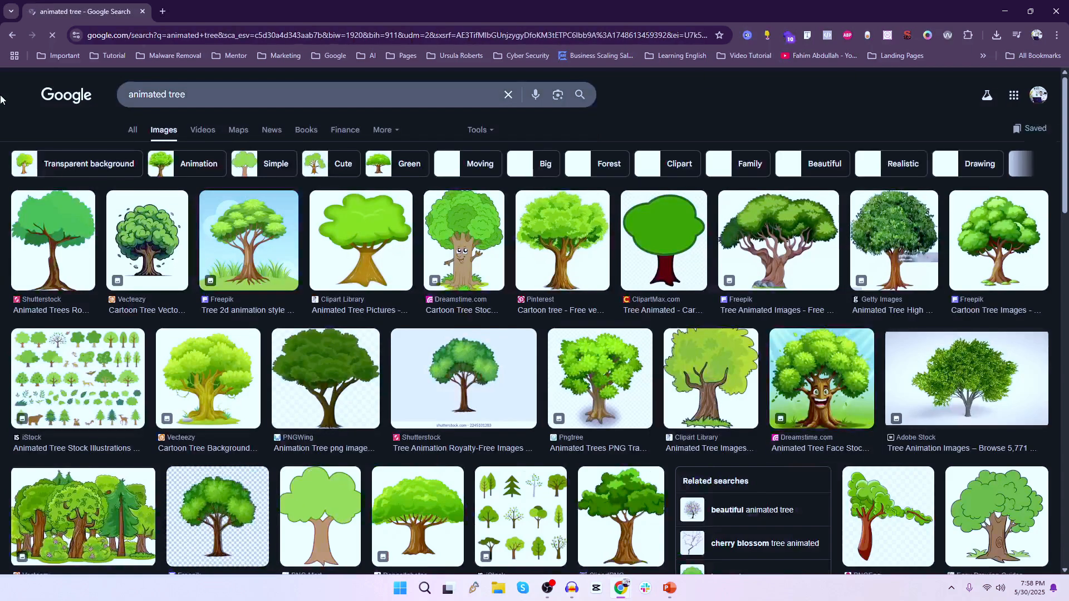
scroll(393, 418, "down", 4)
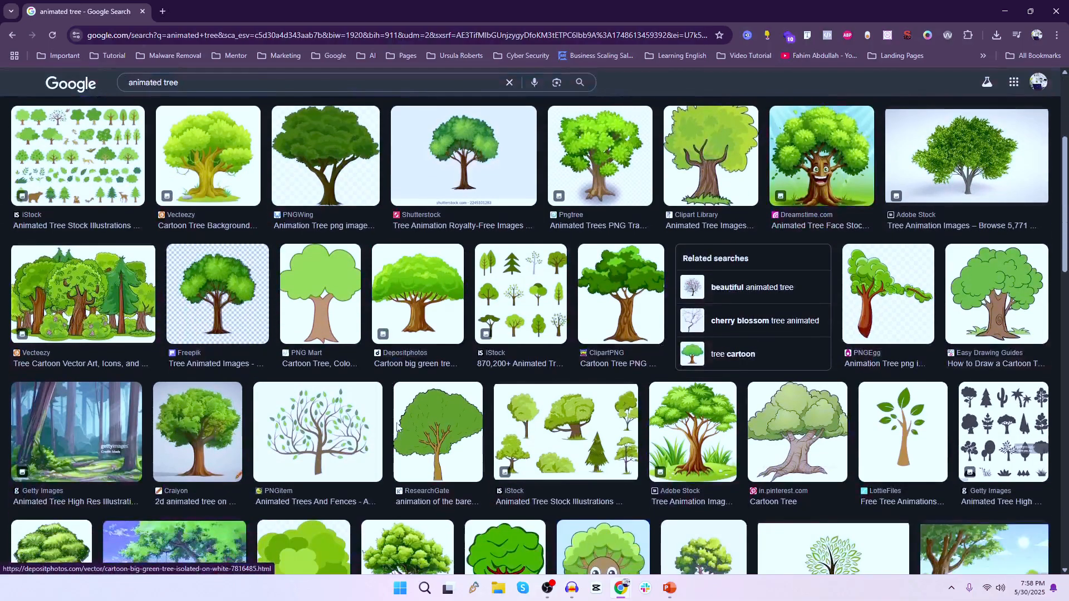
left_click(410, 323)
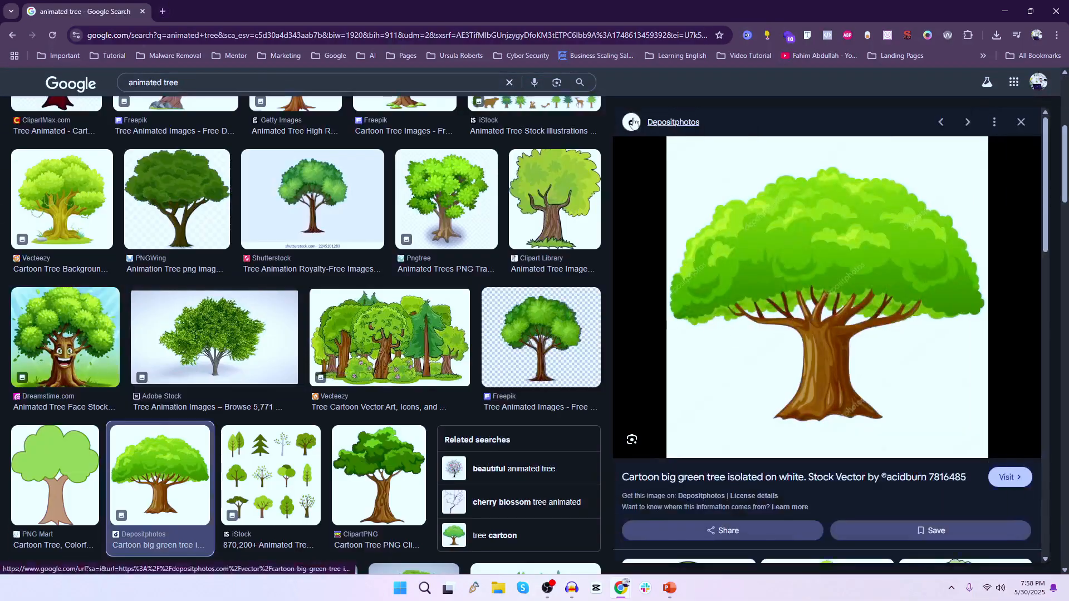
Step: Switch back to PowerPoint, shrink the round-leaved plant to about 2.32" by 1.64", and place it on the road near mid-slide
key("alt+Tab")
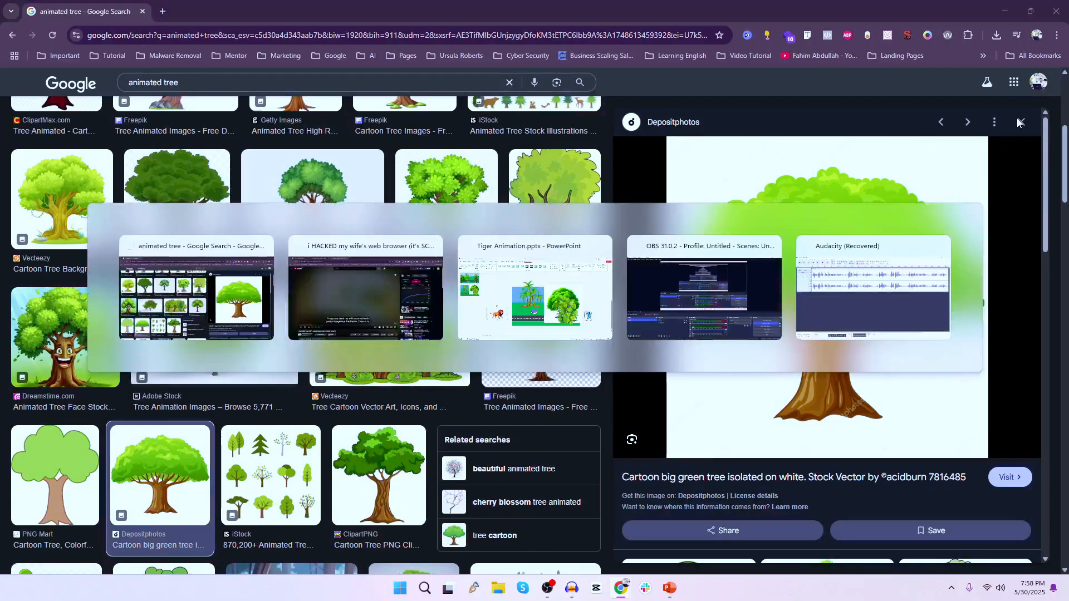
left_click(509, 254)
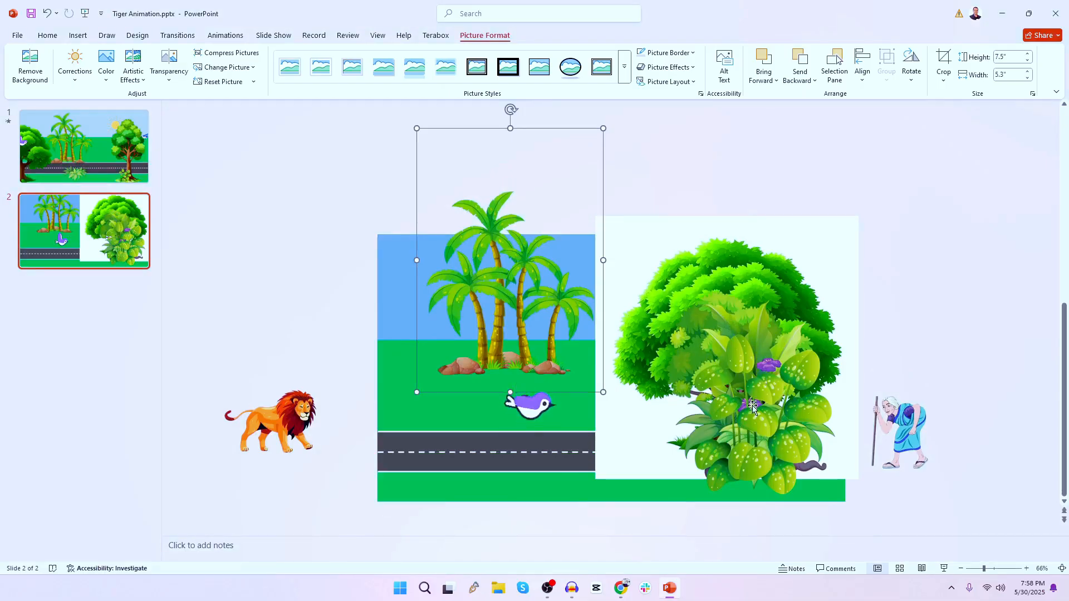
left_click_drag(743, 403, 533, 423)
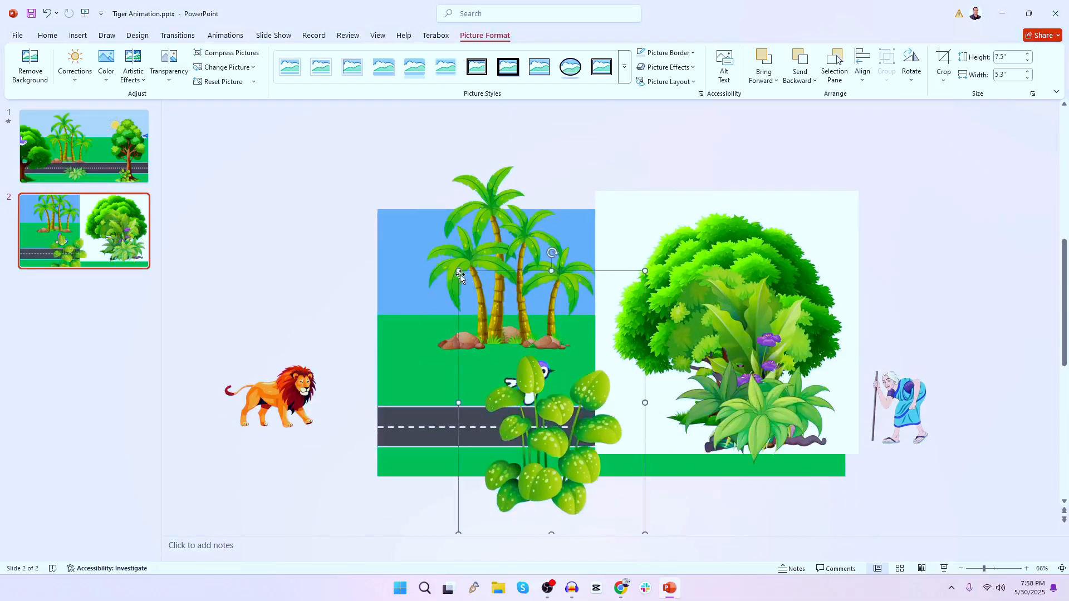
left_click_drag(463, 283, 585, 455)
left_click_drag(615, 504, 568, 438)
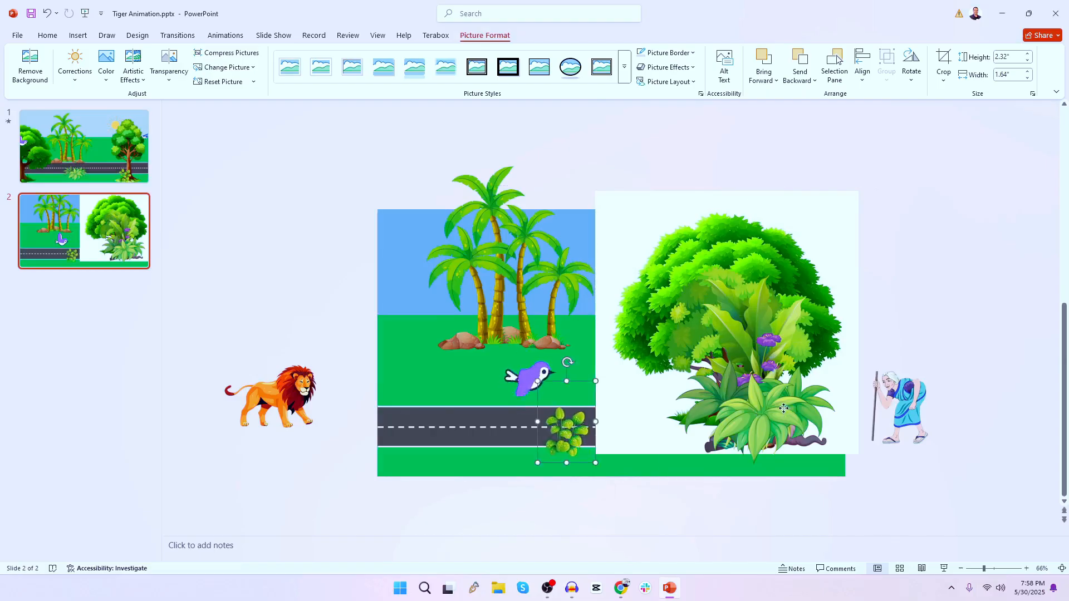
Step: Shrink the broad-leaved plant to about 5.64" by 3.99" at the road's lower edge, and move the round-leaved plant just right of it
left_click_drag(784, 409, 673, 354)
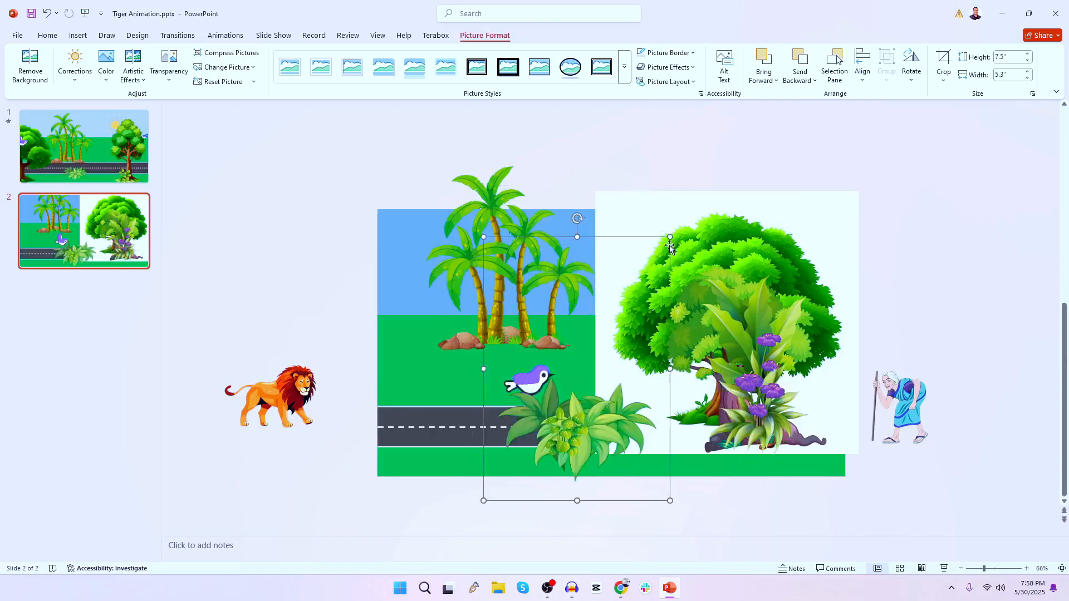
left_click_drag(671, 237, 597, 303)
left_click_drag(549, 442, 613, 440)
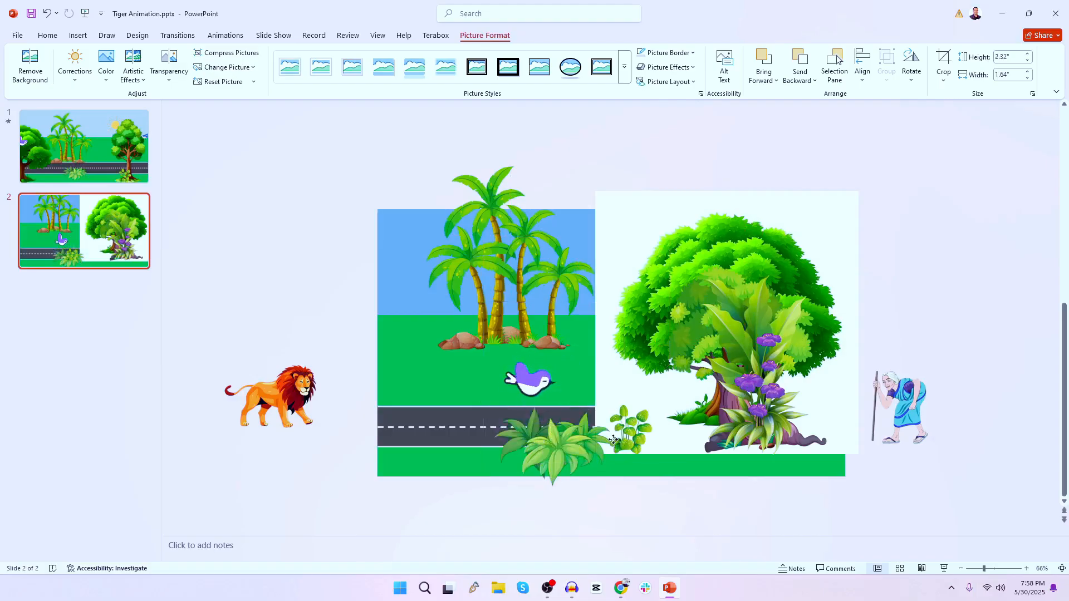
Step: Shrink the purple-flowered plant to about 3.39" by 2.4" and place it over the left part of the road
left_click(764, 337)
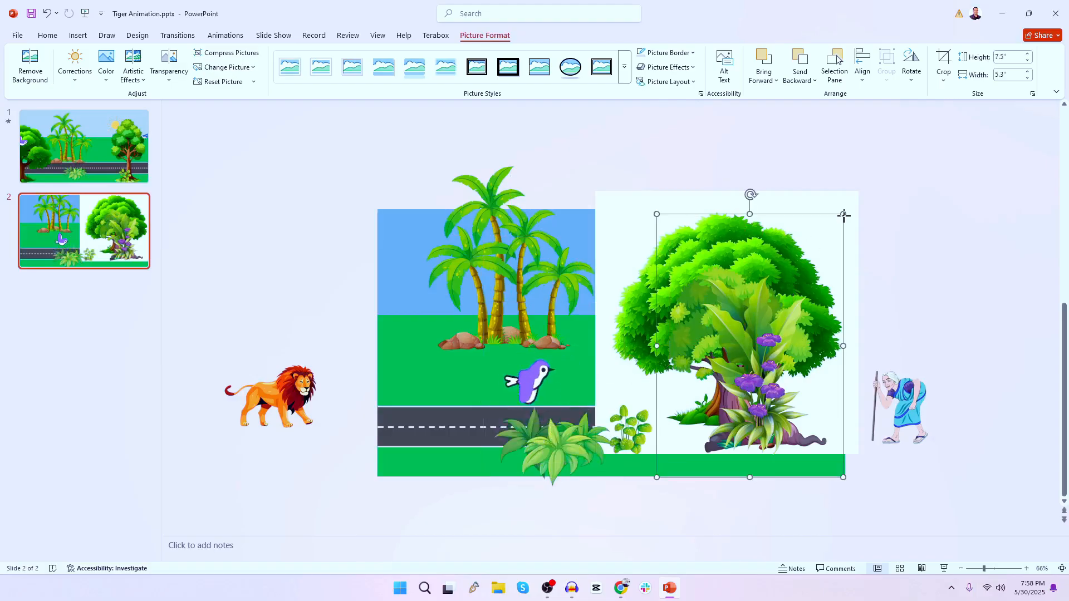
left_click_drag(845, 216, 741, 358)
left_click_drag(699, 417, 452, 439)
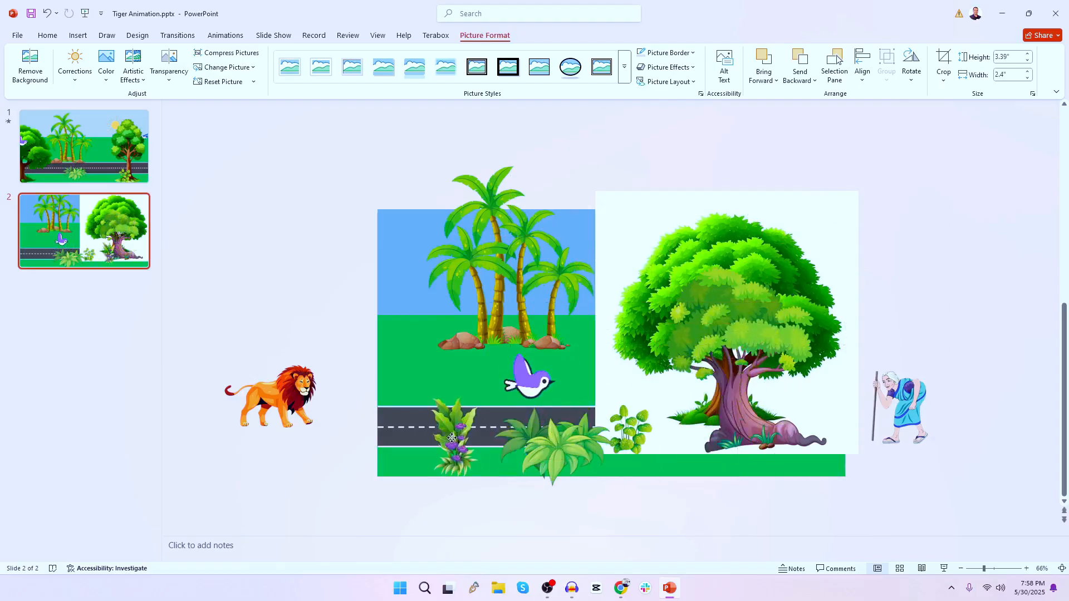
Step: Move the twisted-trunk tree to mid-slide beside the palms, and shift the white-background tree slightly left within the slide's right half
left_click(723, 347)
left_click_drag(722, 347, 546, 302)
left_click(747, 305)
left_click_drag(746, 287, 760, 313)
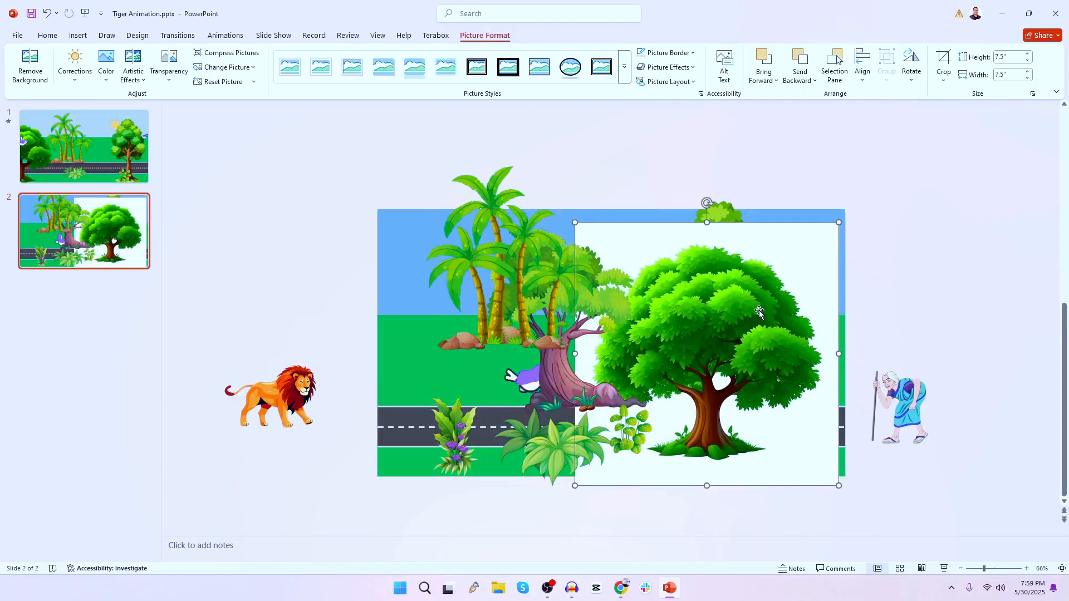
mouse_move(740, 297)
left_mouse_down()
mouse_move(753, 291)
mouse_move(729, 285)
left_mouse_up()
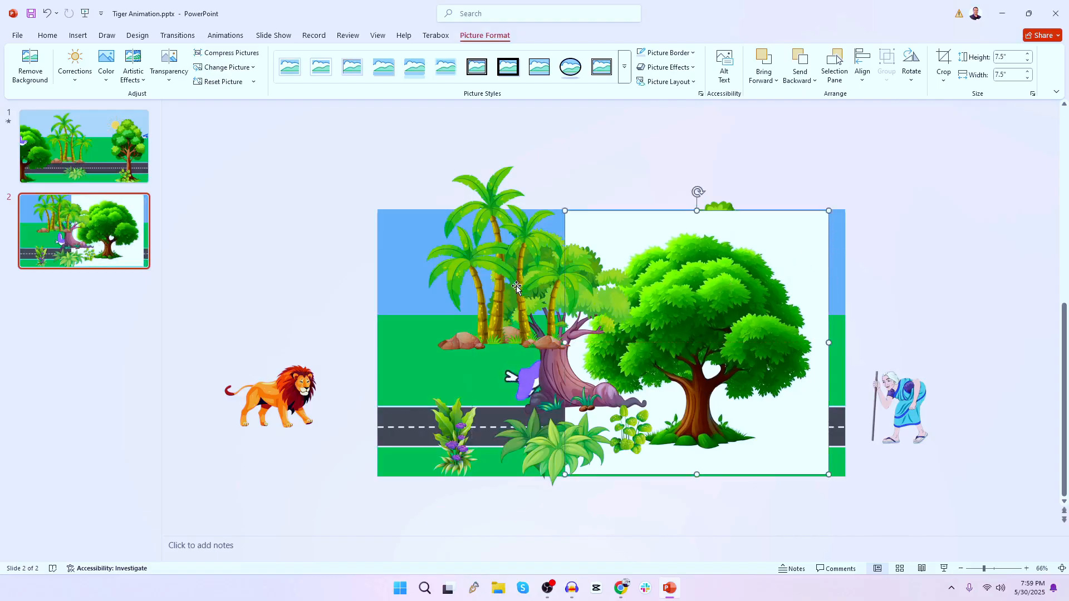
Step: Shift the palms and the twisted-trunk tree further left, and align the white-background tree with the slide's right edge
left_click_drag(517, 287, 471, 316)
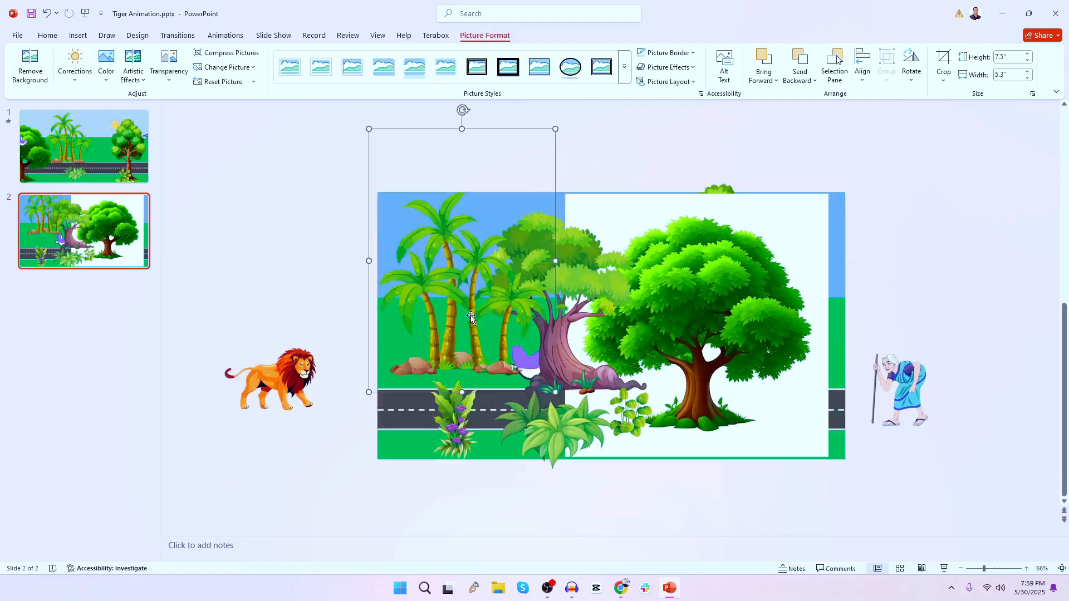
left_click_drag(591, 254, 535, 263)
left_click(725, 282)
left_click_drag(742, 281, 754, 281)
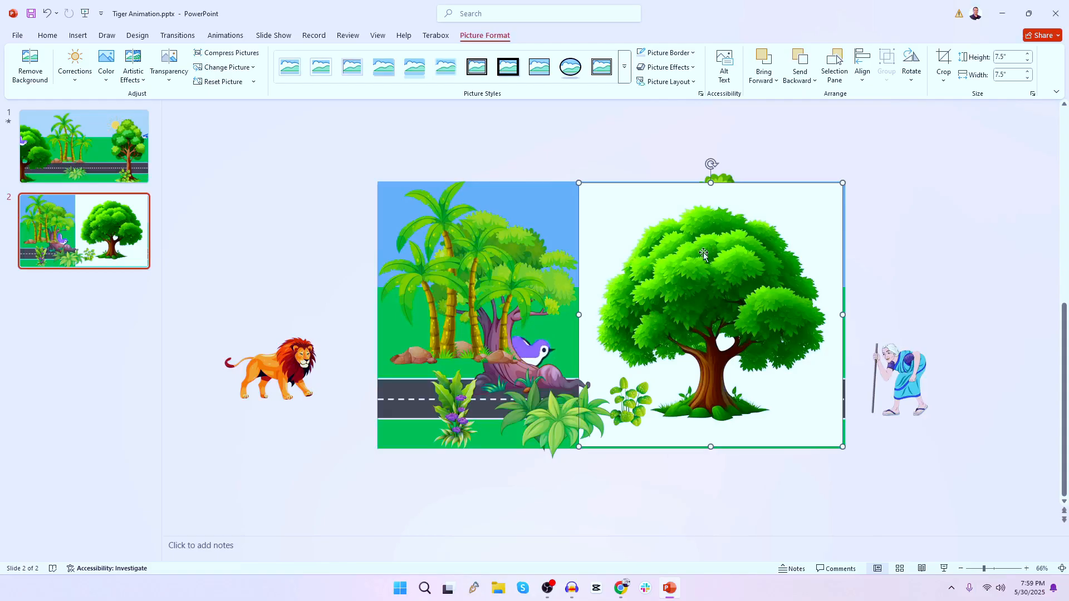
Step: Remove the white background from the large green tree picture, marking the lost foliage to keep
left_click(24, 66)
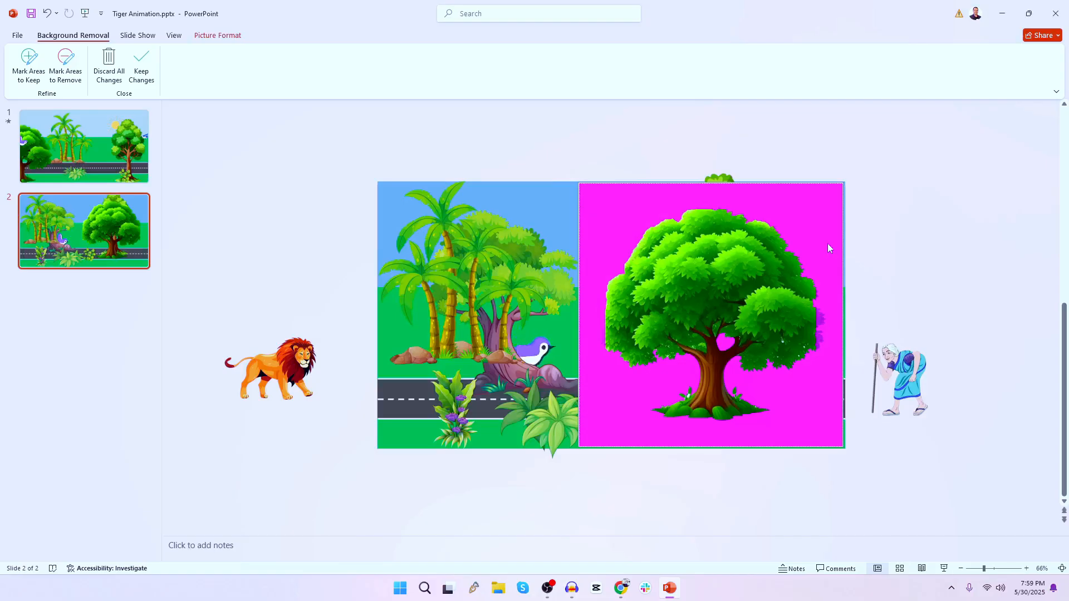
left_click(20, 70)
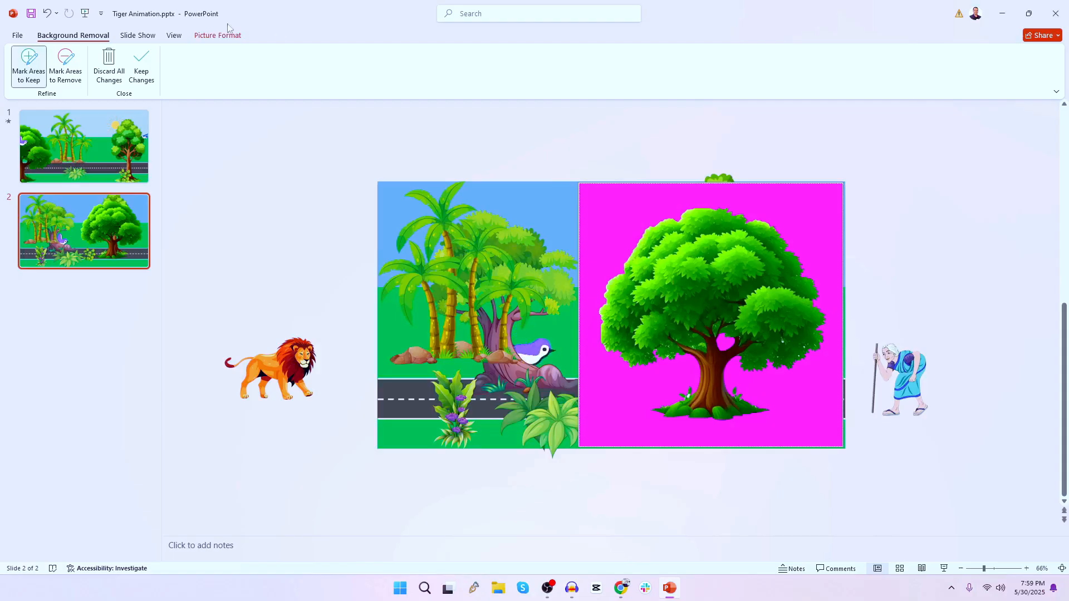
left_click(143, 70)
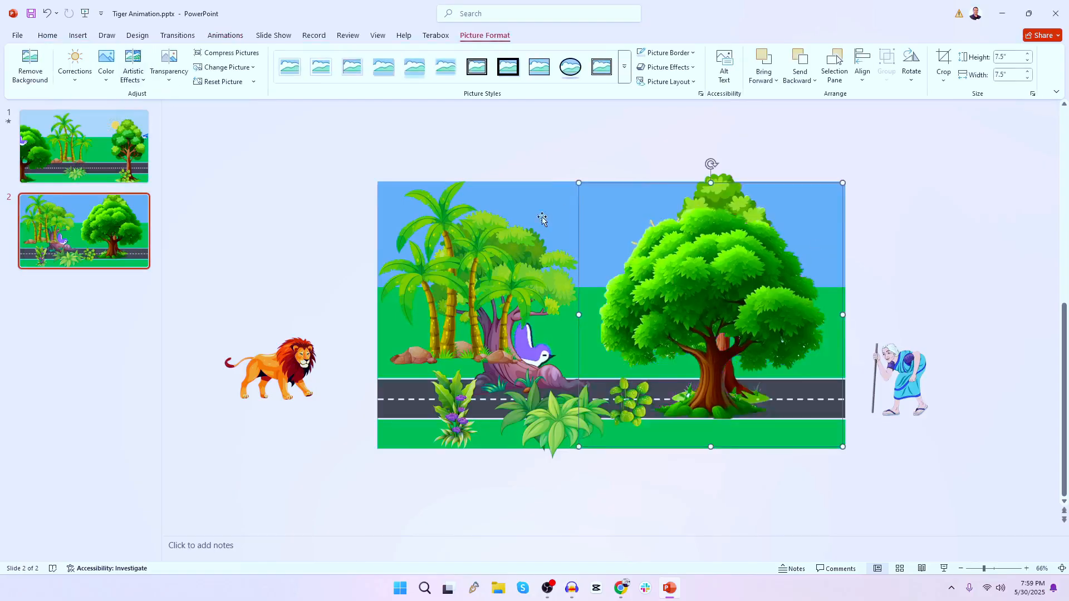
Step: Spread out the trees: the large green tree at the slide's left edge, the tall tree at the right, and the palms right of centre
left_click_drag(719, 297, 436, 290)
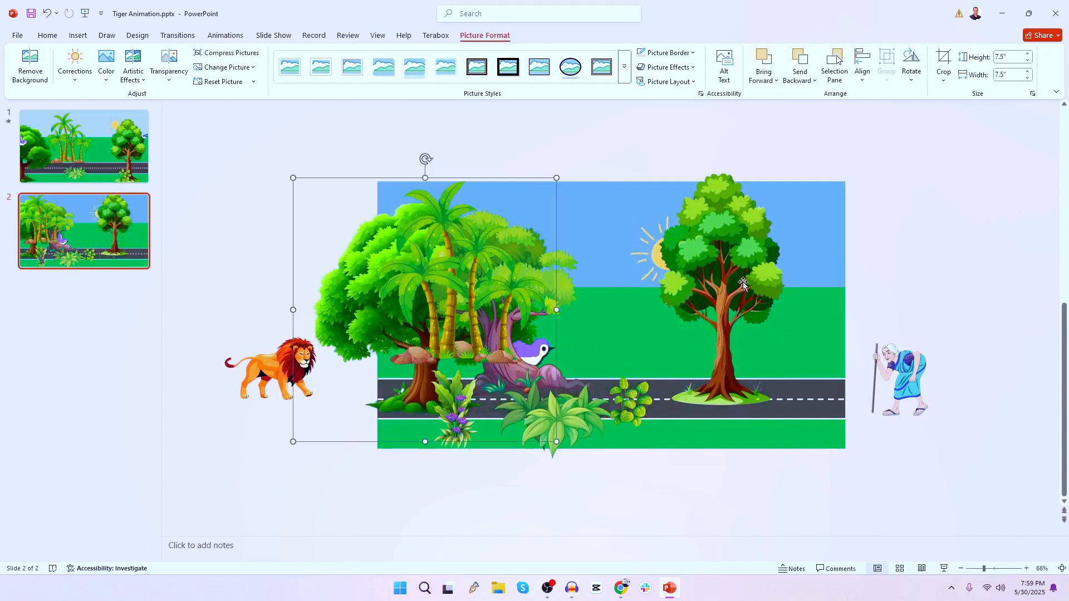
left_click_drag(744, 284, 784, 307)
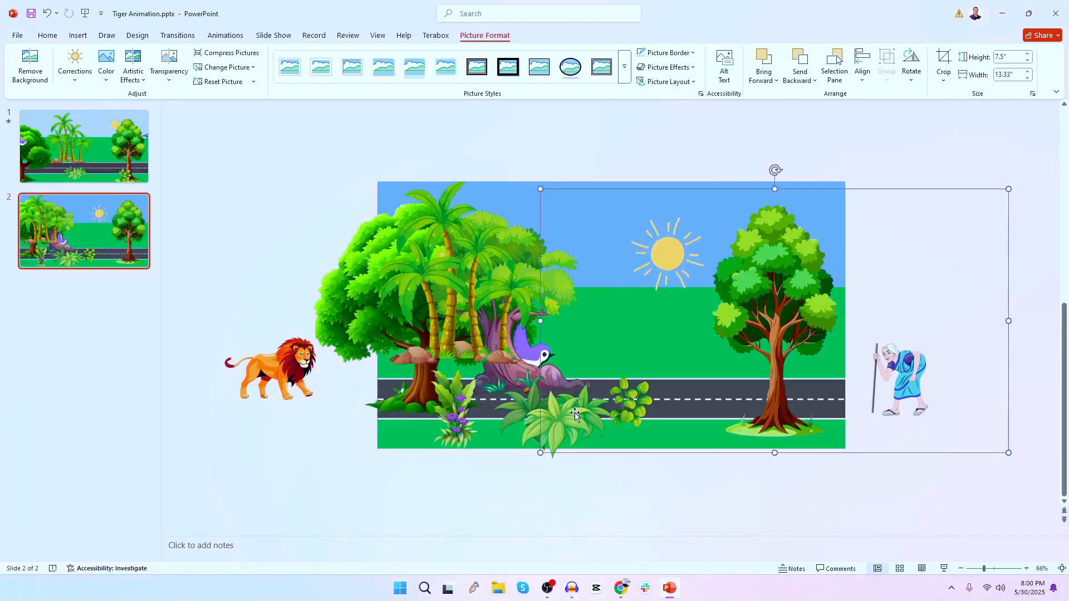
scroll(454, 281, "up", 1)
left_click_drag(454, 281, 643, 296)
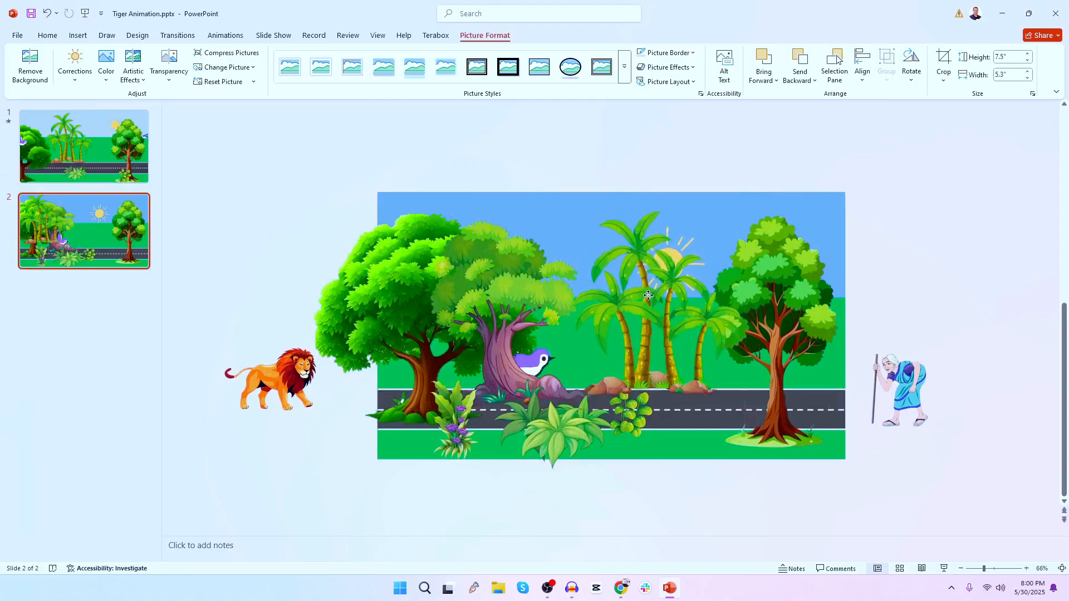
scroll(477, 286, "down", 1)
left_click(516, 288)
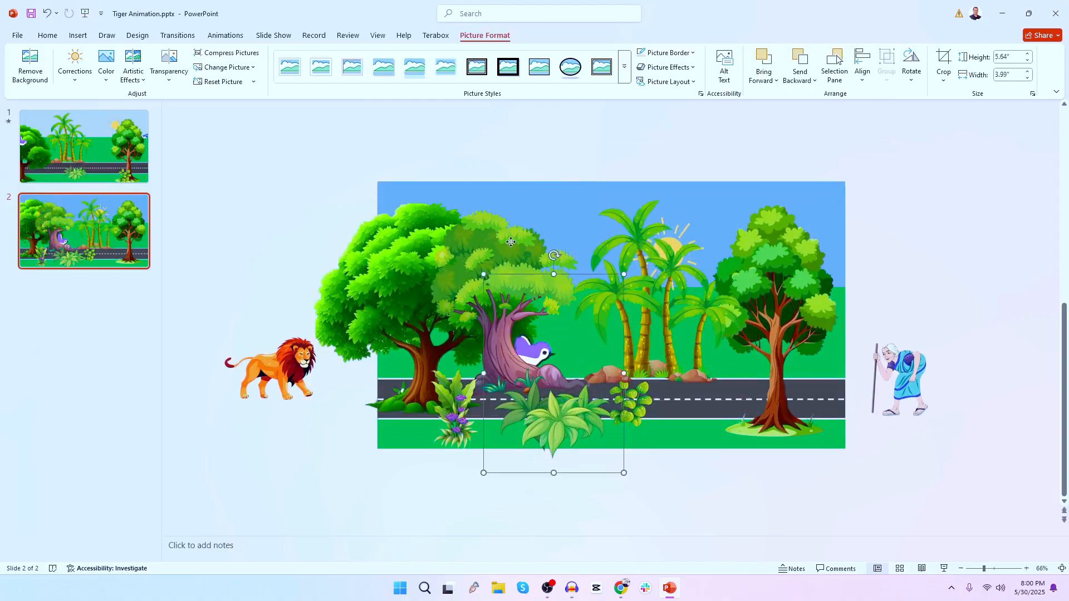
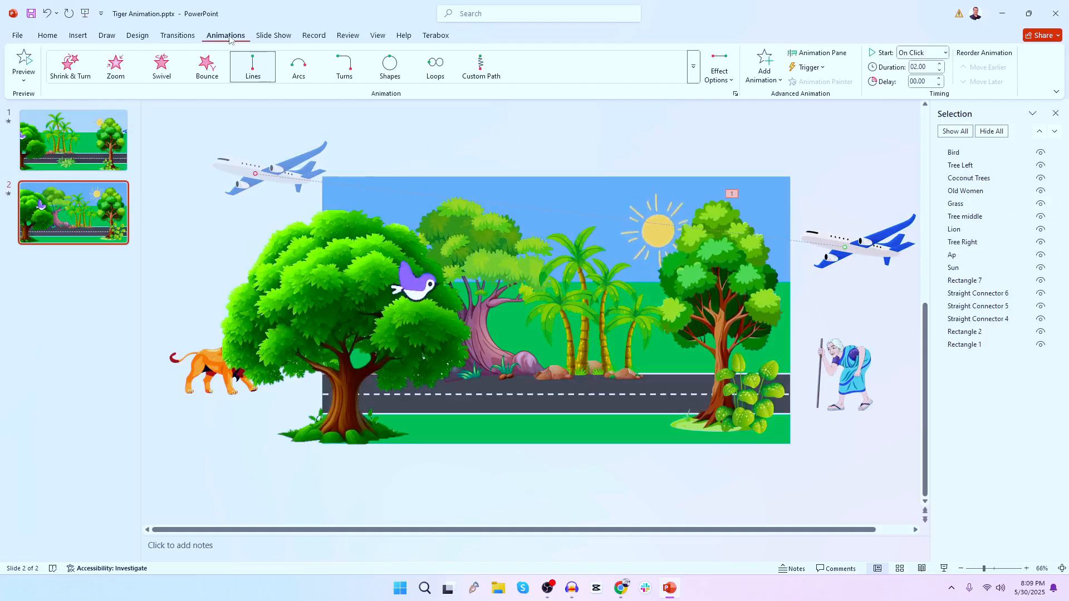
Step: Open the effect options of the airplane's motion path animation and set both smooth start and smooth end to 0 sec
left_click(817, 54)
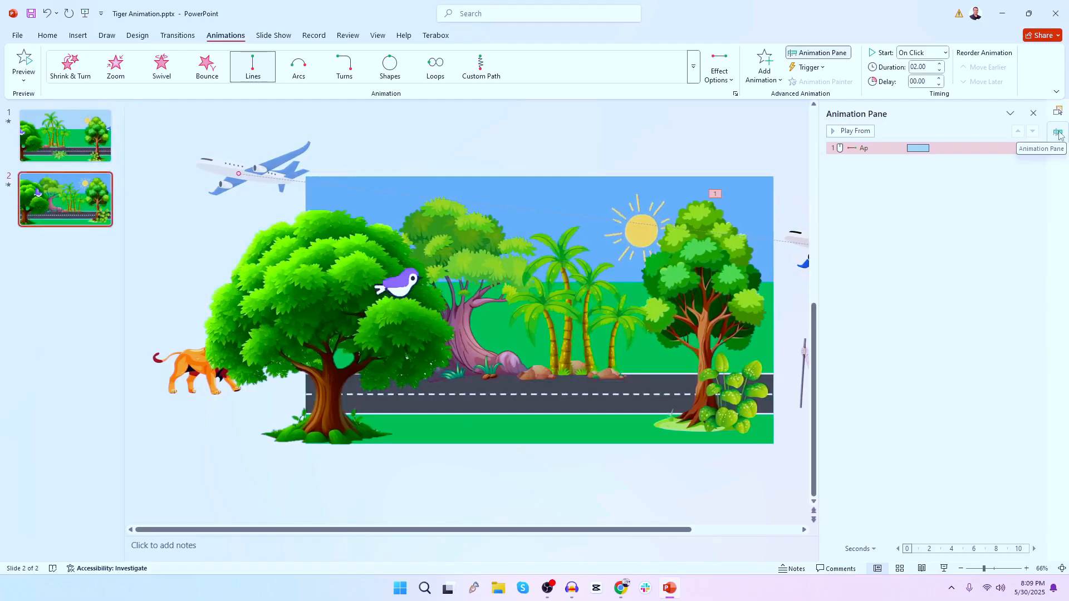
left_click(1058, 113)
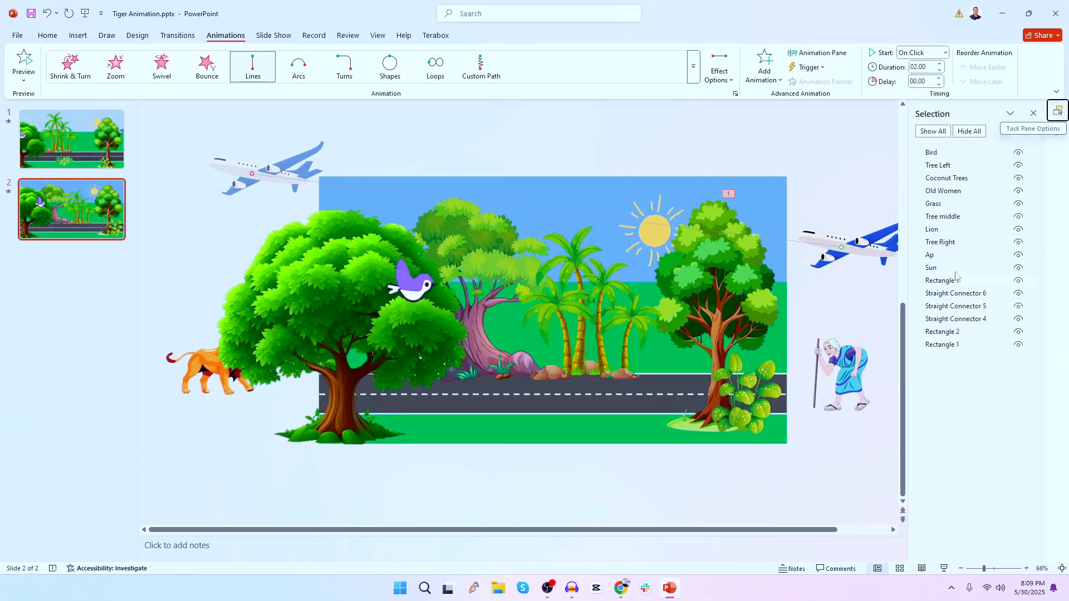
left_click(1054, 140)
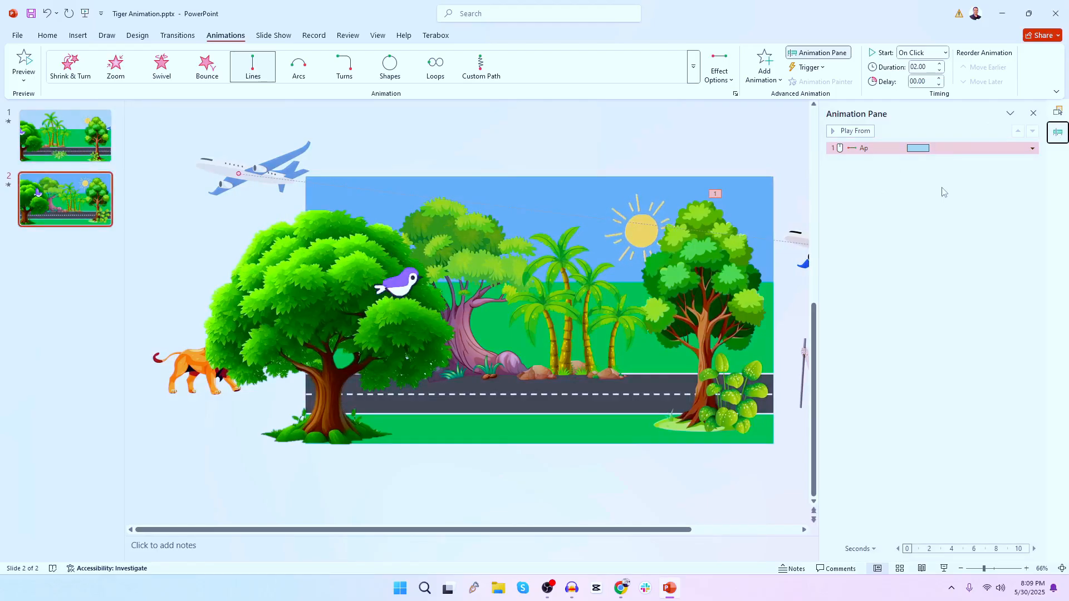
right_click(913, 151)
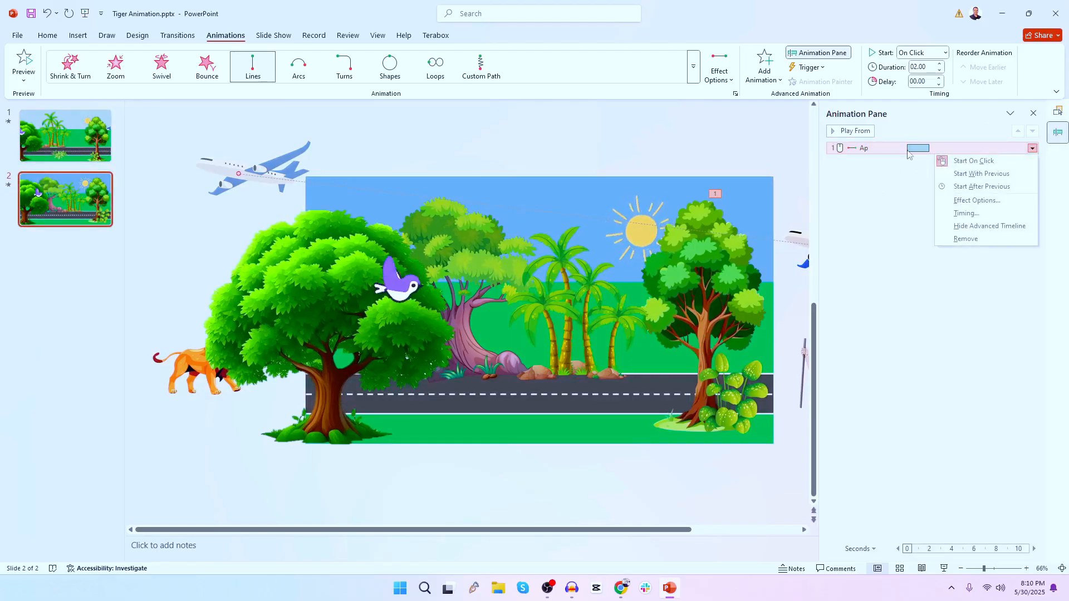
left_click(971, 201)
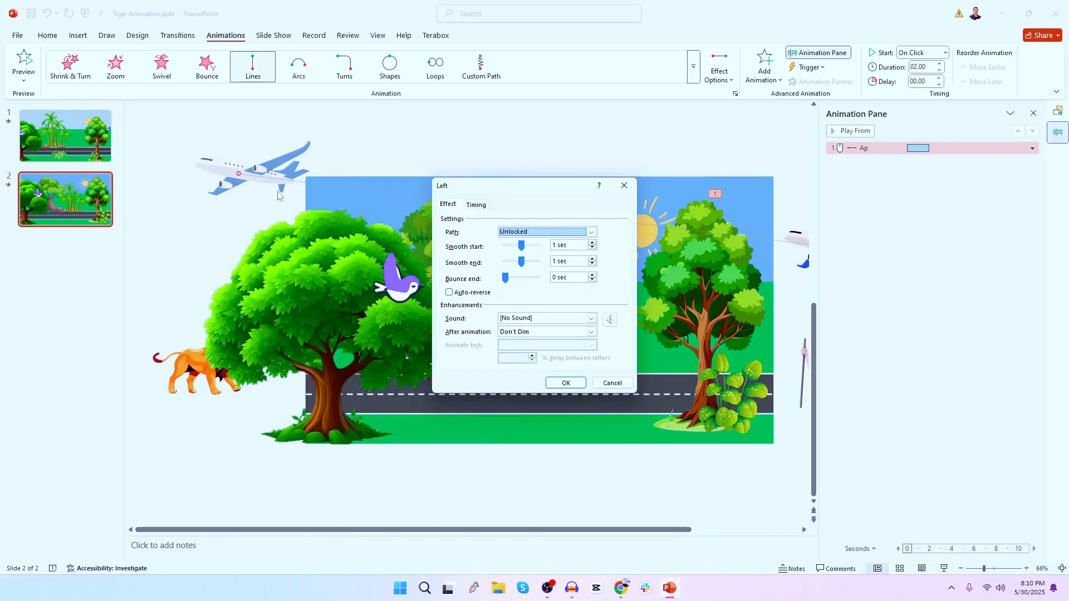
left_click_drag(523, 249, 523, 249)
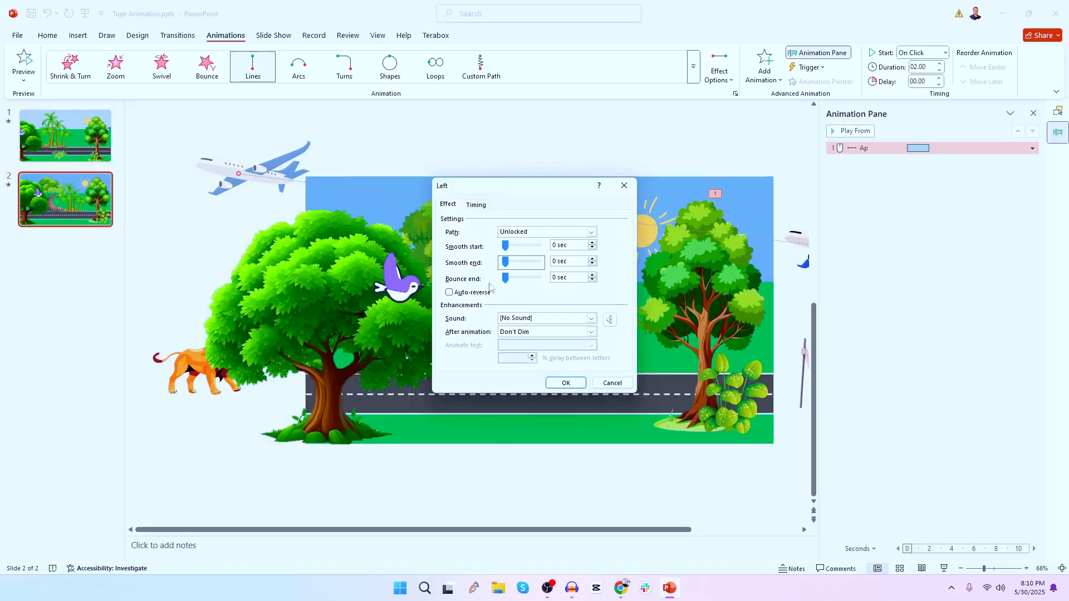
Step: Set the airplane's motion path to start With Previous and last 15 seconds
left_click(478, 206)
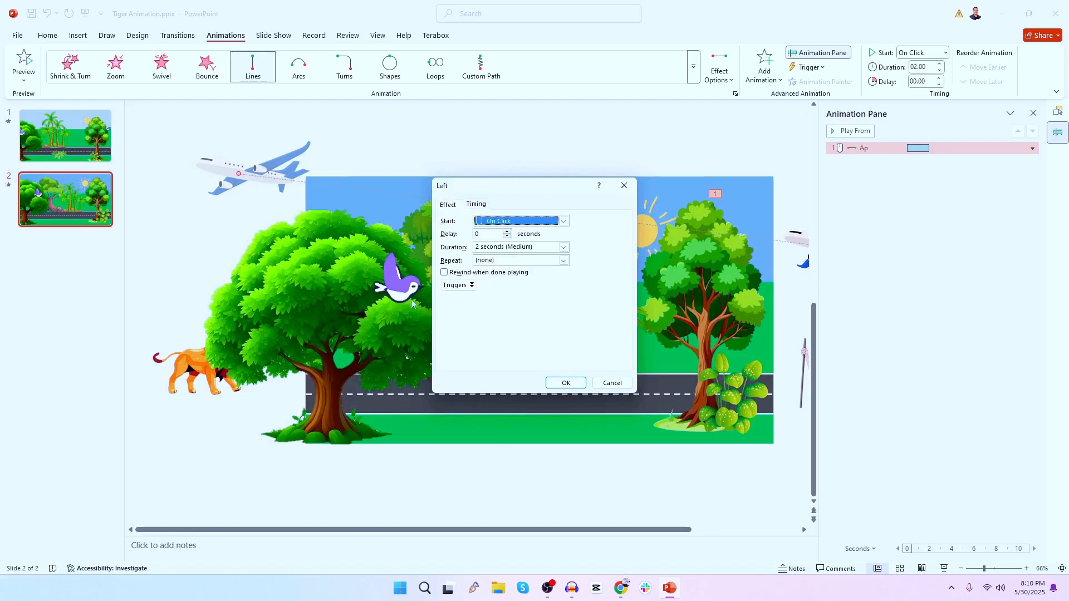
left_click(523, 225)
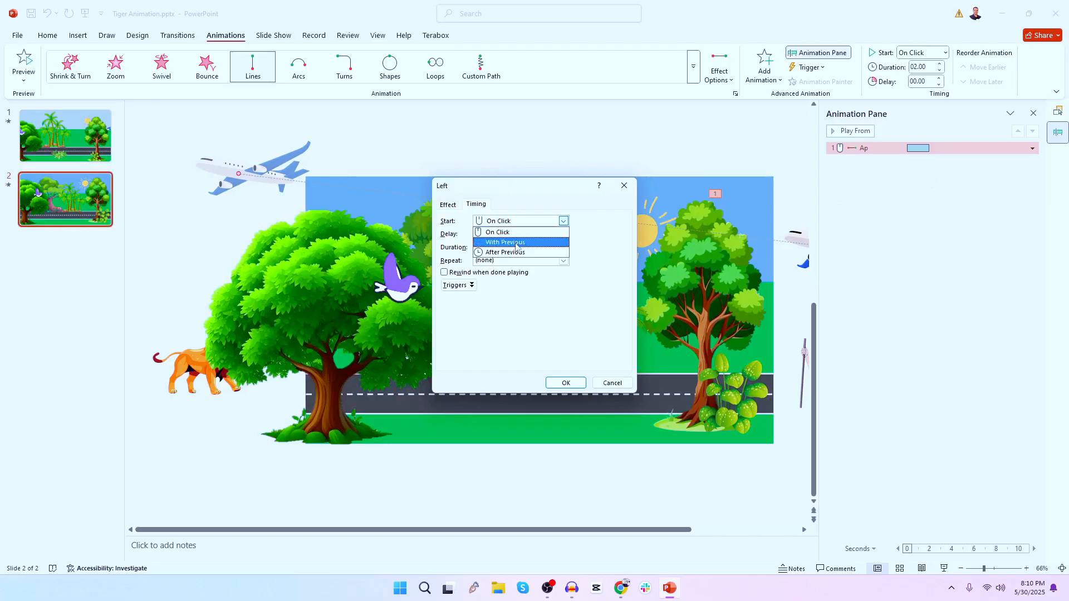
left_click(516, 243)
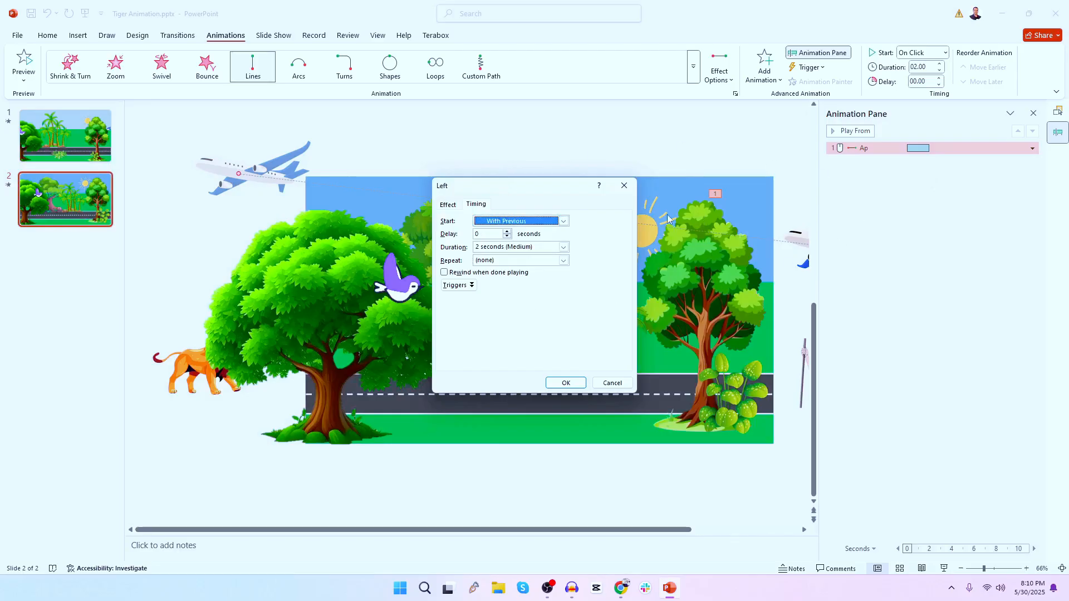
left_click(481, 234)
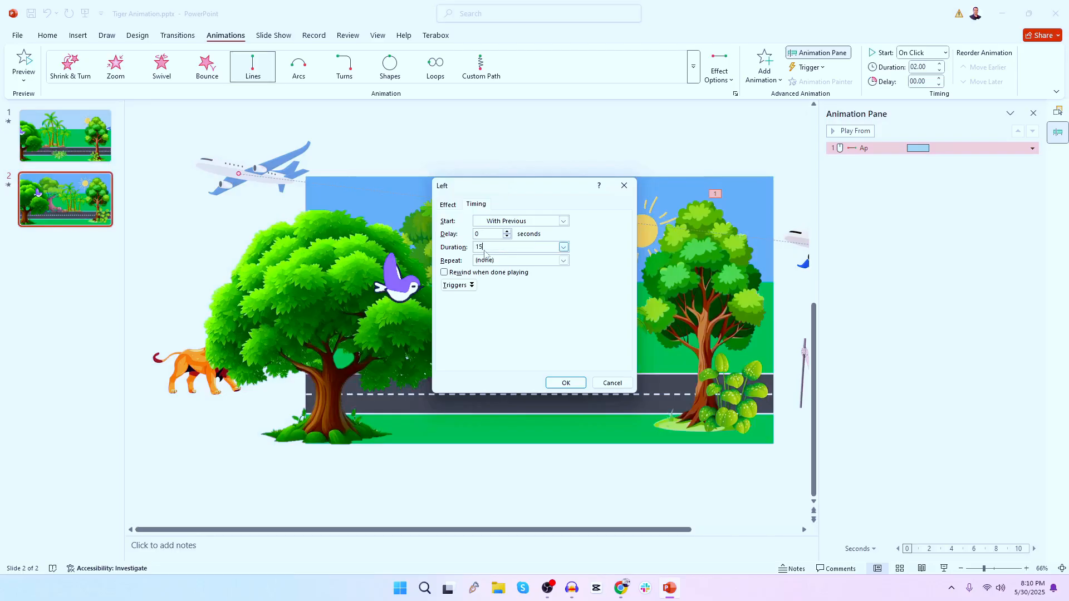
key("Return")
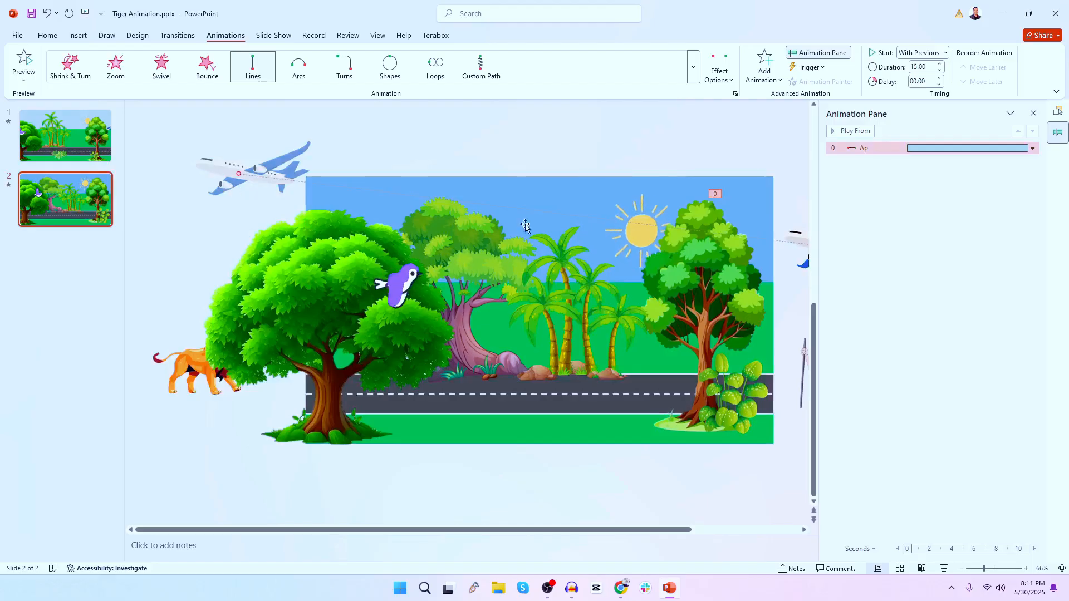
Step: Move the bird over the large green tree's crown and give it a Right motion path ending beyond the slide's right edge
left_click(417, 282)
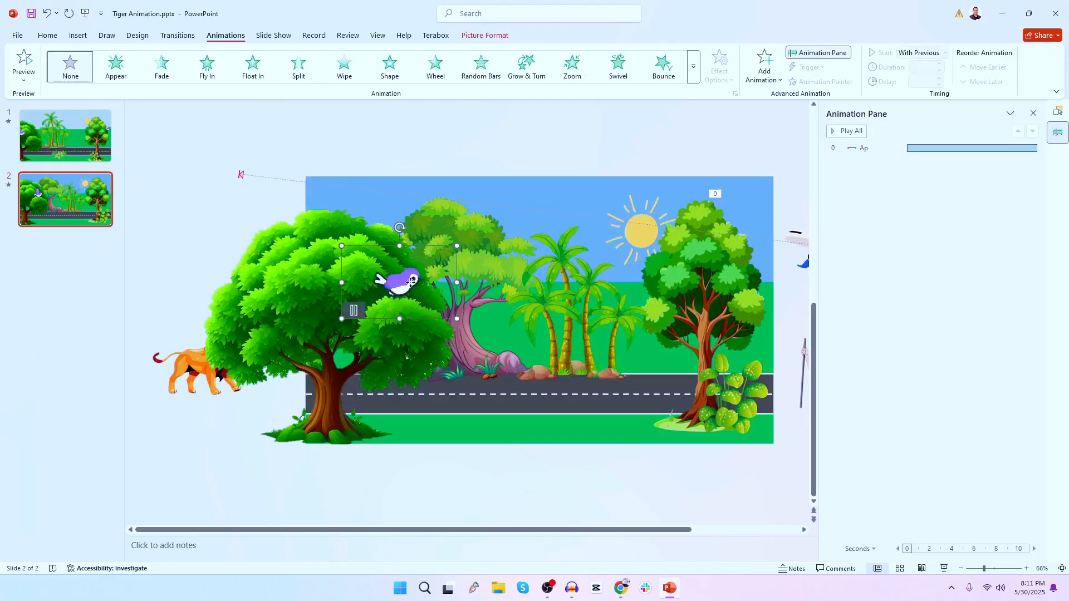
left_click_drag(416, 282, 336, 287)
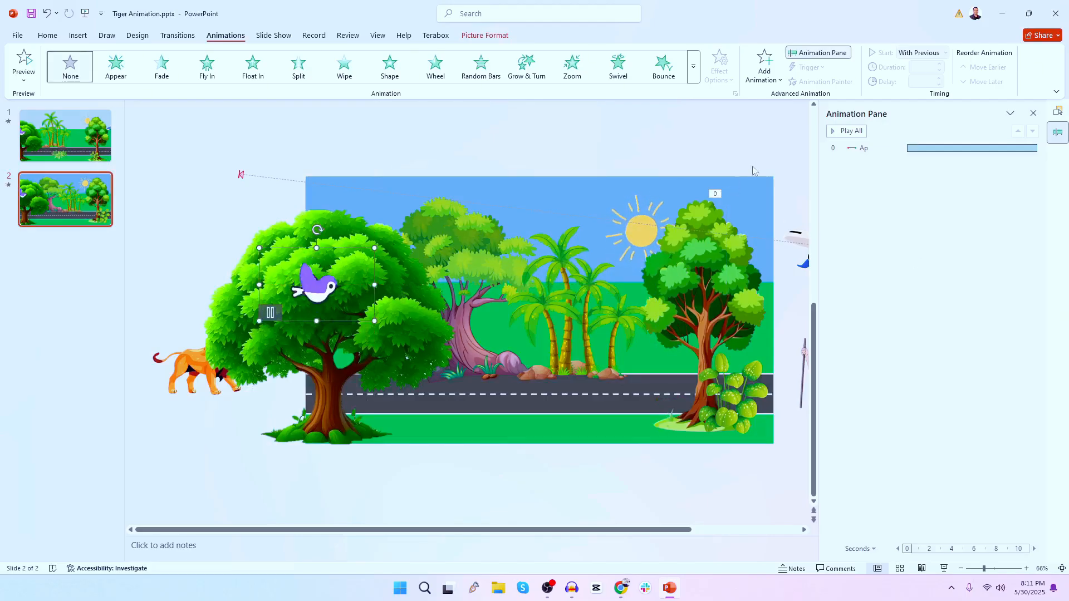
left_click(694, 66)
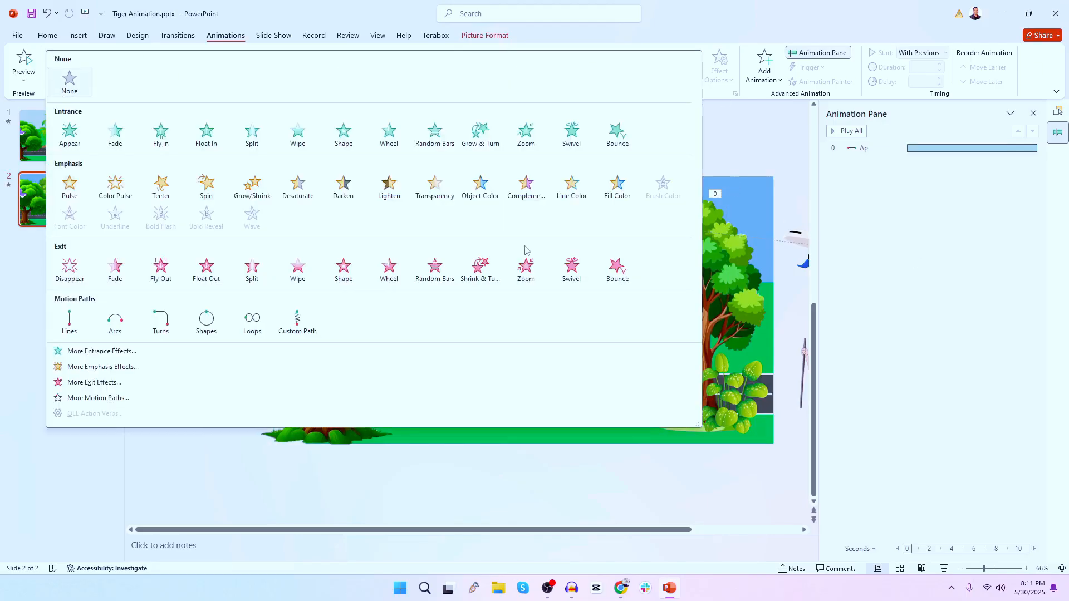
left_click(97, 399)
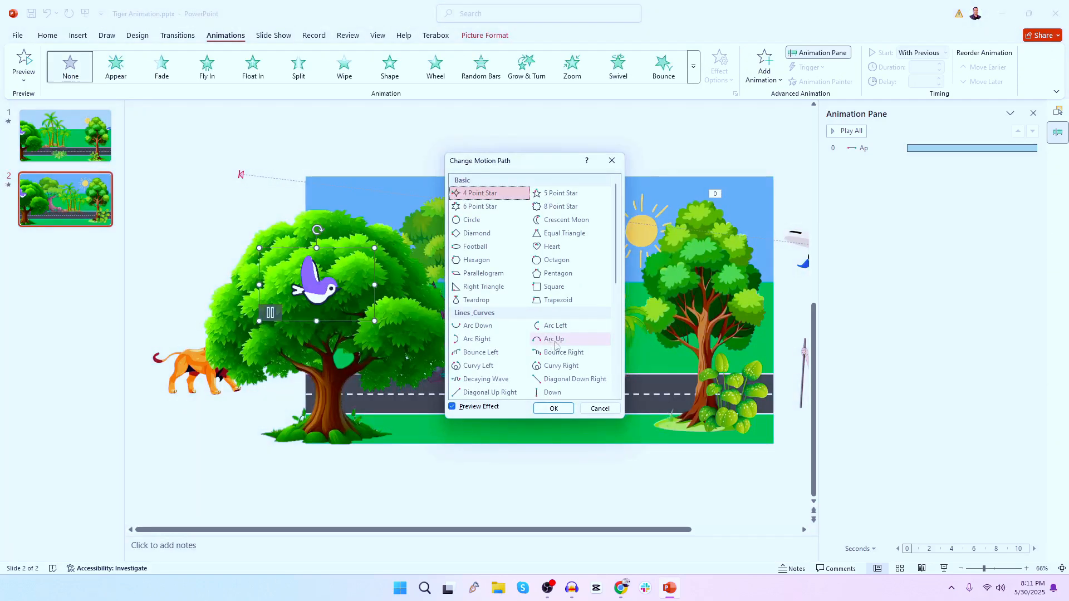
scroll(579, 346, "down", 1)
left_click(551, 379)
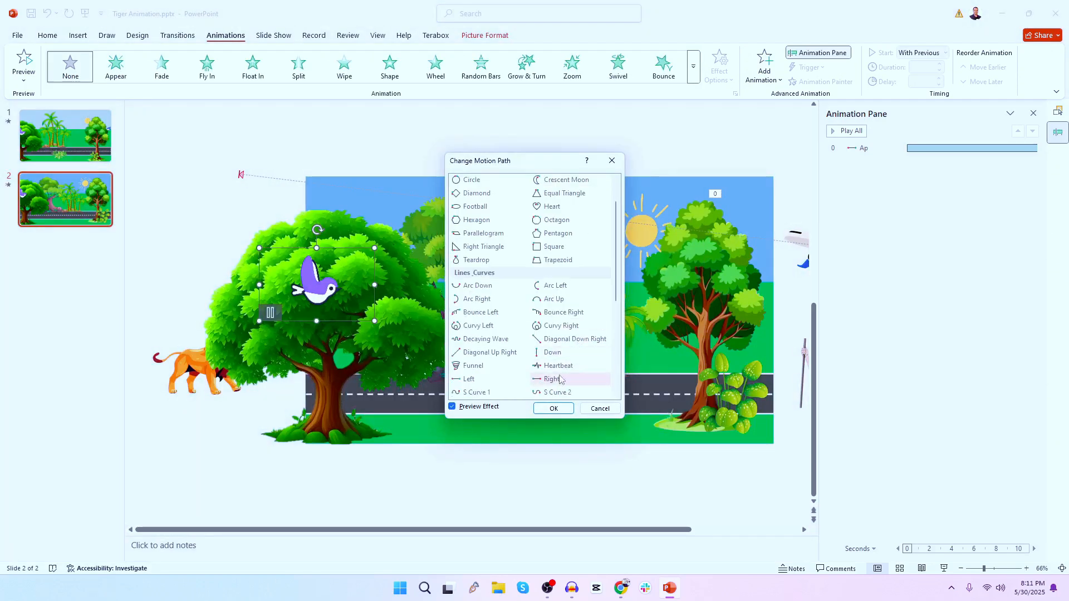
left_click(554, 408)
left_click_drag(435, 291, 802, 251)
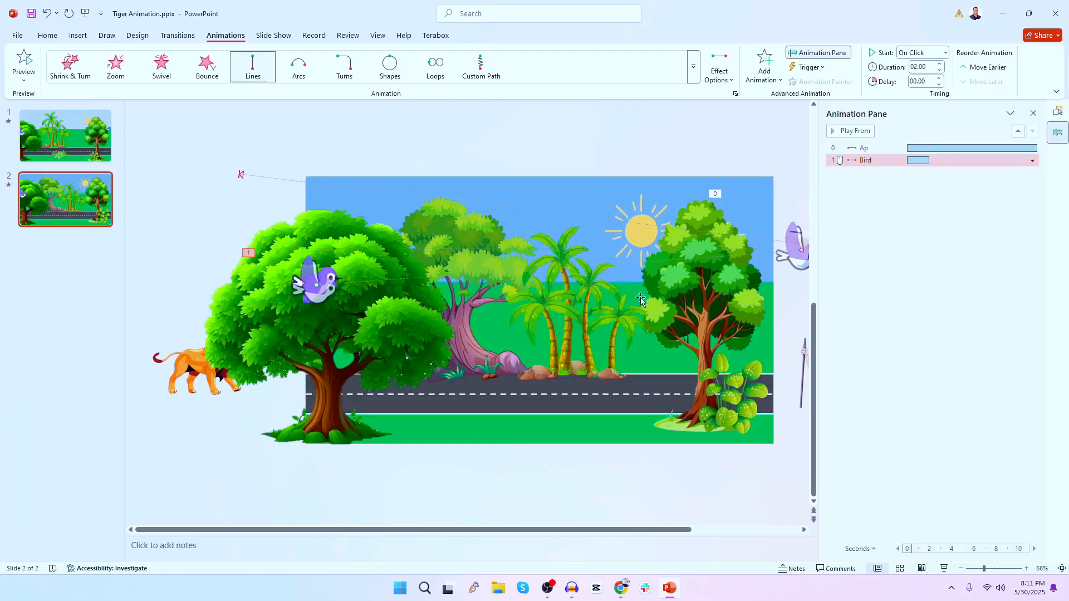
Step: Set the bird's motion path to 0 sec smooth start and smooth end, with a duration of 20 seconds
right_click(882, 161)
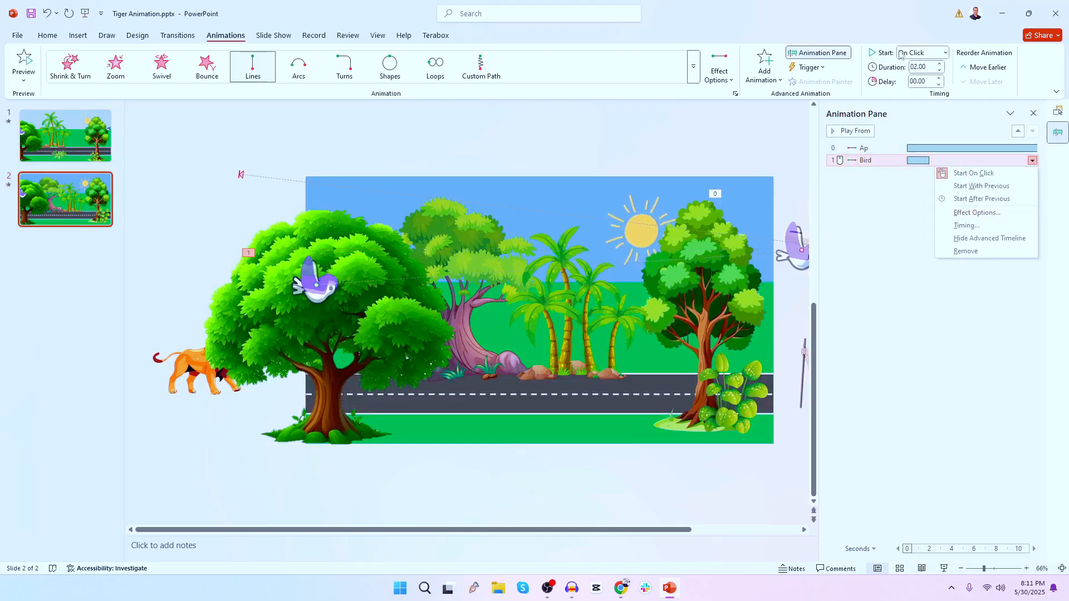
left_click(977, 212)
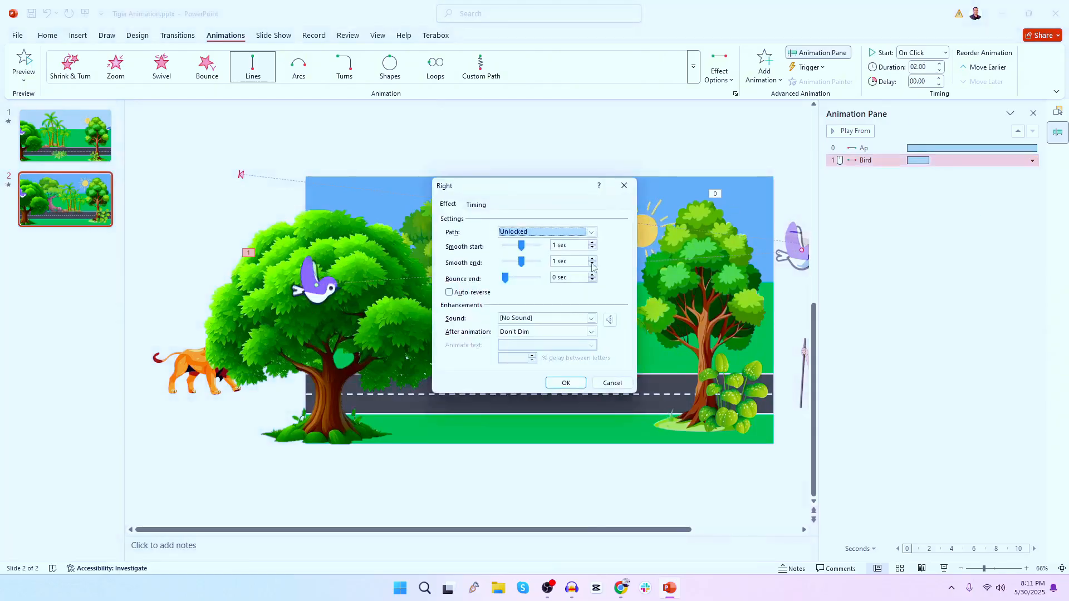
left_click_drag(524, 251, 509, 248)
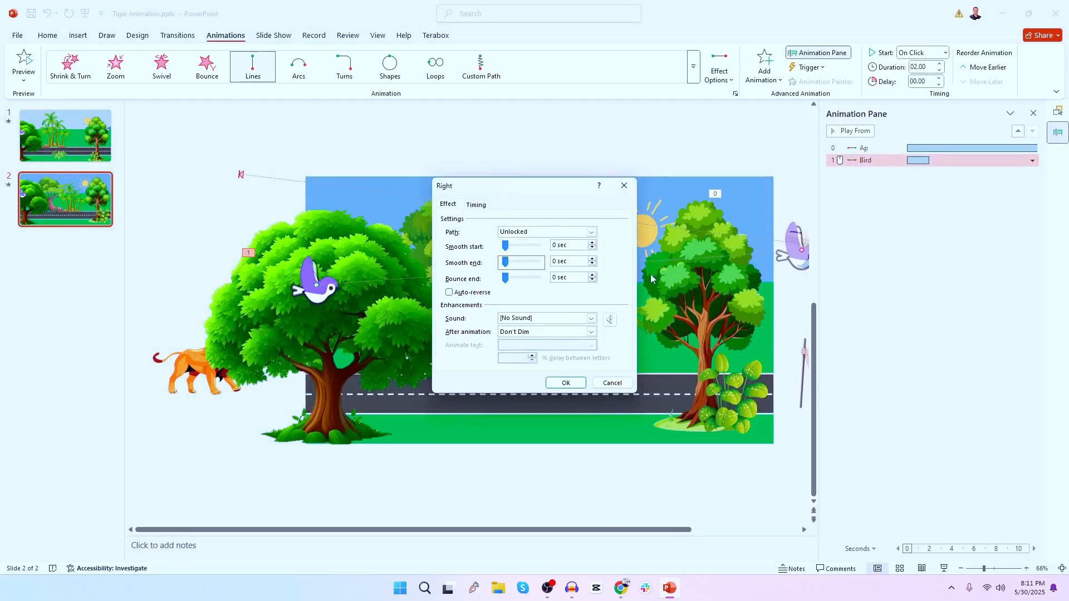
left_click(476, 206)
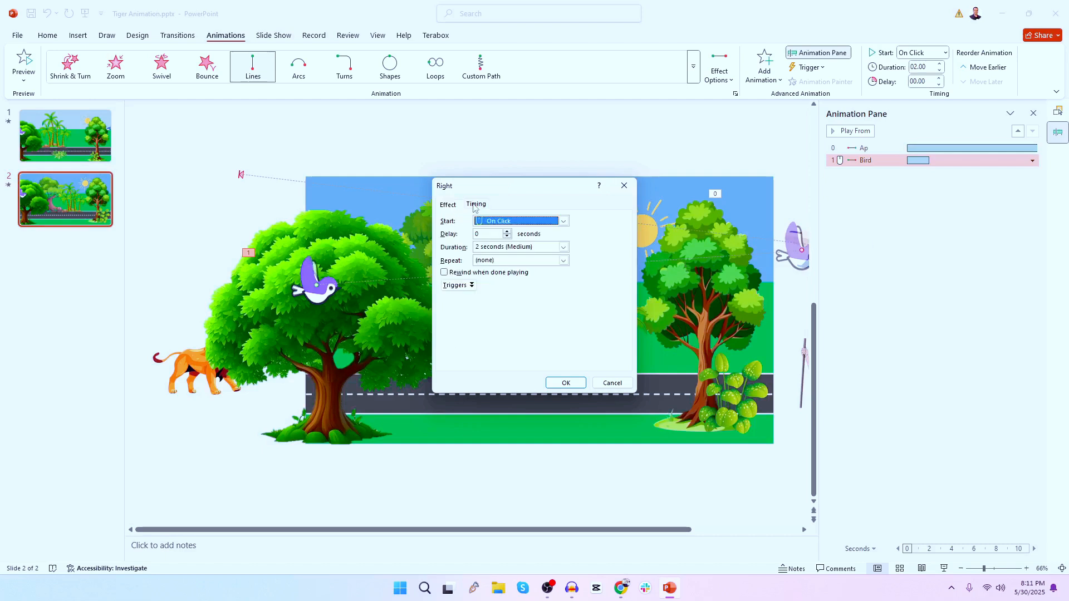
key("Tab")
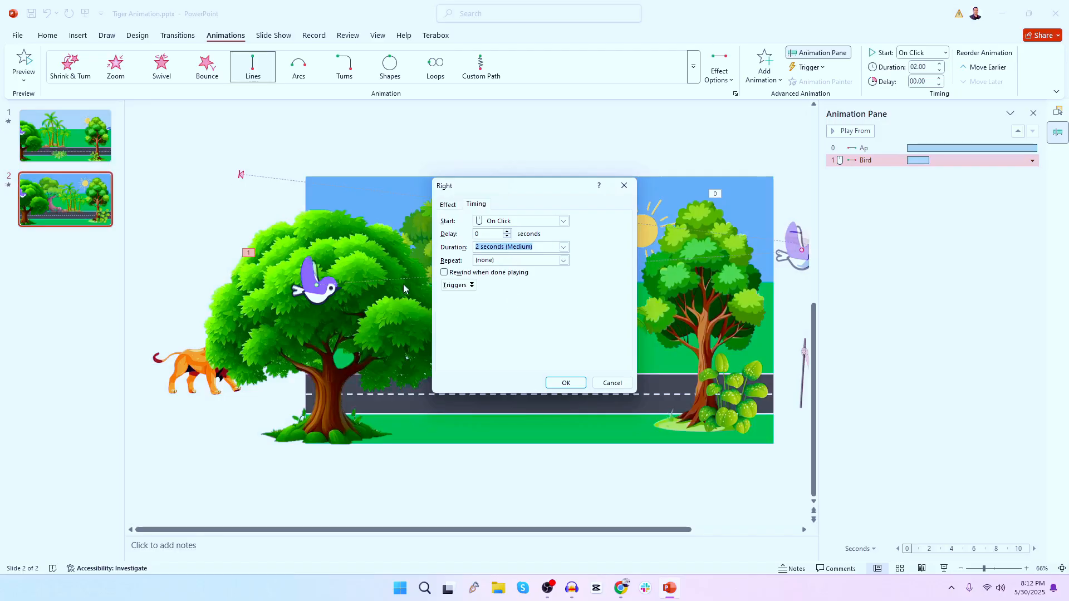
type("20")
key("Return")
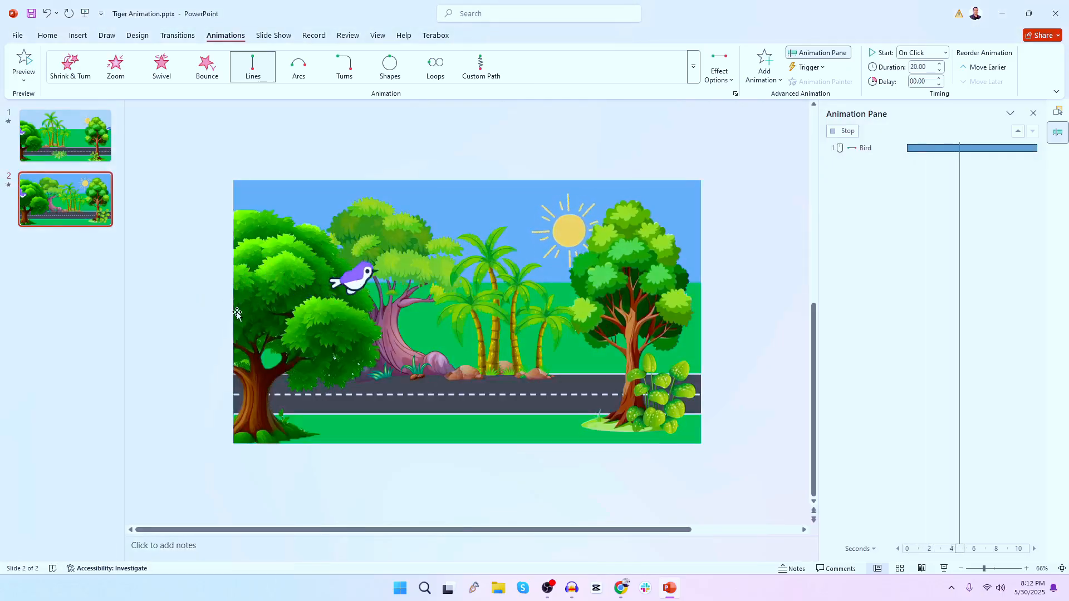
left_click(780, 155)
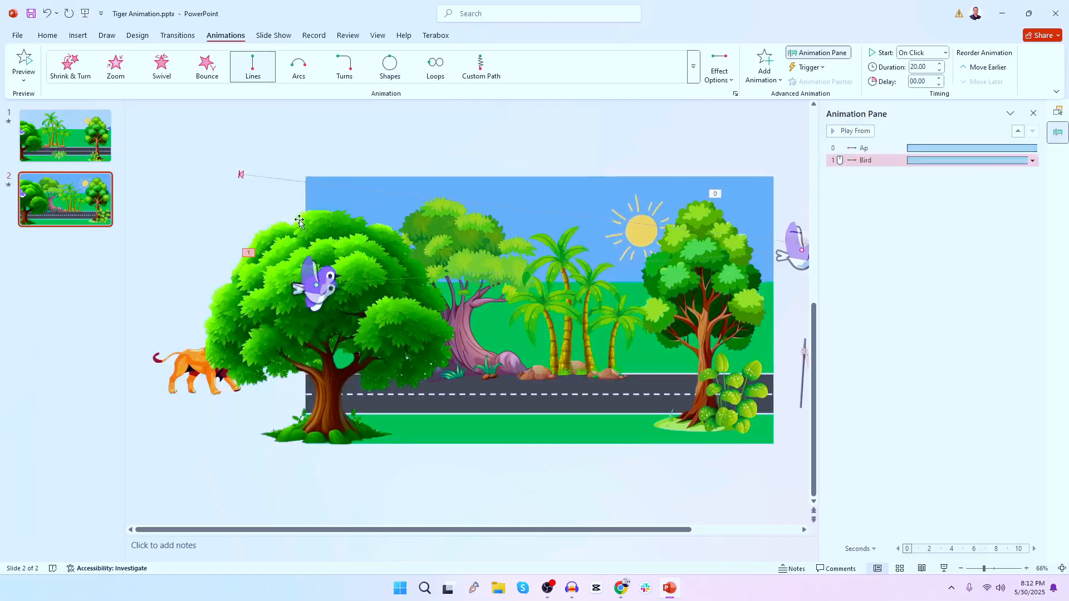
Step: Play the slide show from the current slide to check the animations, and return to editing
left_click(273, 36)
left_click(221, 182)
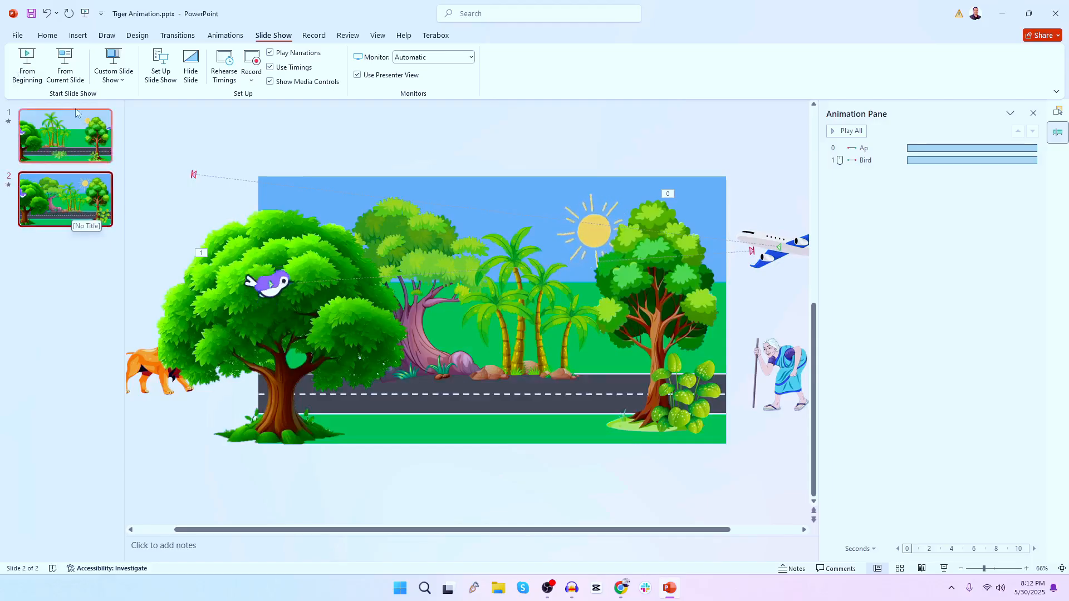
left_click(65, 65)
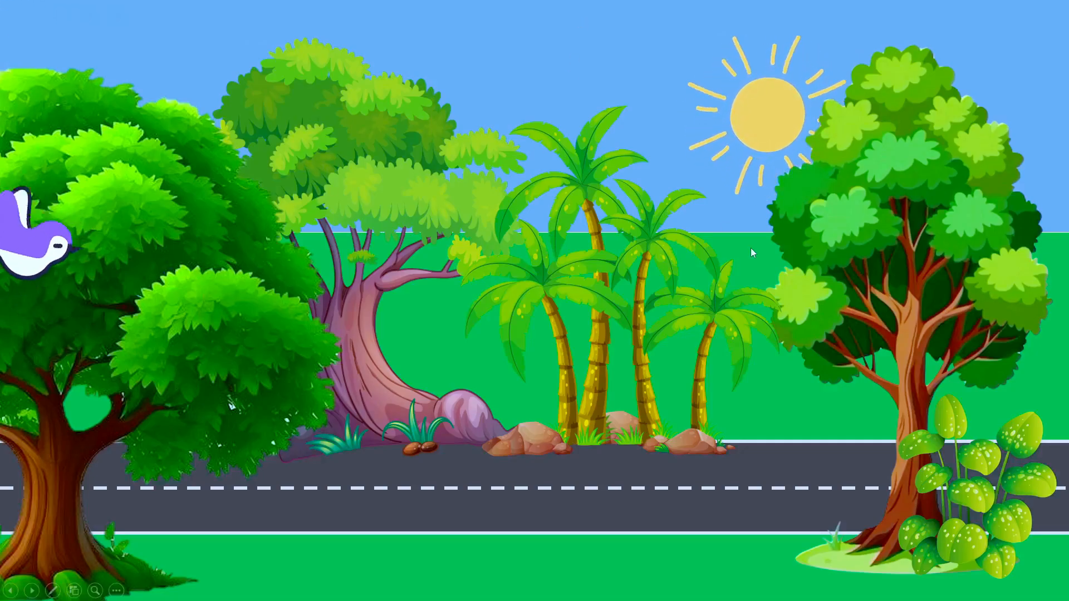
key("Escape")
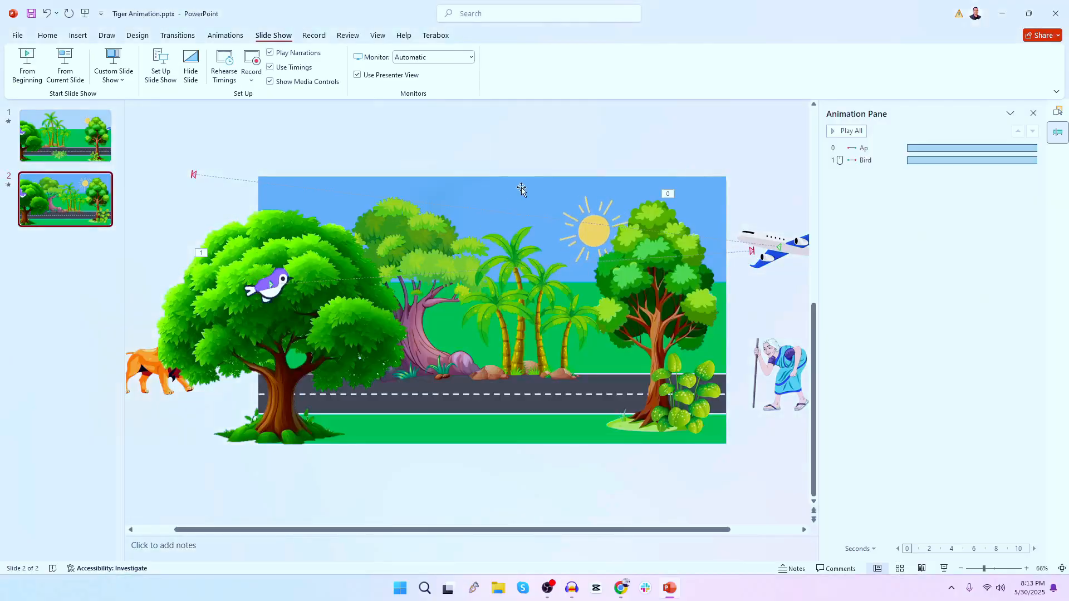
Step: Extend the blue sky rectangle's lower edge slightly downward over the green ground
left_click(413, 179)
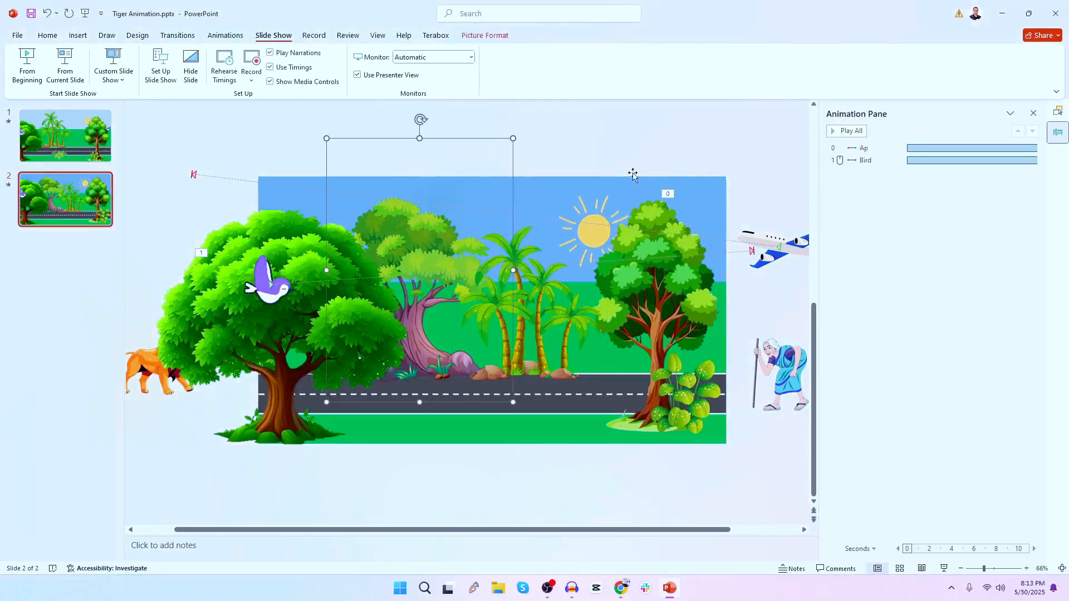
left_click(723, 178)
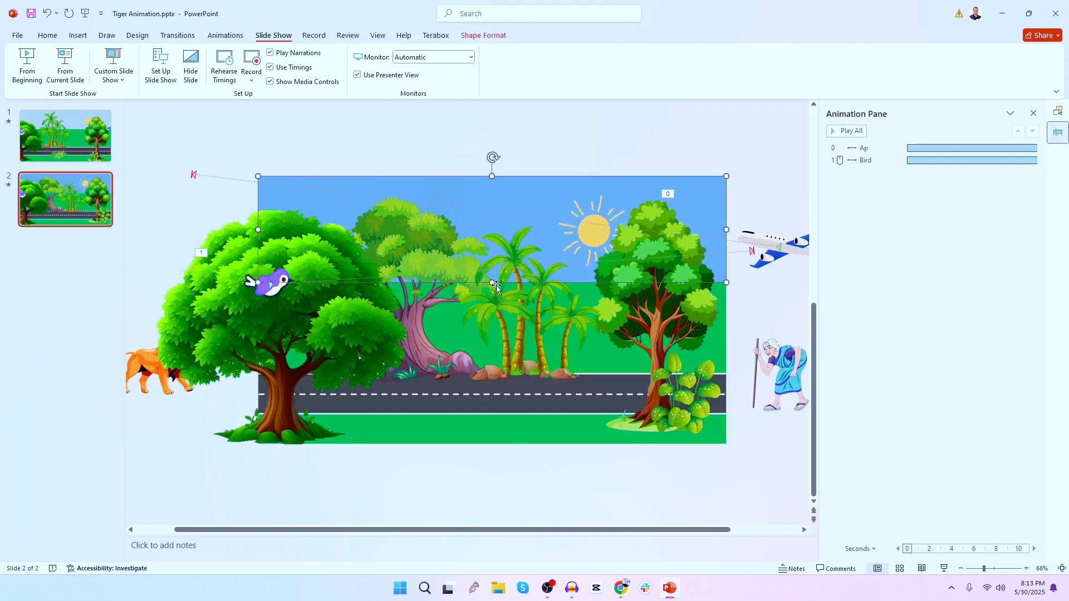
left_click_drag(491, 282, 495, 285)
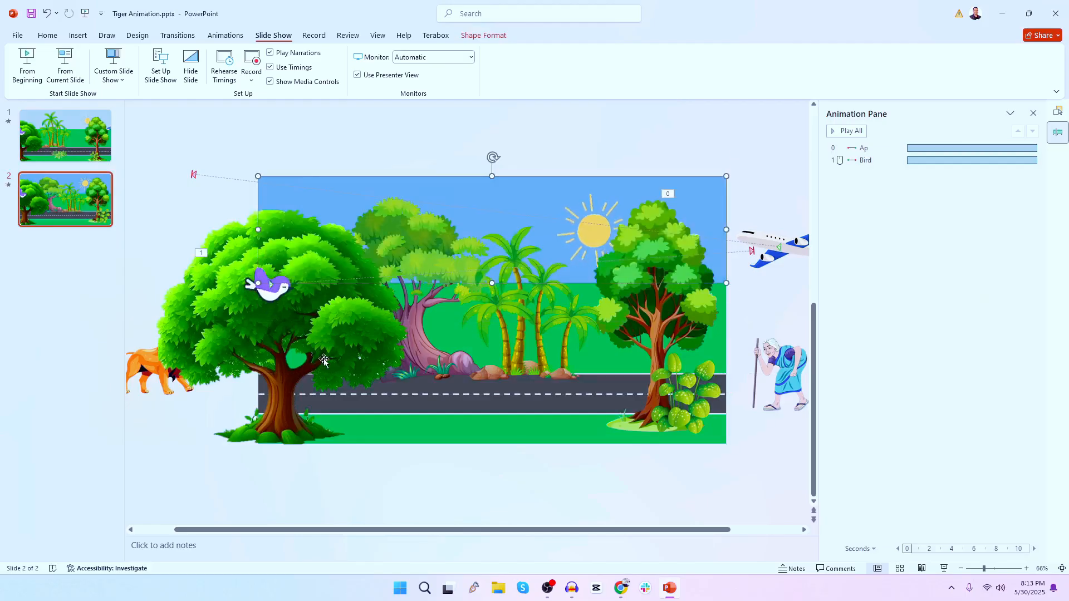
Step: Change the bird's motion path animation to start With Previous
left_click(271, 307)
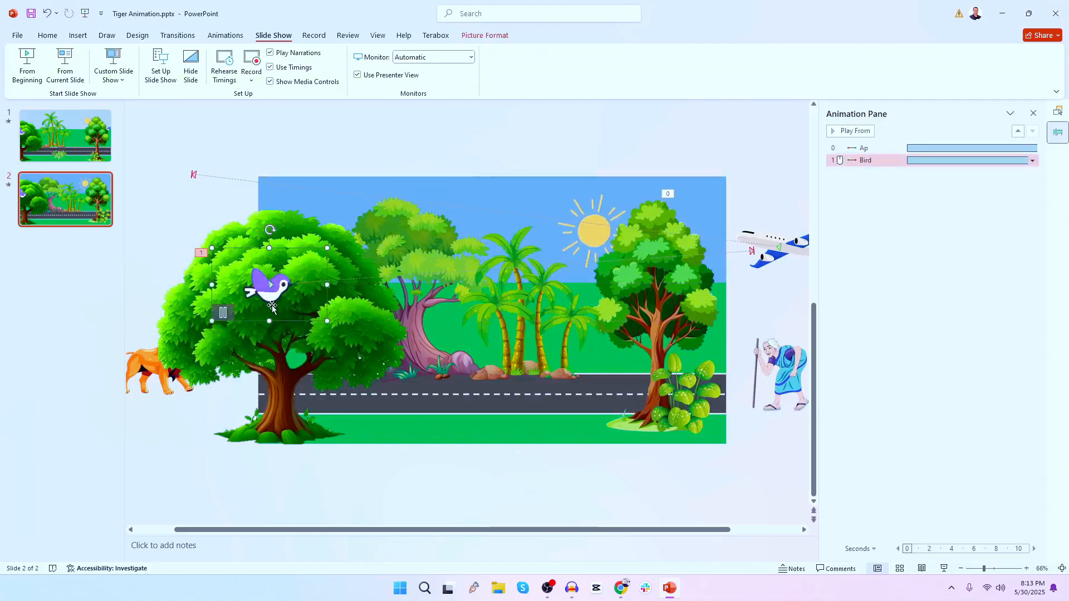
right_click(933, 164)
left_click(960, 210)
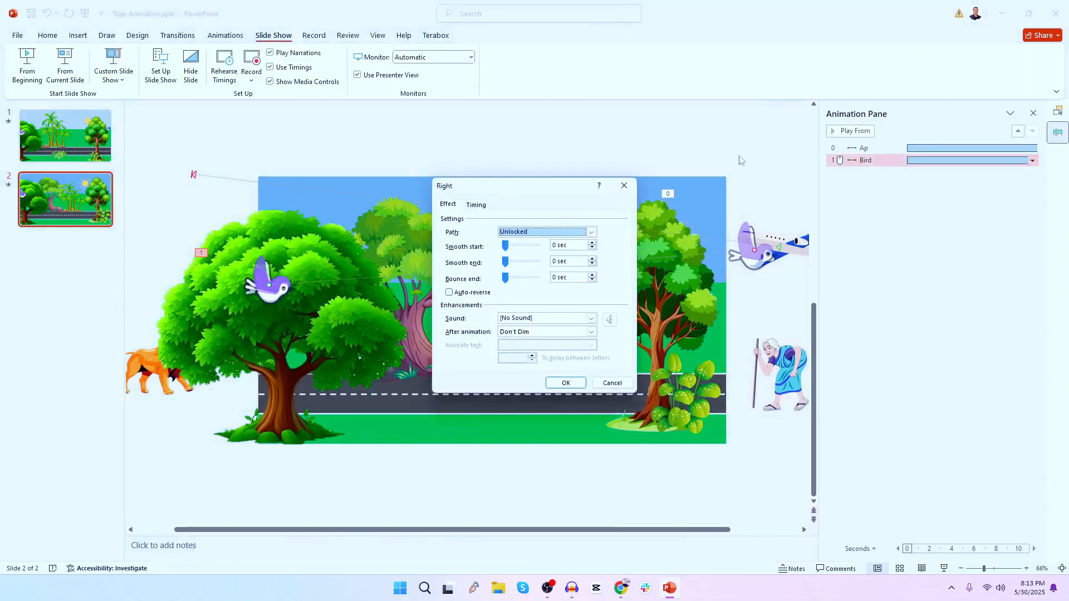
left_click(478, 206)
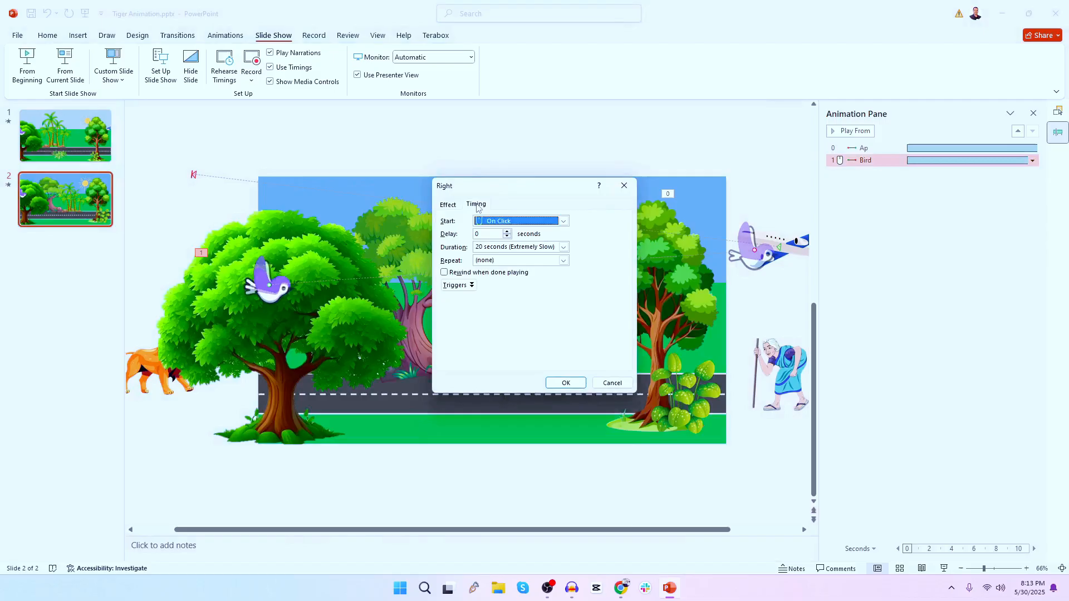
left_click(497, 223)
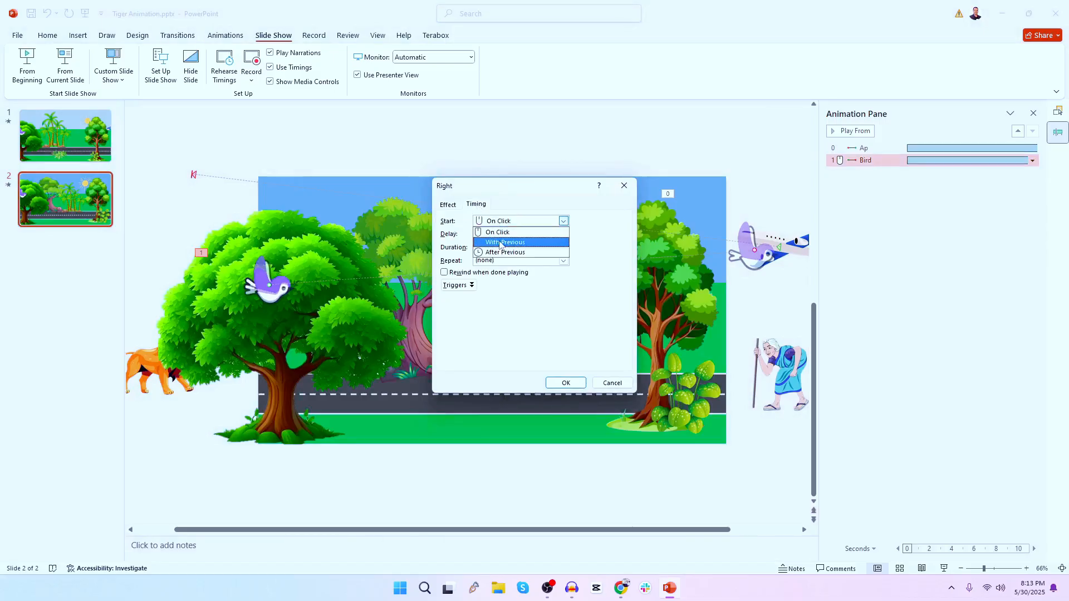
left_click(501, 243)
left_click(565, 383)
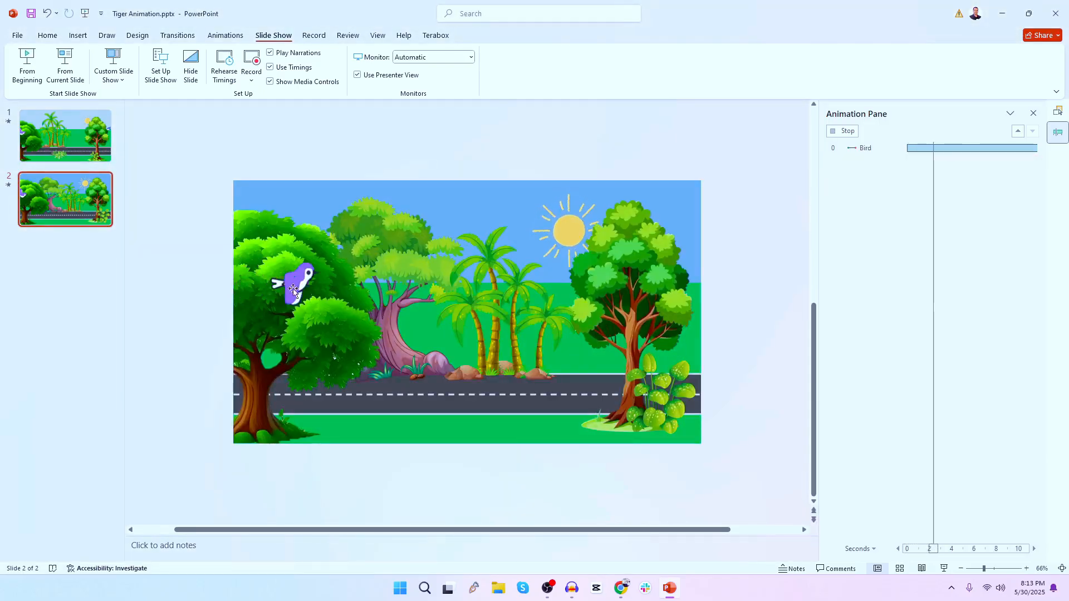
Step: Nudge the twisted-trunk tree up and down until its base rests at the road's upper edge
left_click(388, 215)
left_click(456, 243)
left_click(434, 245)
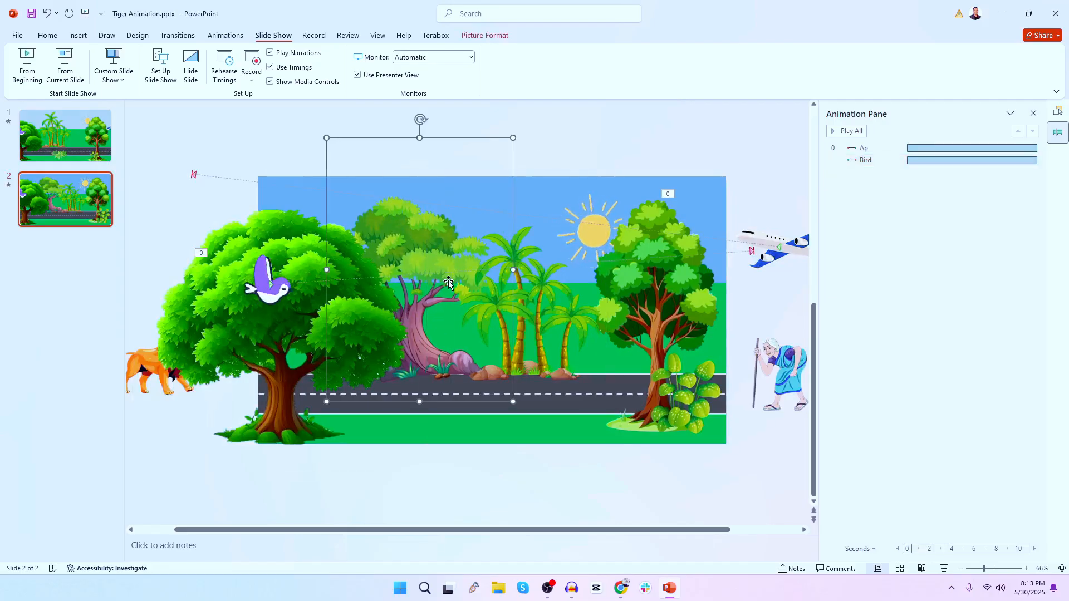
key("Up")
key("Up")
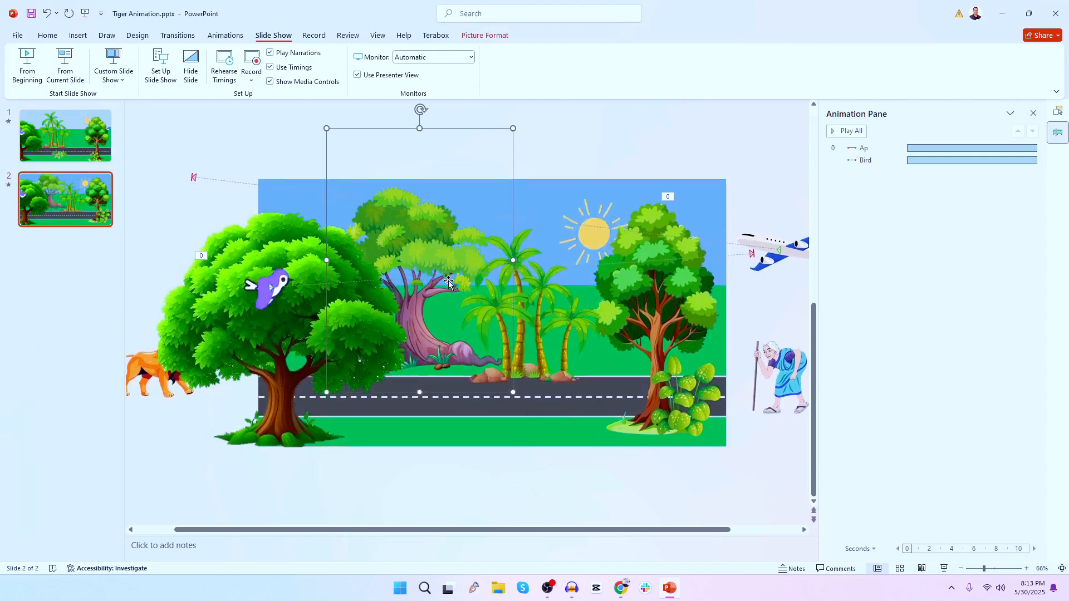
key("Down")
key("Down")
key("Down")
key("Down")
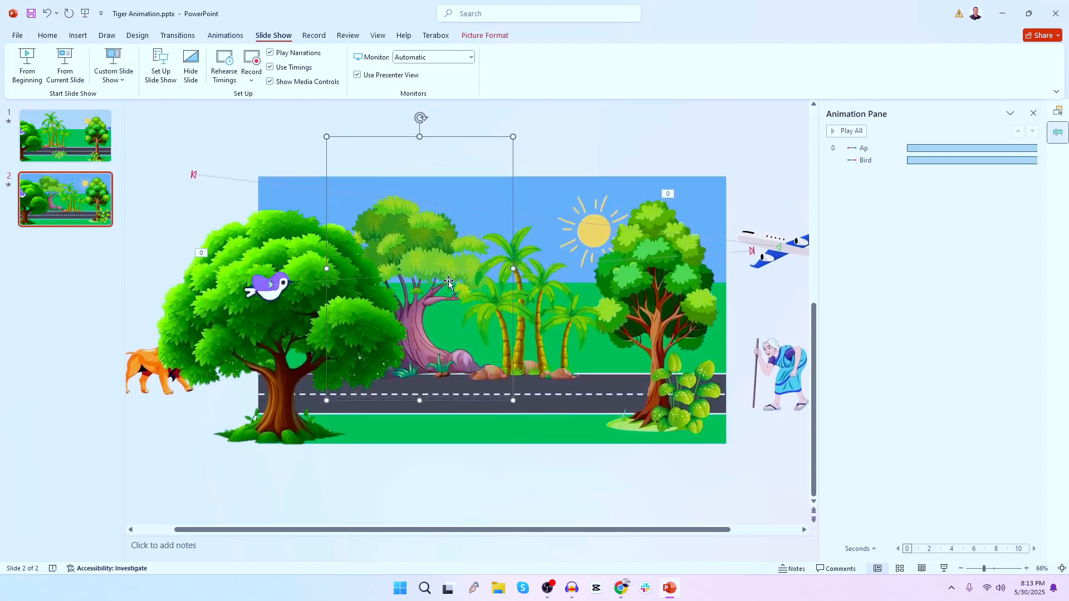
key("Down")
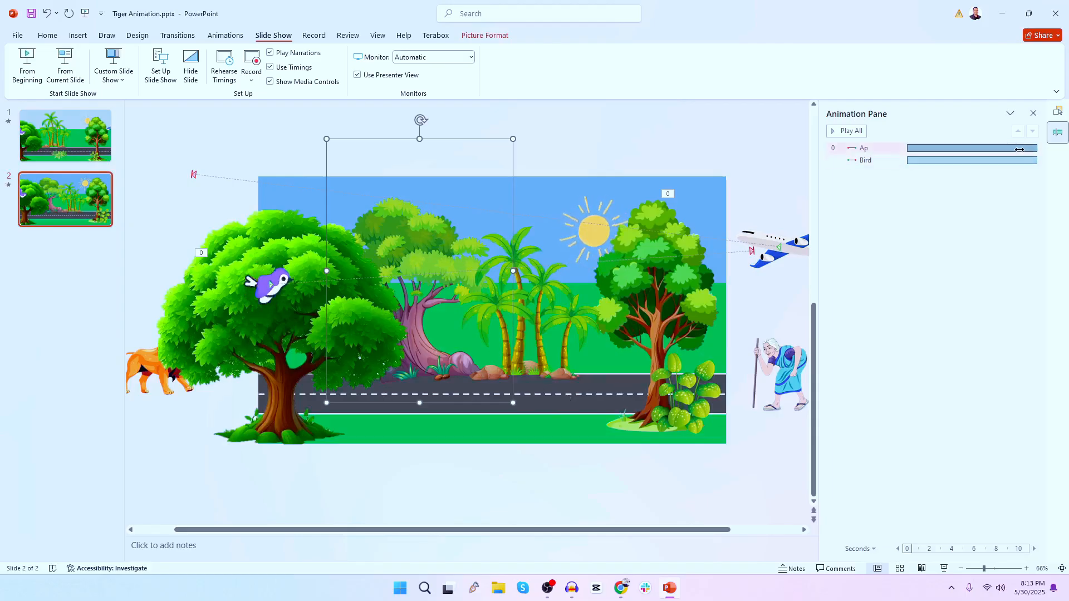
Step: Reorder the objects so Tree middle lies just behind Rectangle 2 and Rectangle 7 is at the very back, and select Coconut Trees
left_click(1058, 110)
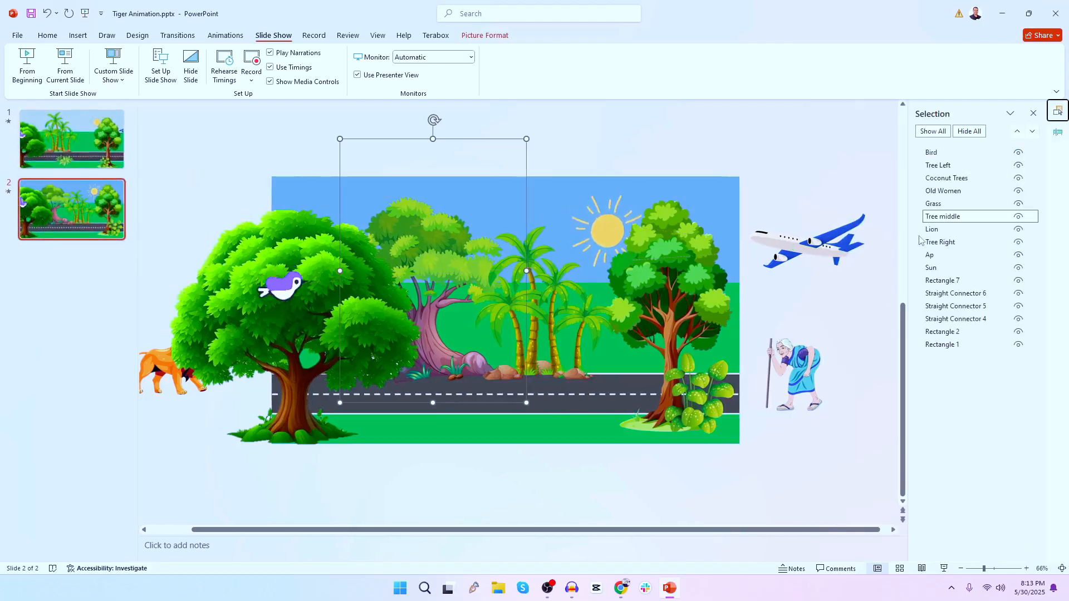
left_click_drag(947, 218, 941, 337)
left_click(542, 256)
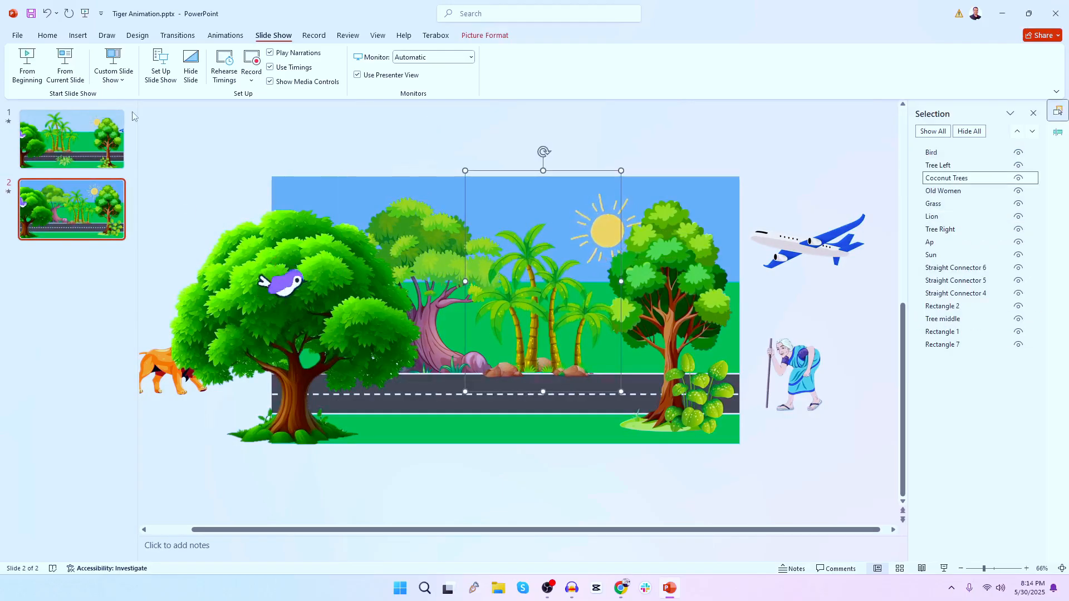
Step: Play the slide show from slide 2 to review the airplane and bird animations, and clear the object selection
left_click(76, 72)
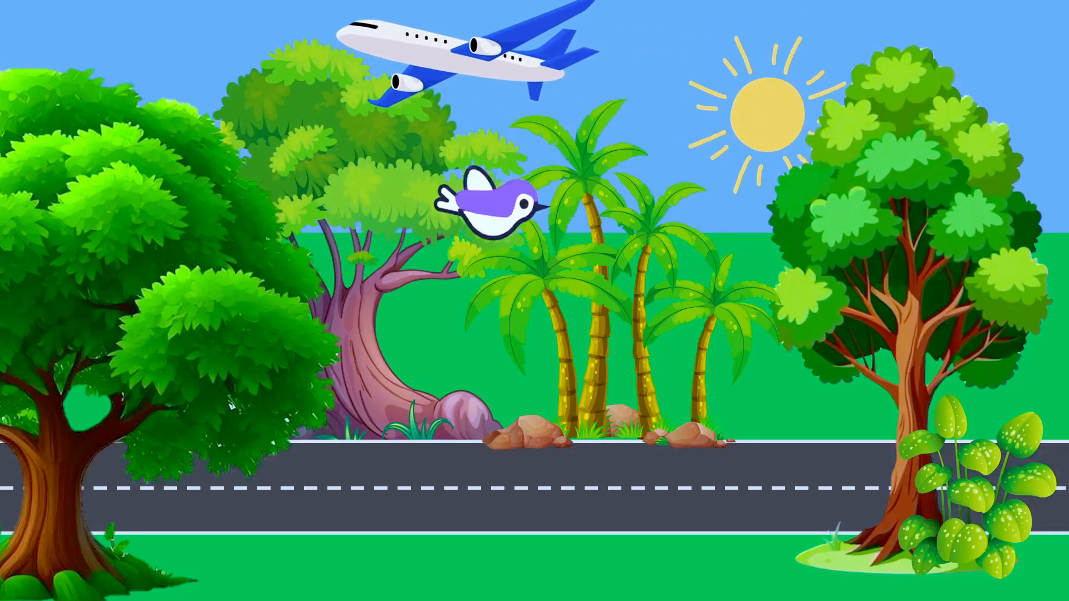
key("Escape")
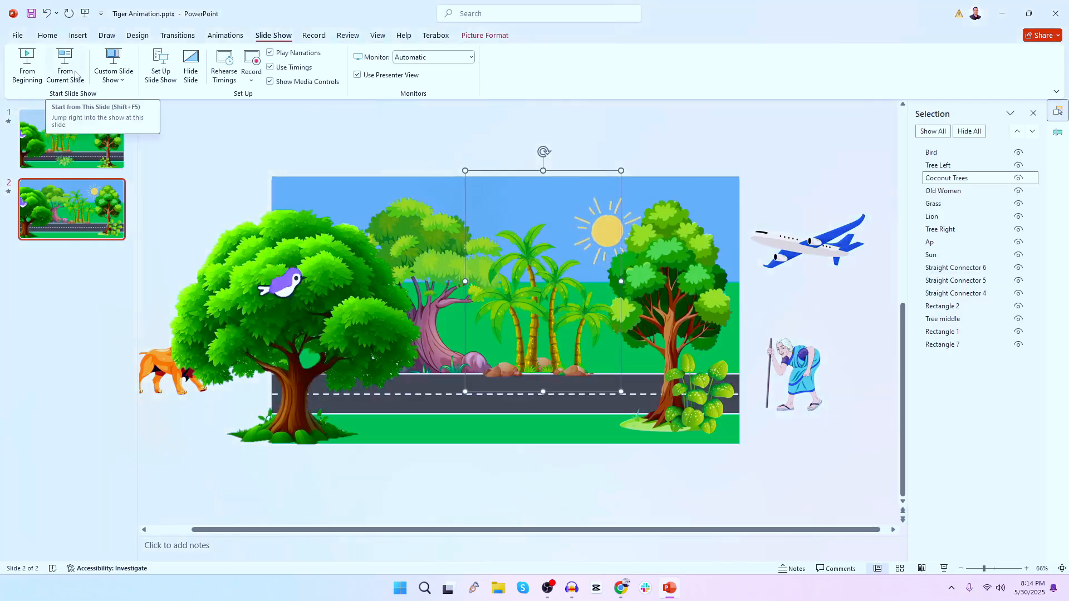
left_click(253, 133)
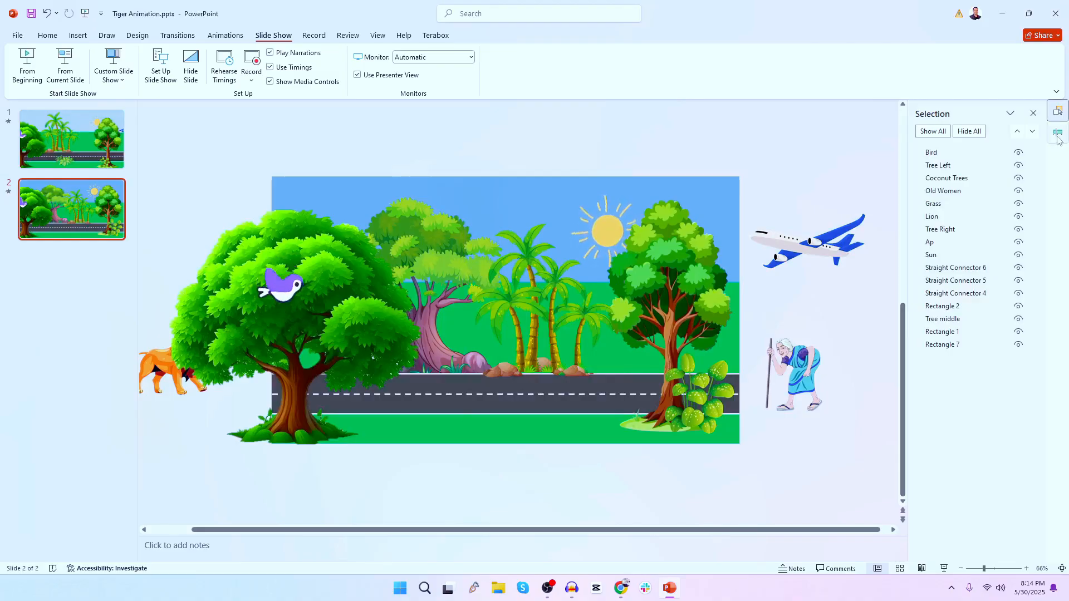
Step: Give the old woman a Left motion path and extend its end point to the rocks at the foot of the coconut trees
left_click(1058, 133)
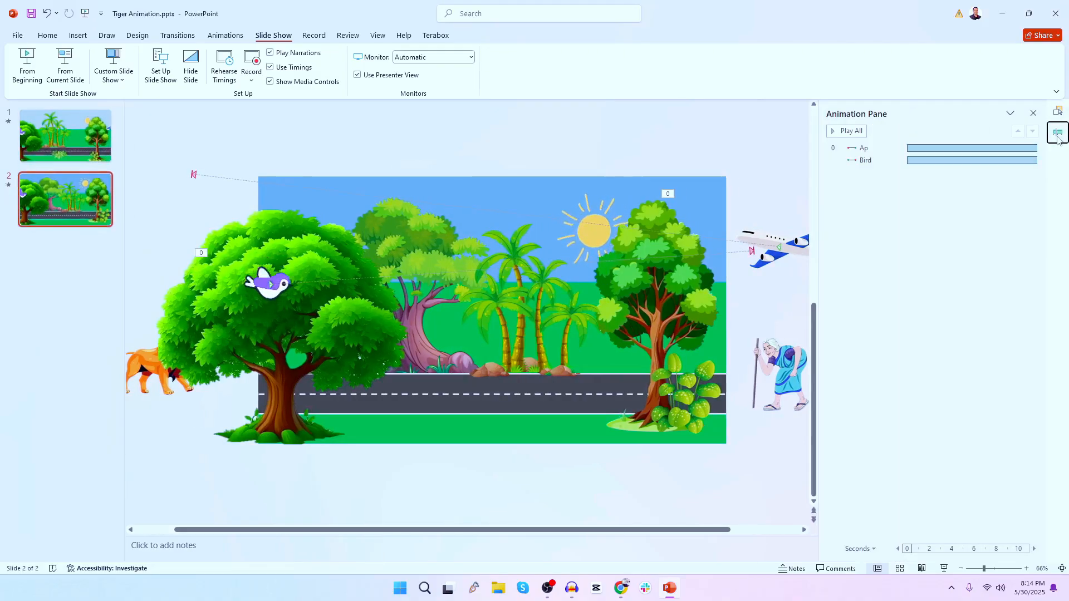
left_click(791, 373)
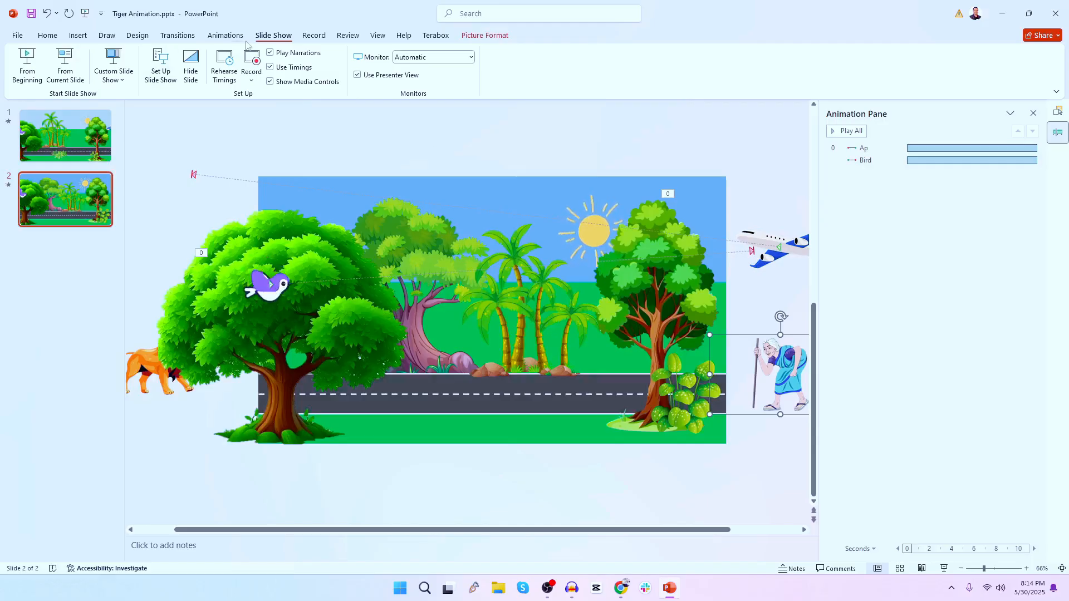
left_click(225, 36)
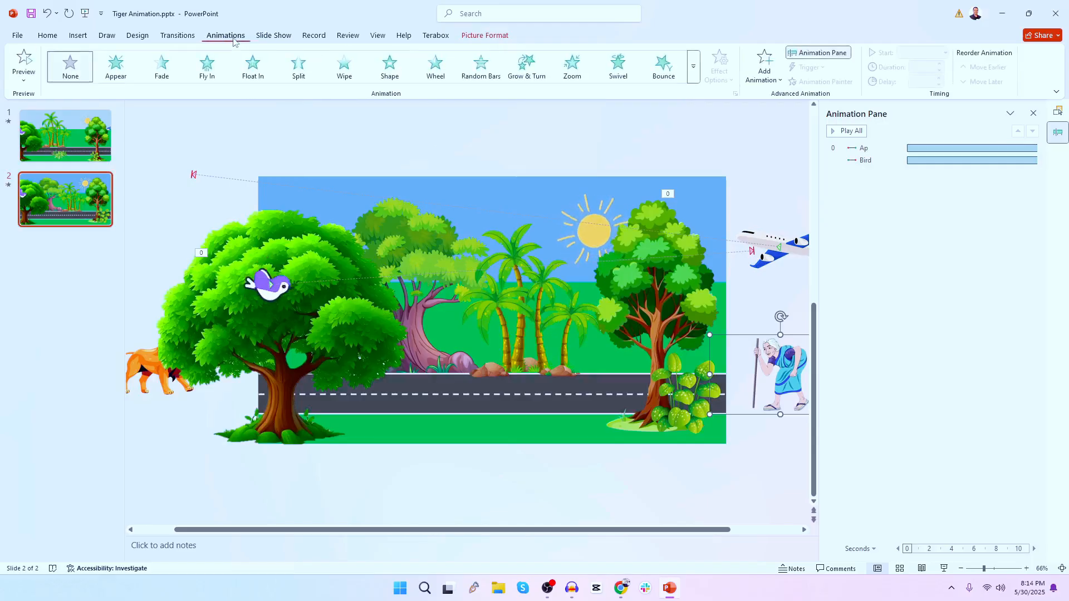
left_click(694, 67)
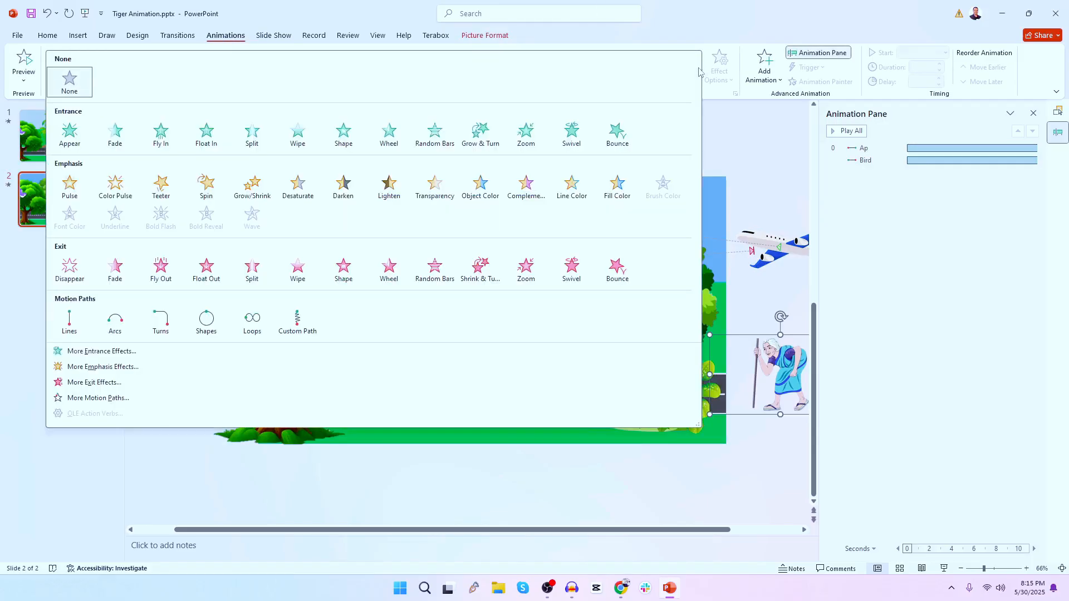
left_click(98, 398)
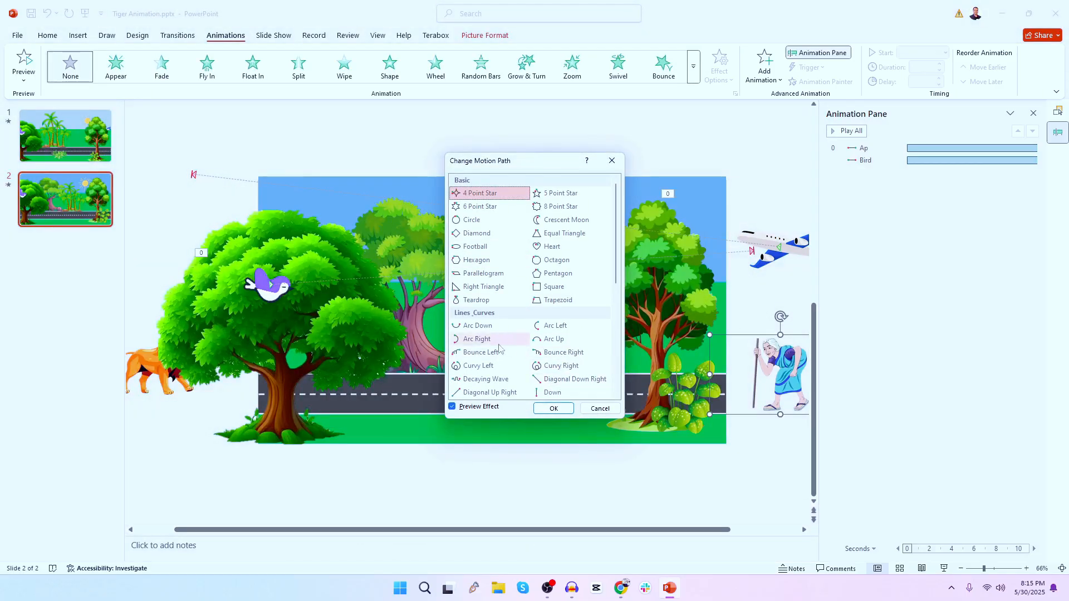
scroll(499, 348, "down", 1)
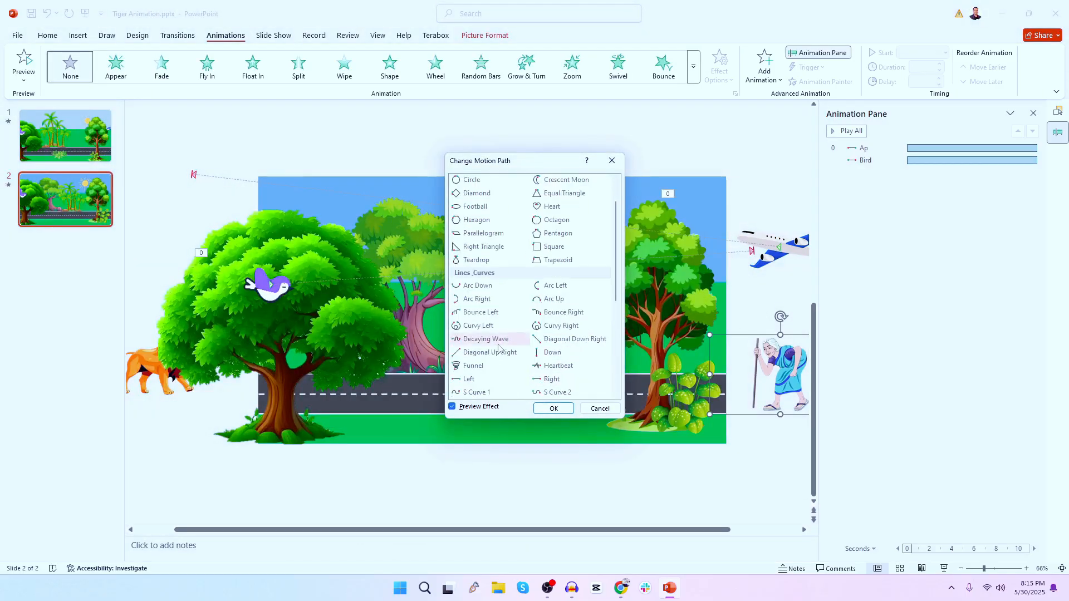
left_click(490, 380)
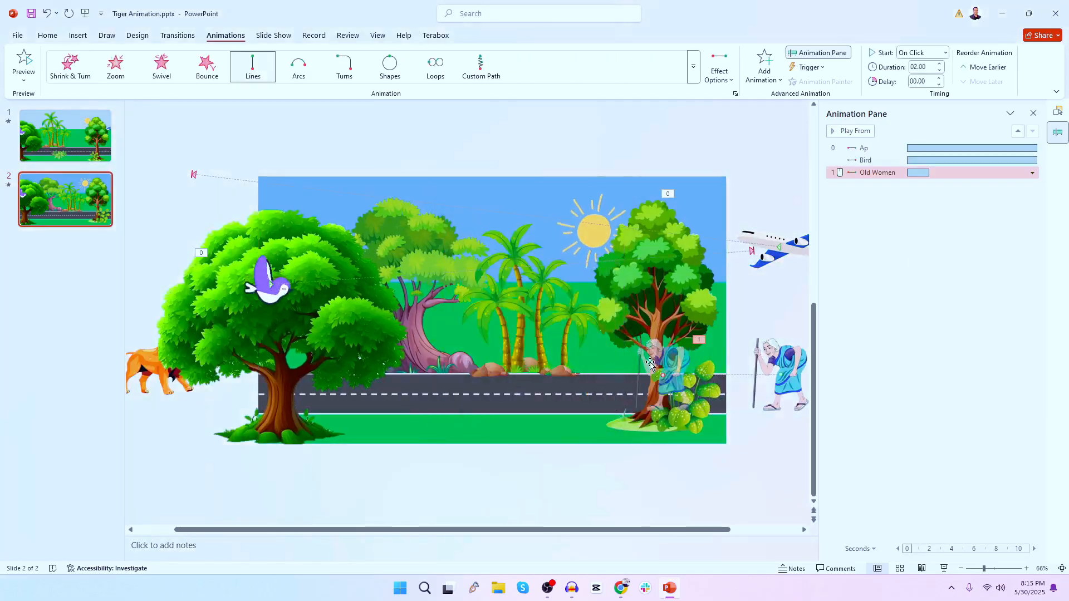
left_click_drag(663, 377, 485, 371)
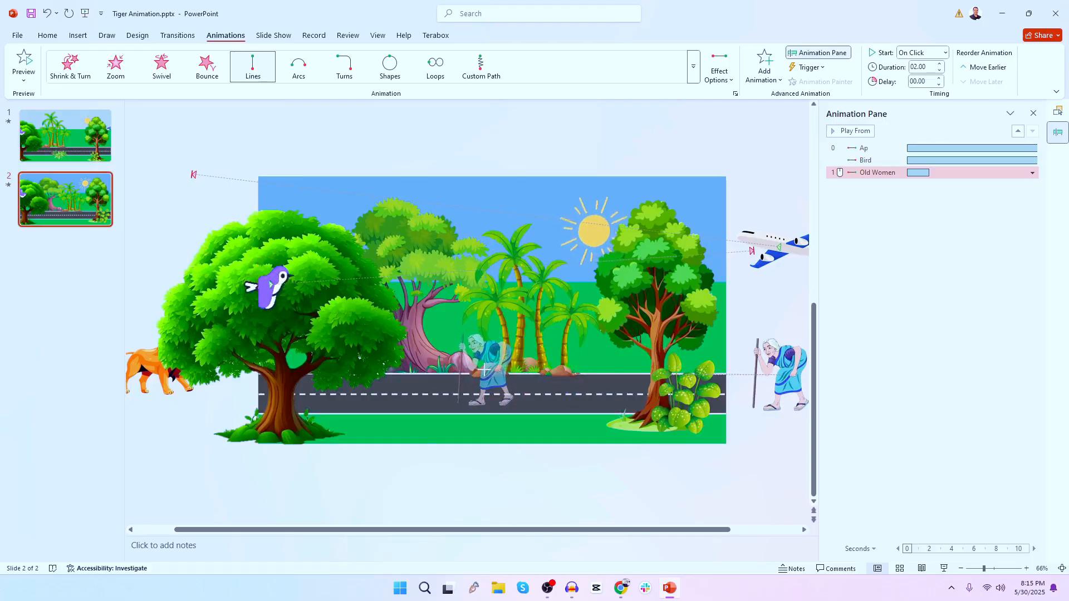
left_click_drag(484, 370, 484, 370)
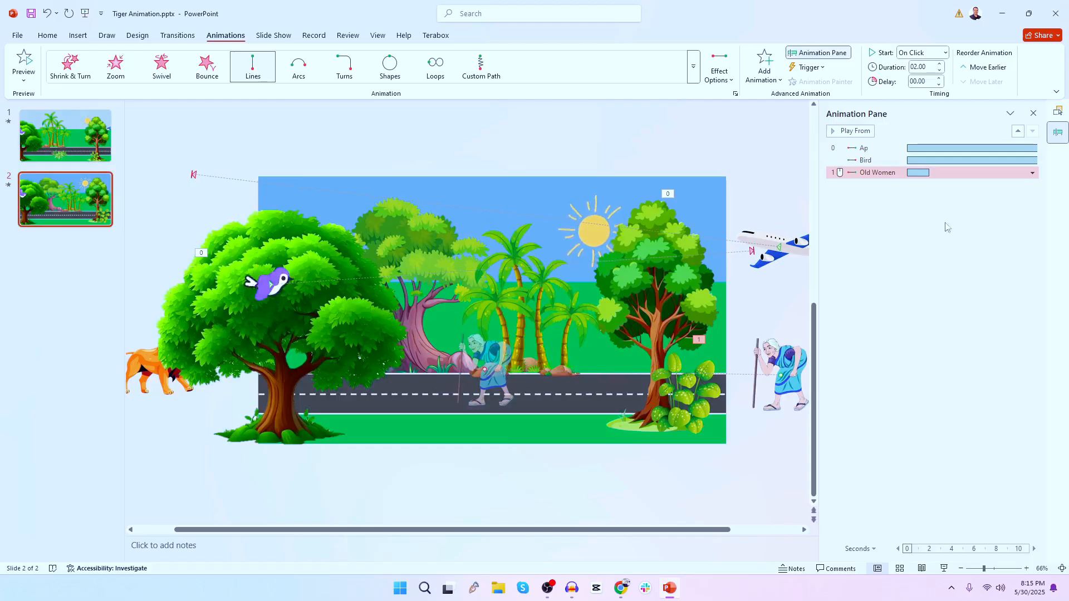
Step: Set the old woman's motion path to a smooth start of 0 sec and a smooth end of 0.34 sec
right_click(914, 173)
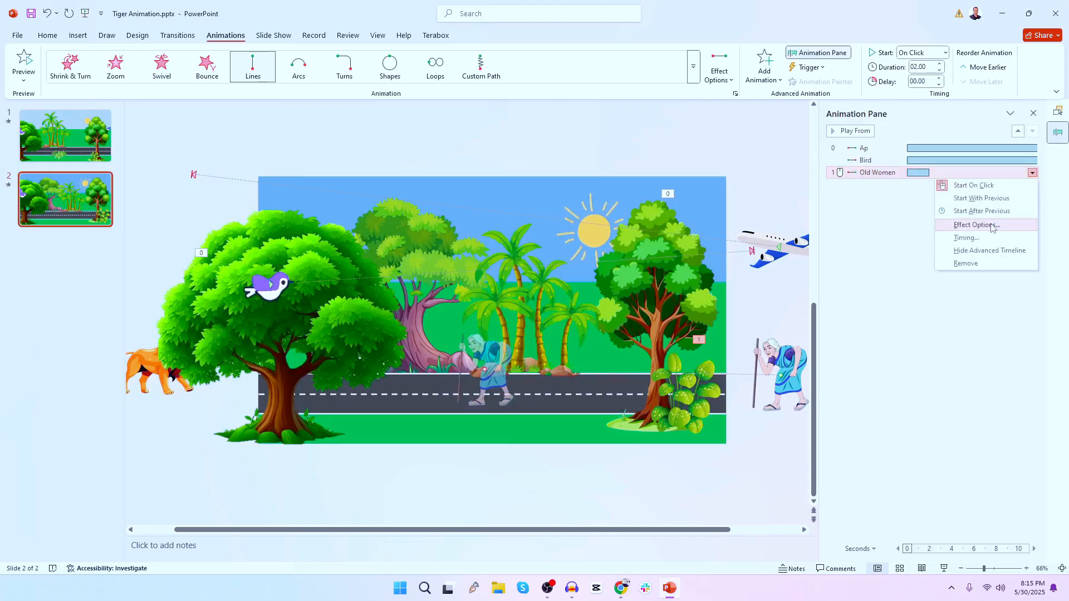
left_click(995, 226)
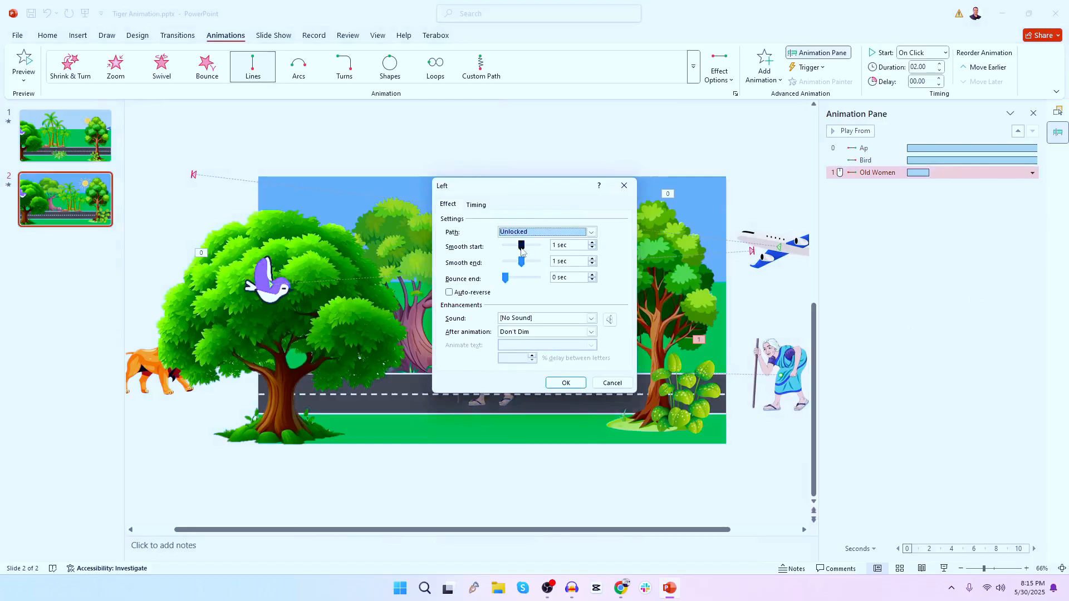
left_click_drag(523, 251, 482, 251)
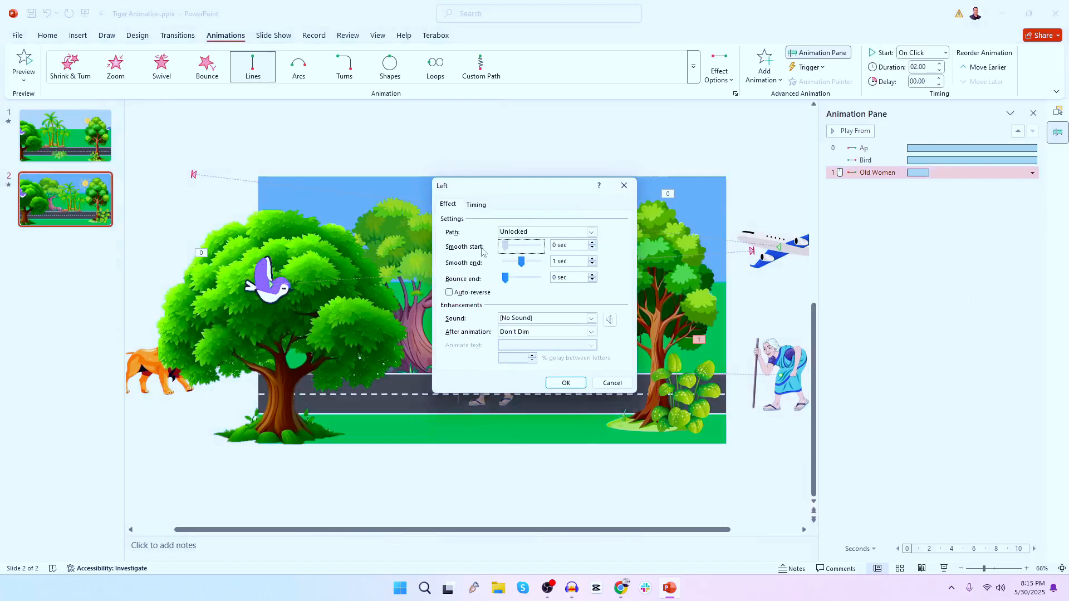
left_click(520, 265)
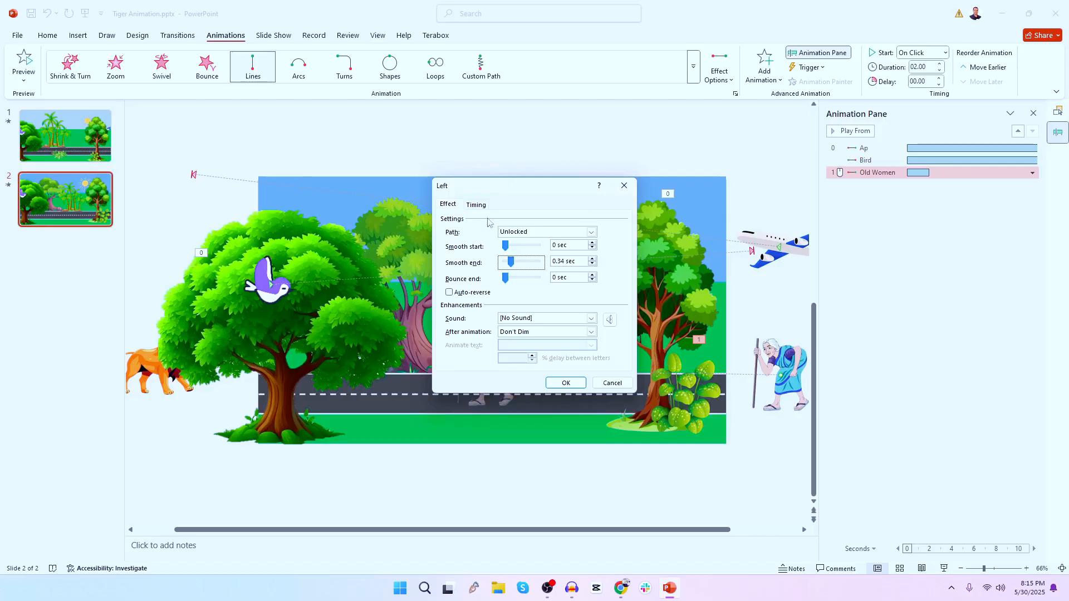
Step: Set the old woman's motion path to start With Previous, with a 1-second delay and a 5-second duration
left_click(475, 206)
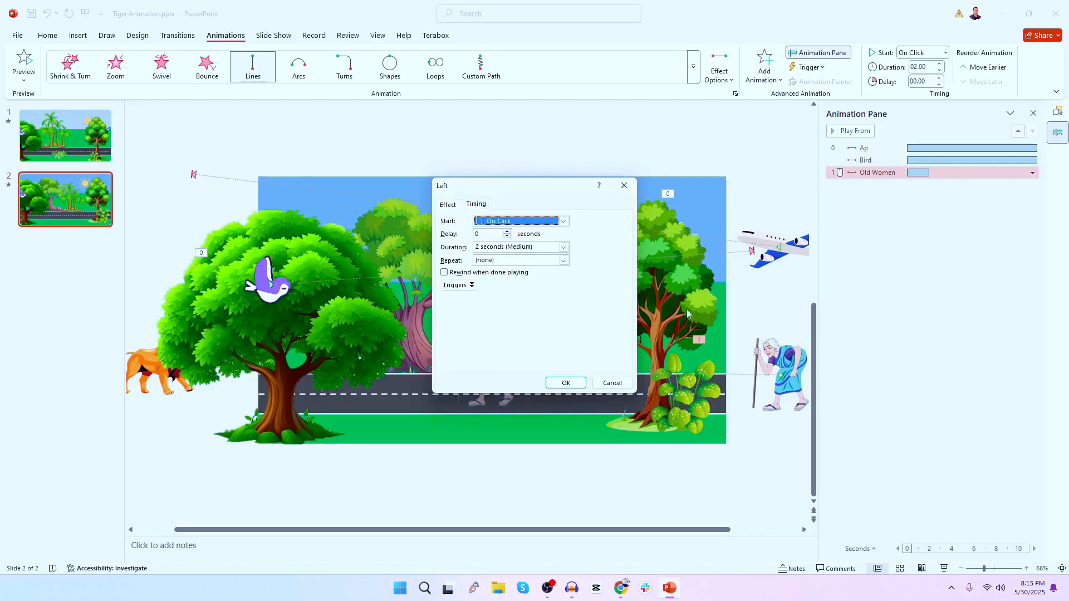
left_click(500, 223)
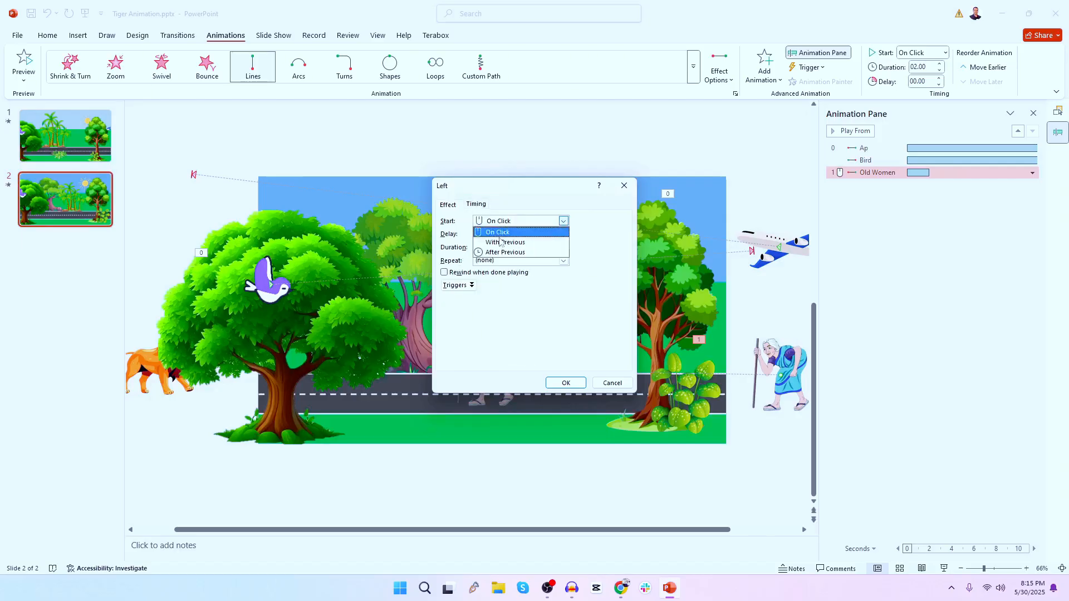
left_click(501, 239)
left_click(488, 234)
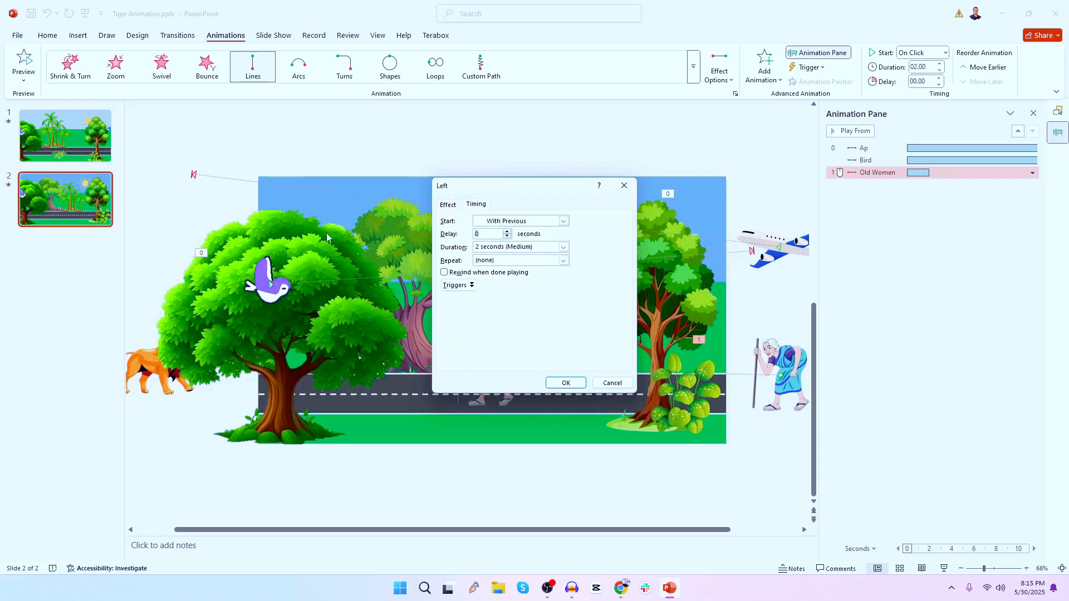
key("BackSpace")
type("1")
key("Tab")
type("5")
left_click(568, 383)
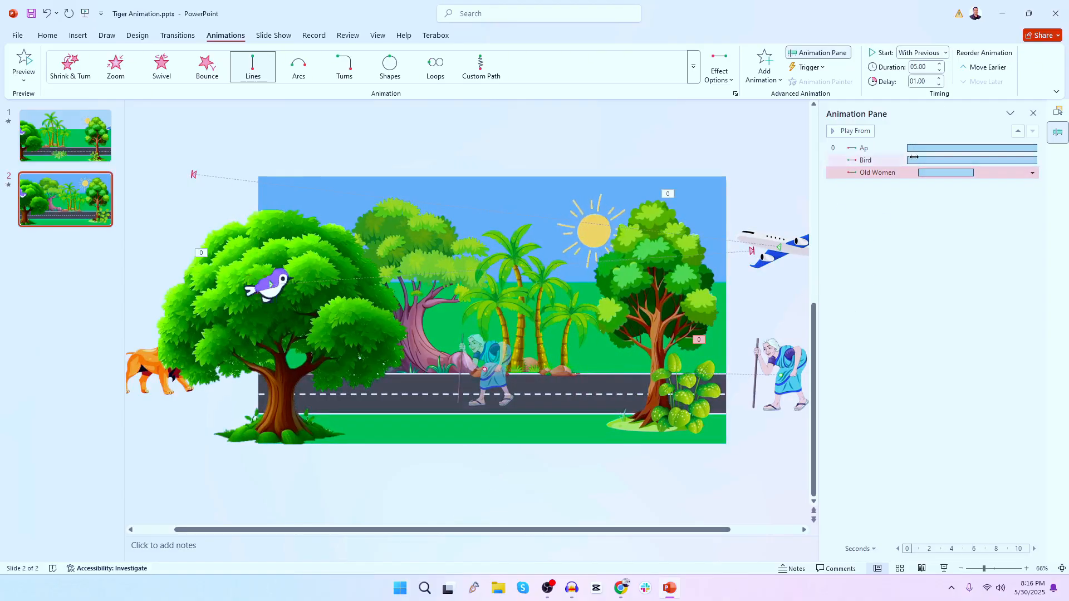
Step: Reorder Old Women to lie just behind Sun and in front of Straight Connector 6, and preview the slide show
left_click(1057, 110)
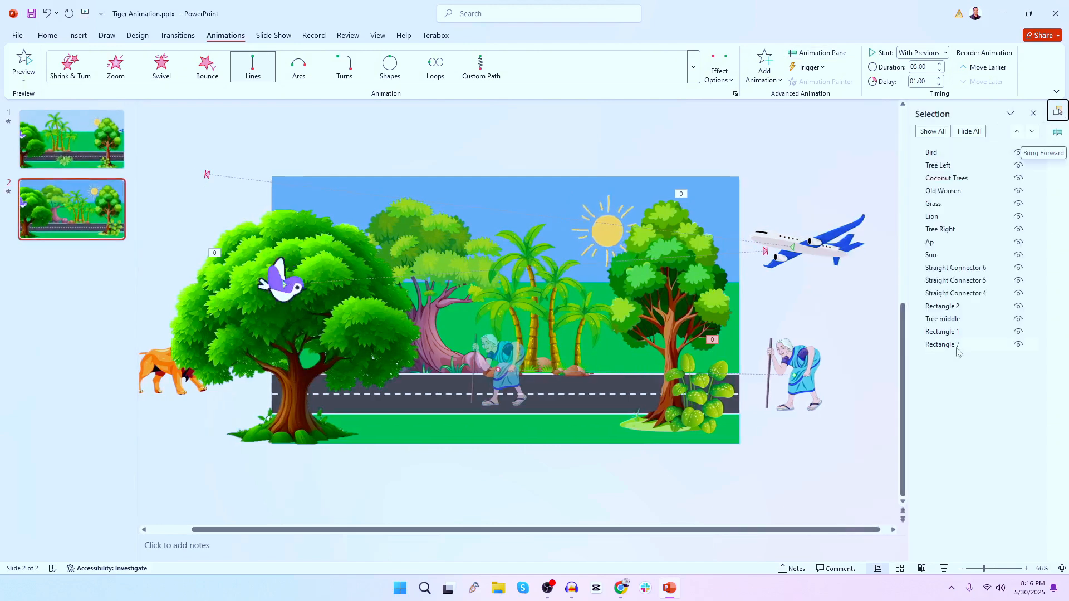
left_click(955, 191)
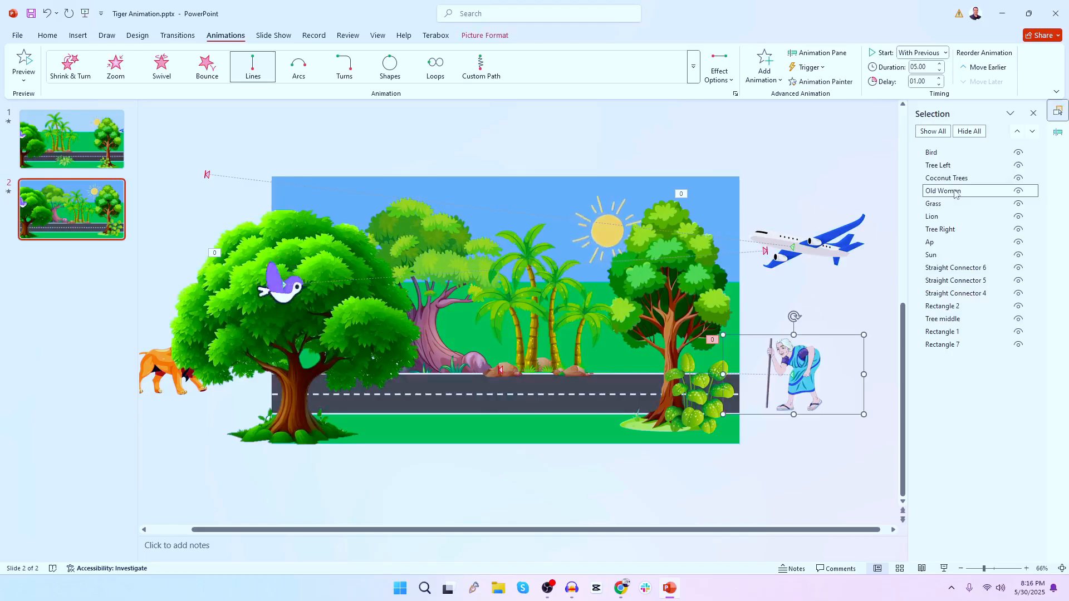
left_click_drag(956, 192, 947, 261)
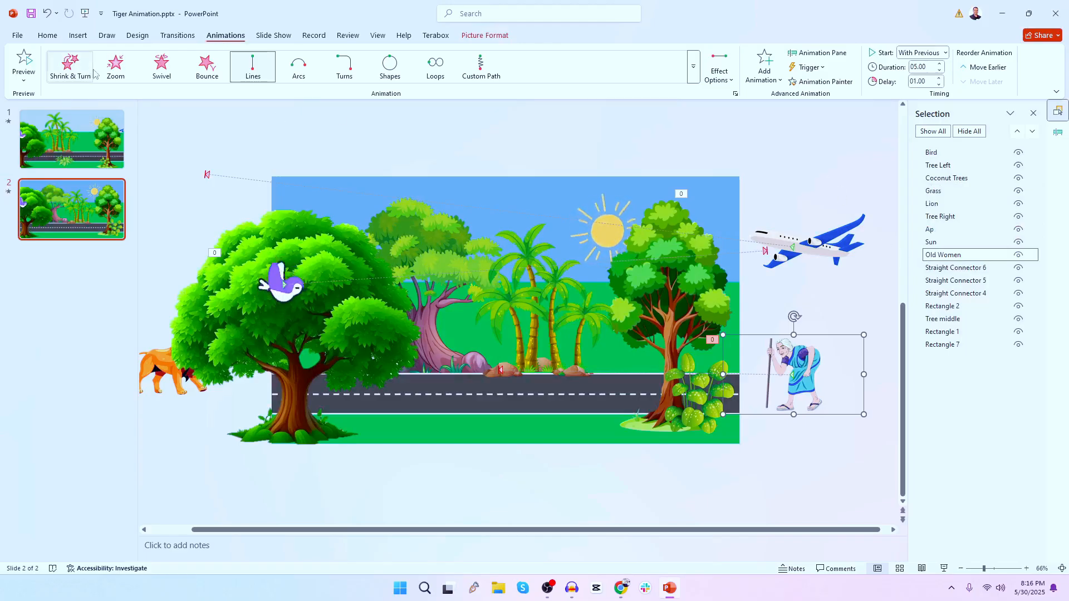
key("shift+F5")
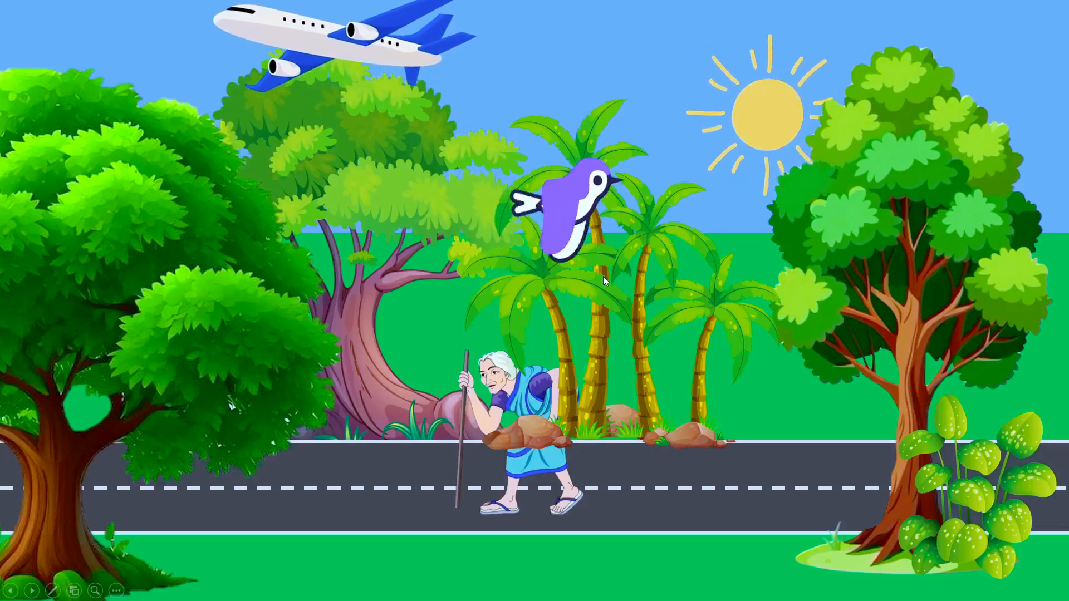
key("Escape")
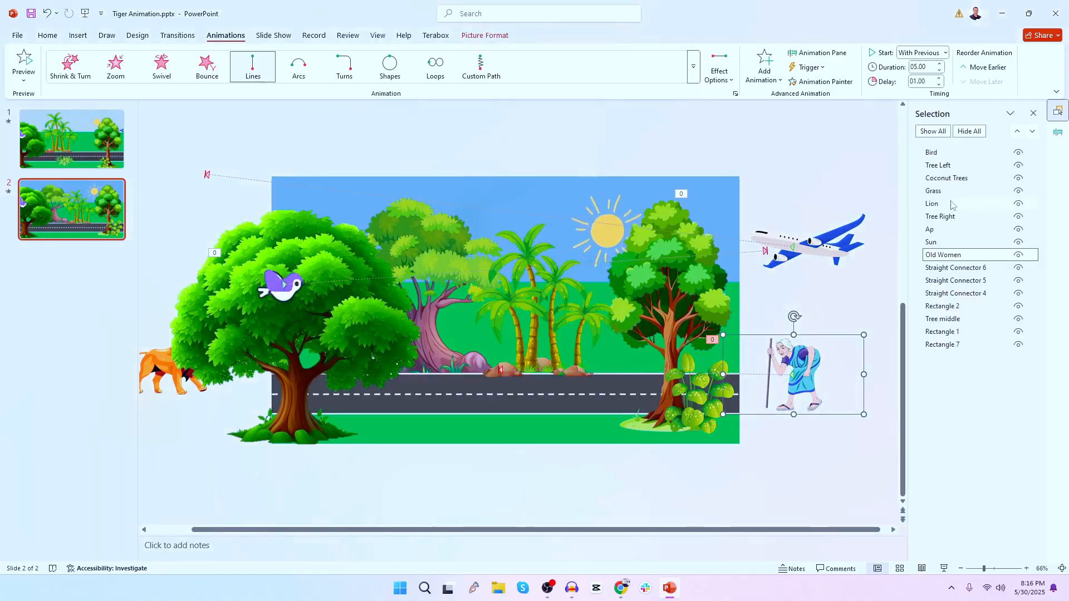
Step: Reorder Coconut Trees to lie just behind Old Women, and preview the slide show from slide 2
left_click(950, 178)
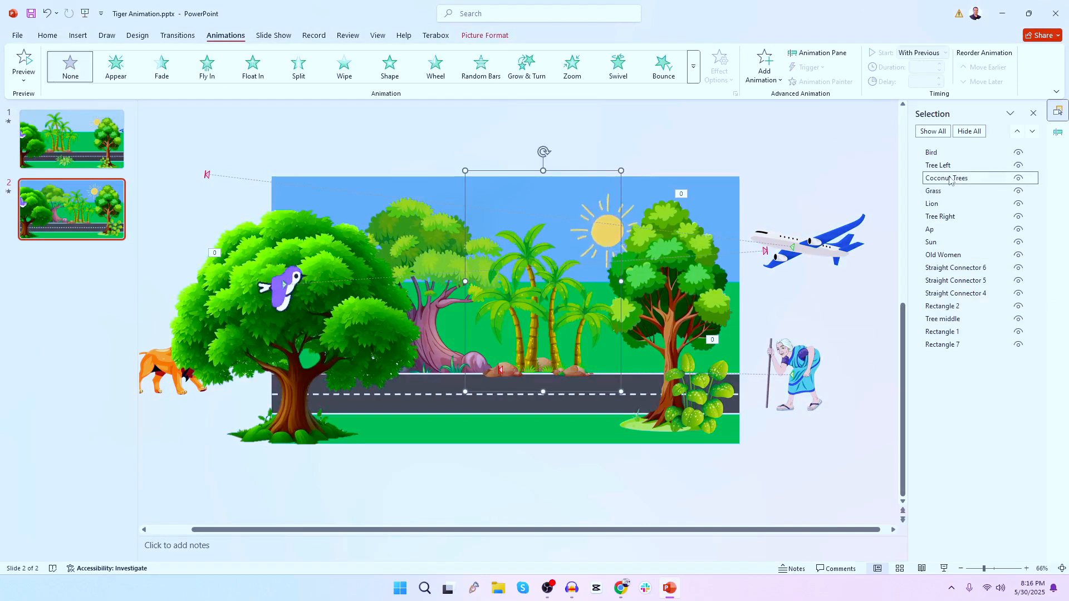
left_click_drag(950, 179, 950, 259)
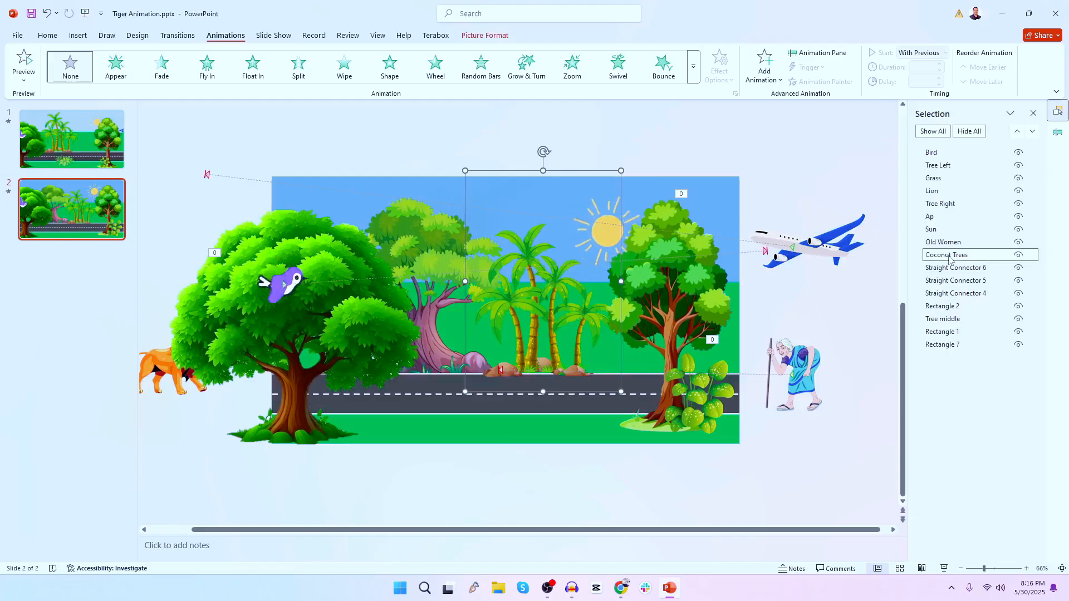
key("shift+F5")
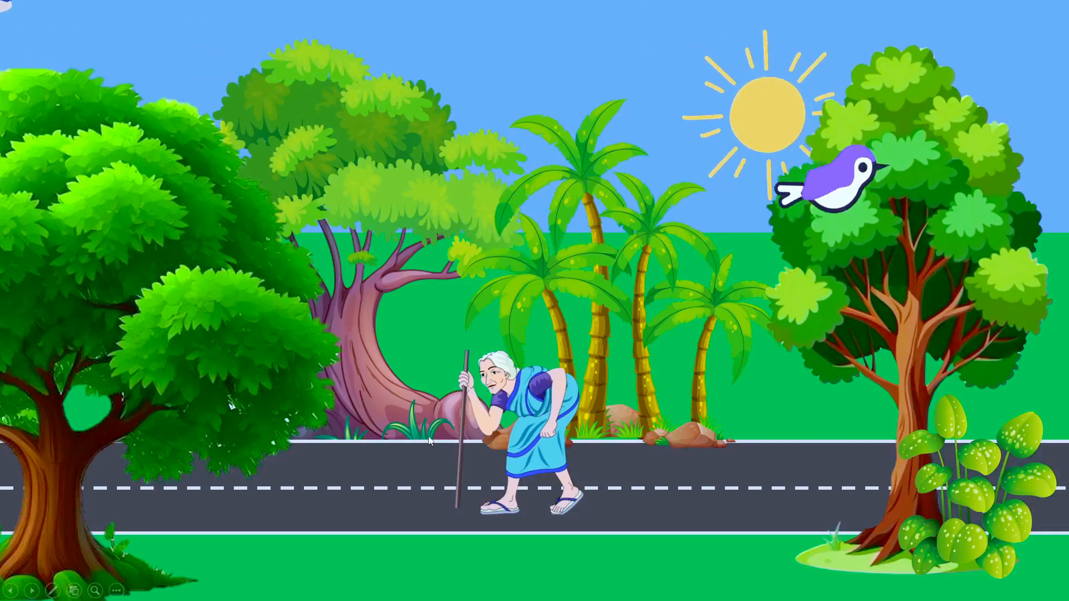
key("Escape")
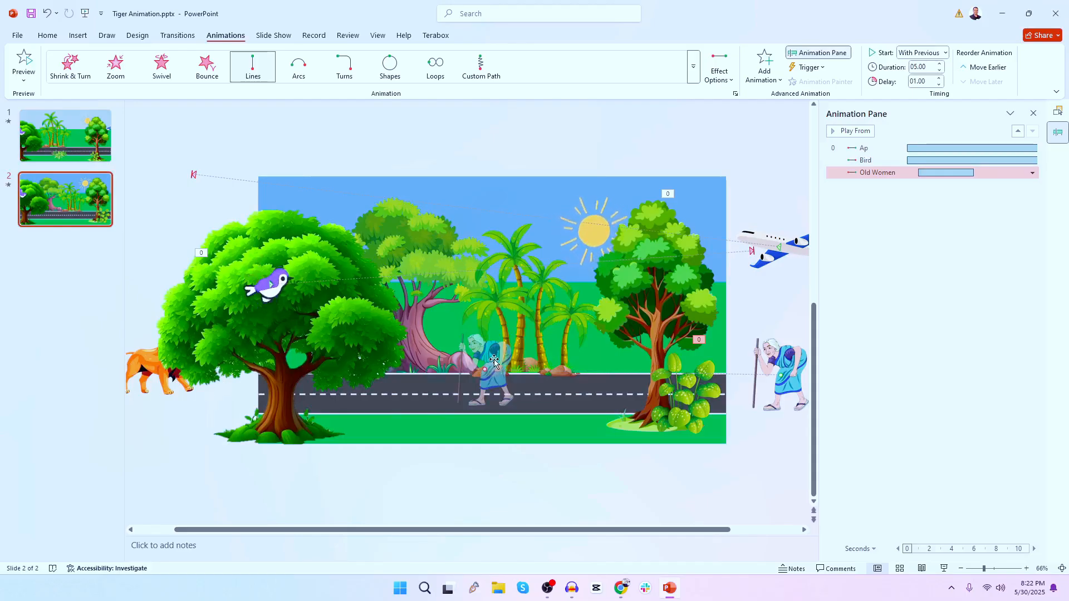
Step: Apply a Right motion path to the lion and extend its endpoint onto the road just past the large foreground tree
left_click(142, 375)
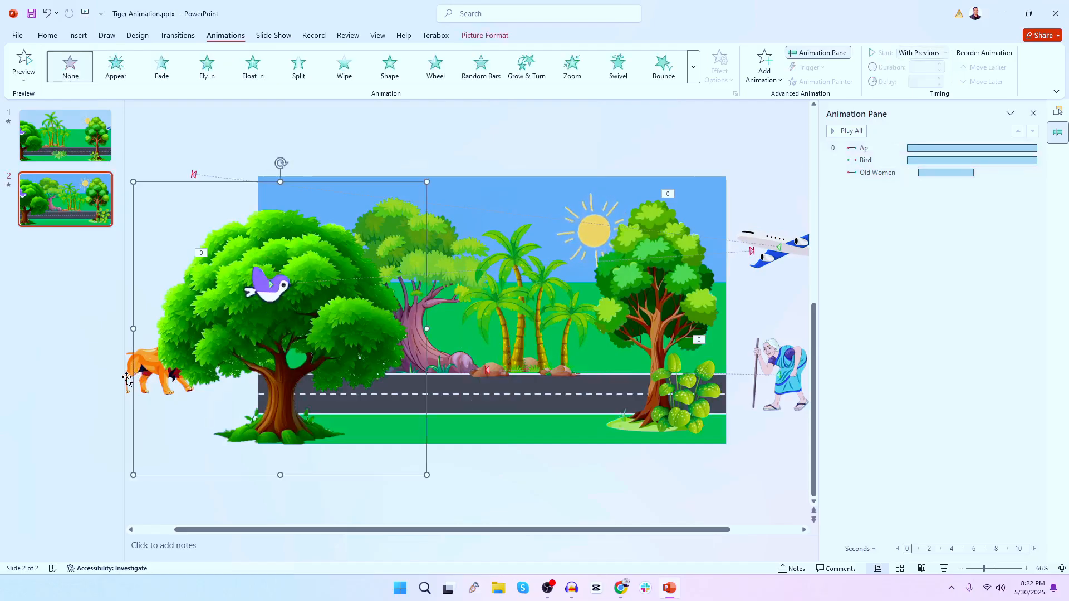
left_click(128, 378)
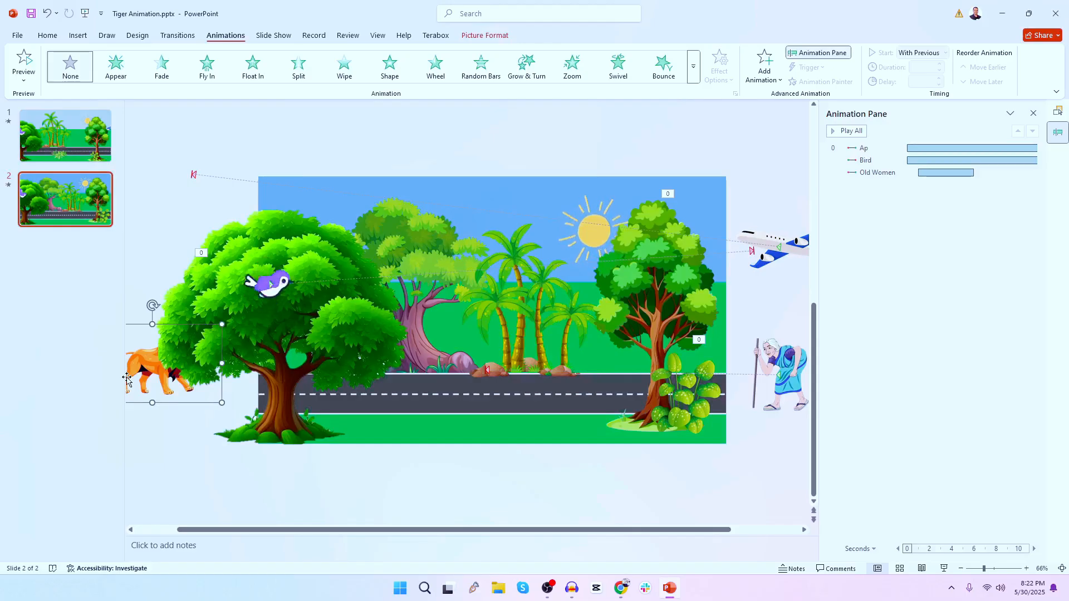
left_click(694, 71)
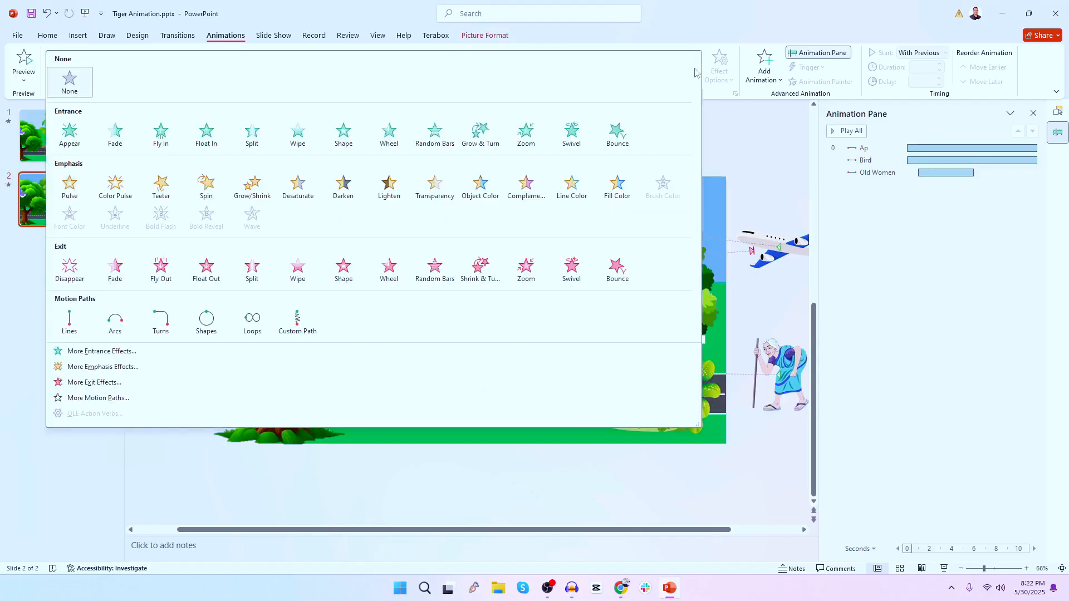
left_click(95, 398)
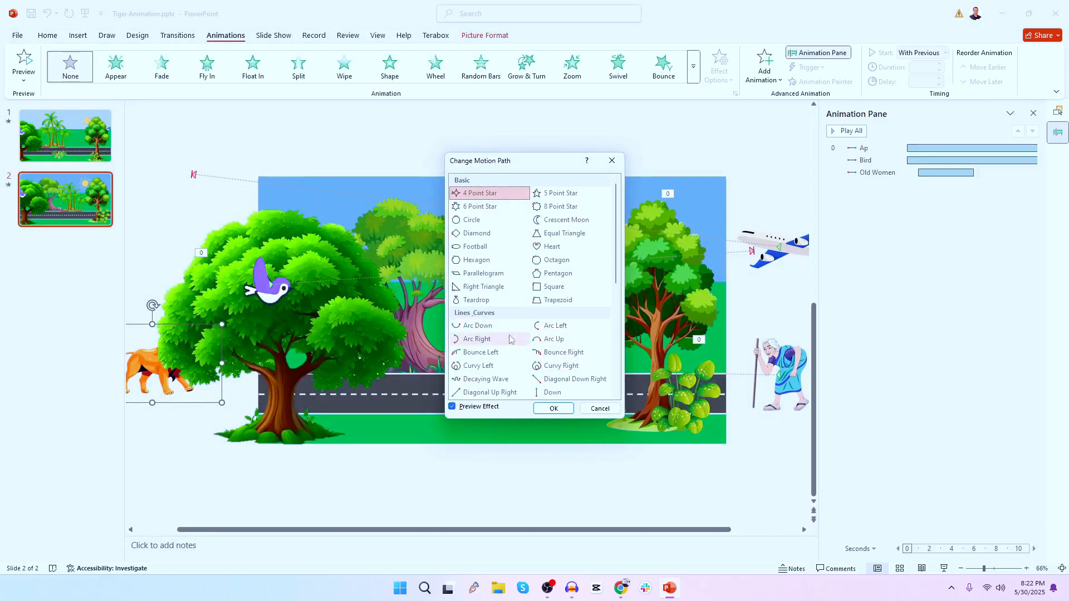
scroll(498, 343, "down", 2)
scroll(497, 344, "down", 1)
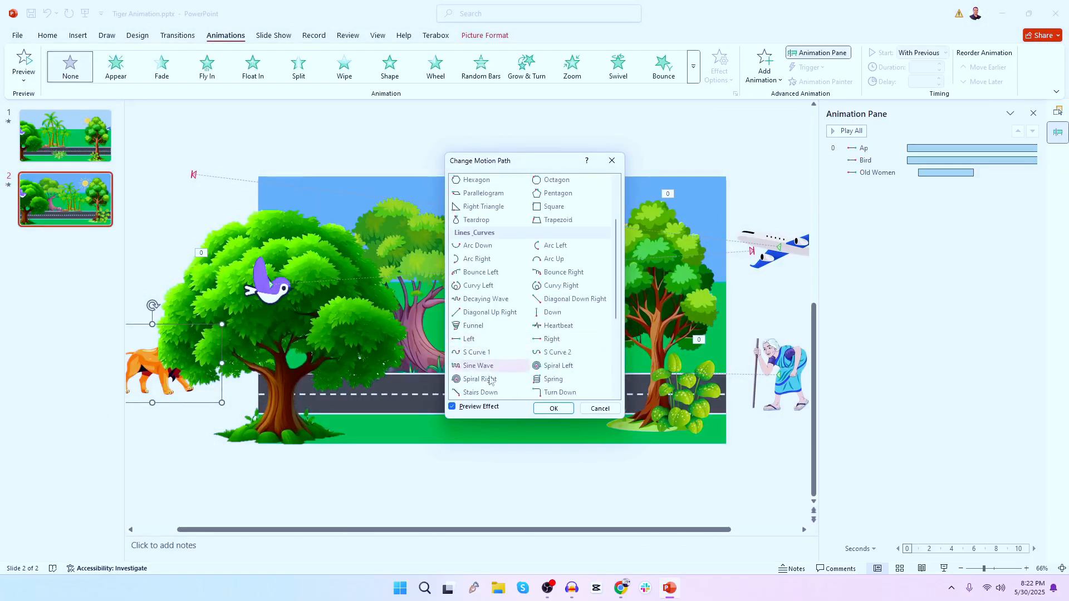
left_click(564, 340)
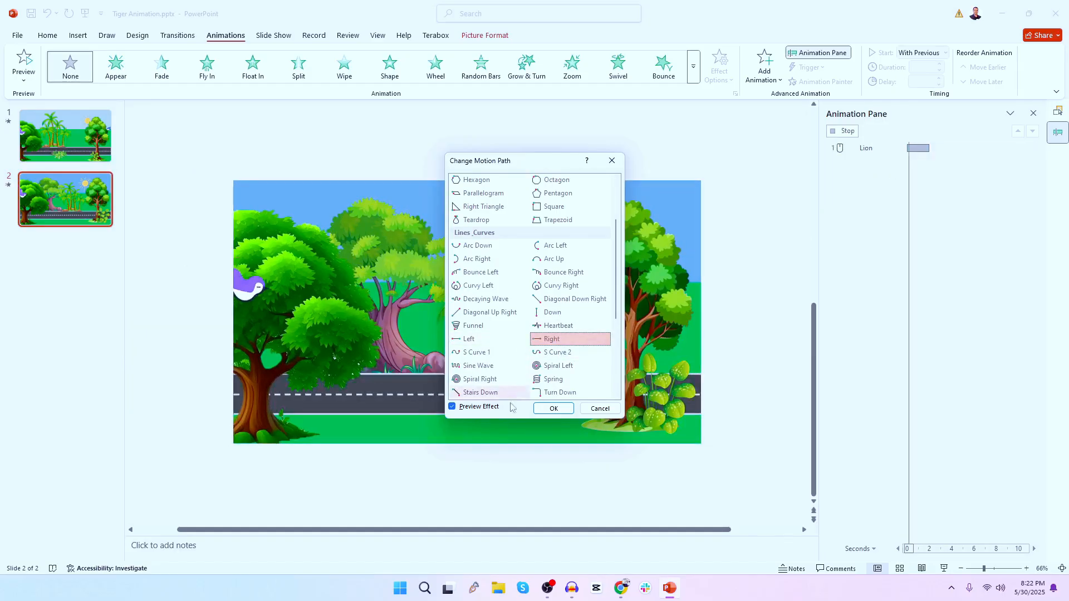
left_click(554, 409)
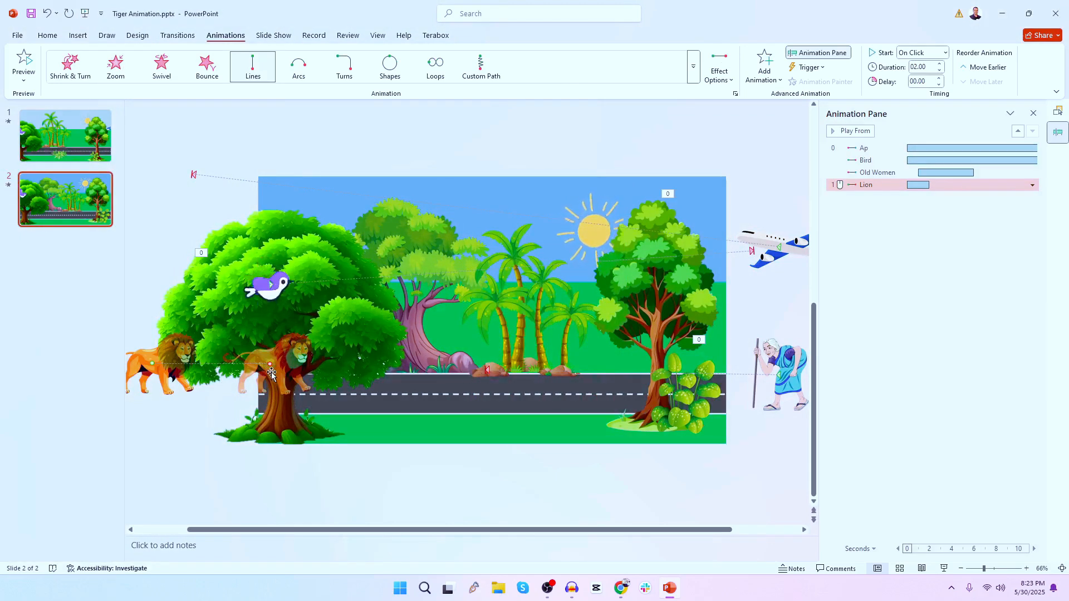
left_click_drag(269, 364, 386, 361)
Step: Set the lion's motion path to a smooth start of 0 sec, smooth end of 0 sec and bounce end of 0.2 sec
left_click(1033, 185)
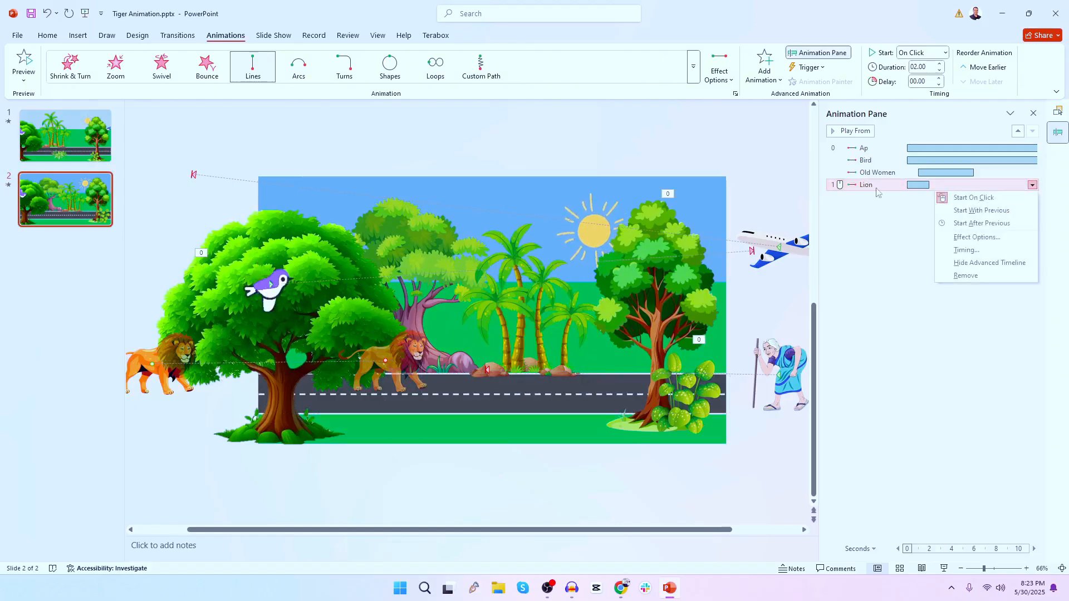
left_click(979, 237)
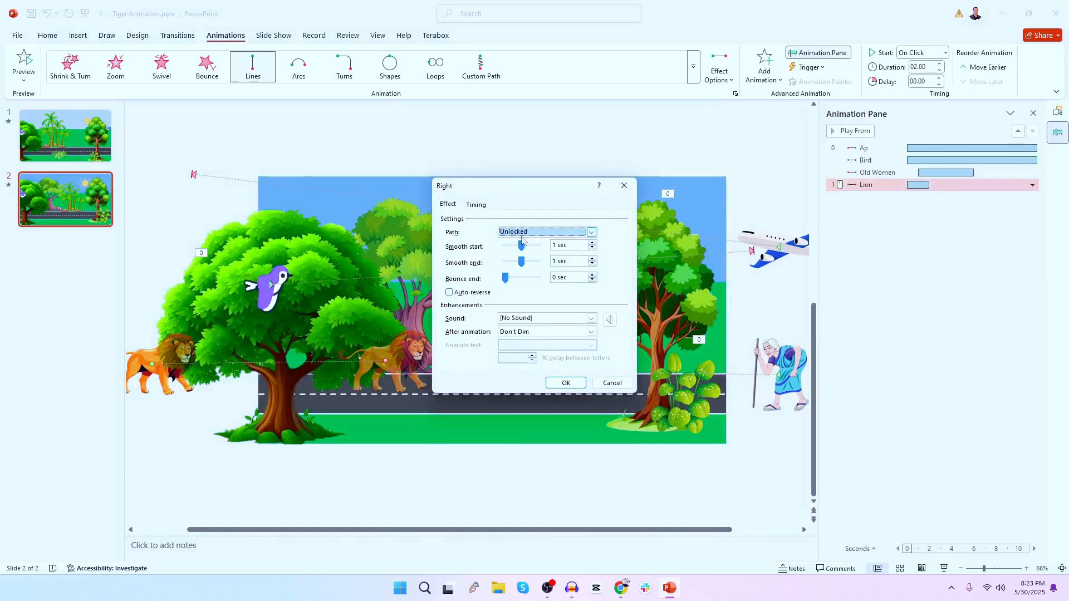
left_click(523, 236)
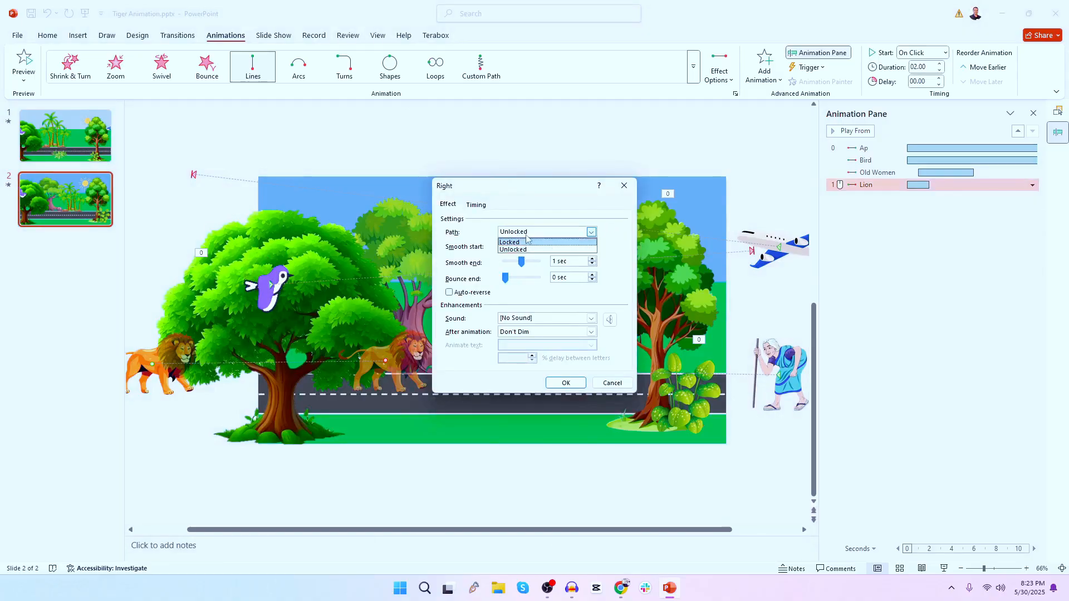
left_click(522, 248)
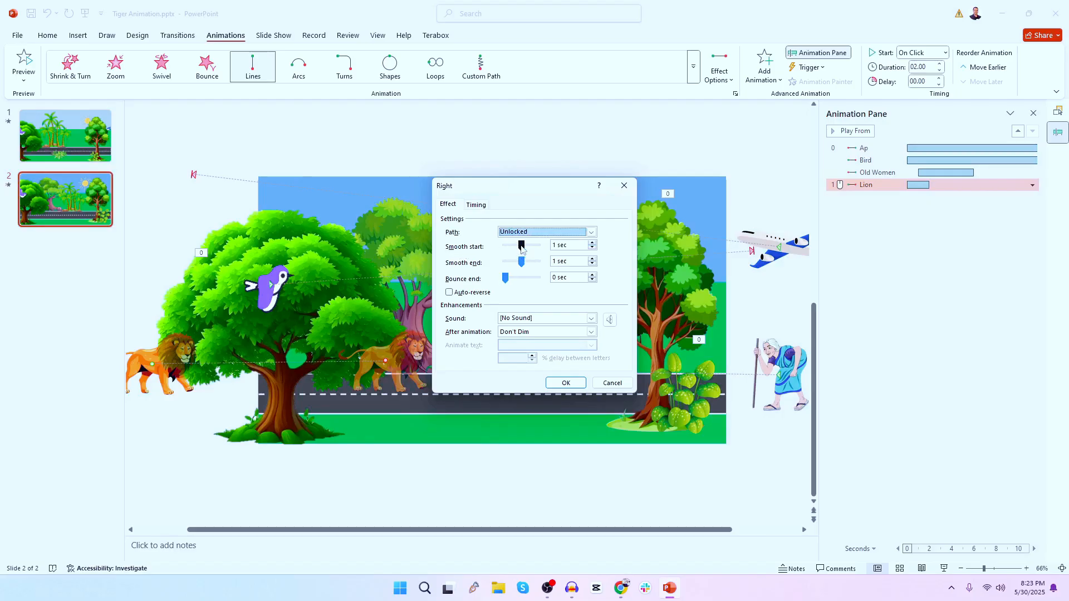
left_click_drag(522, 250, 452, 252)
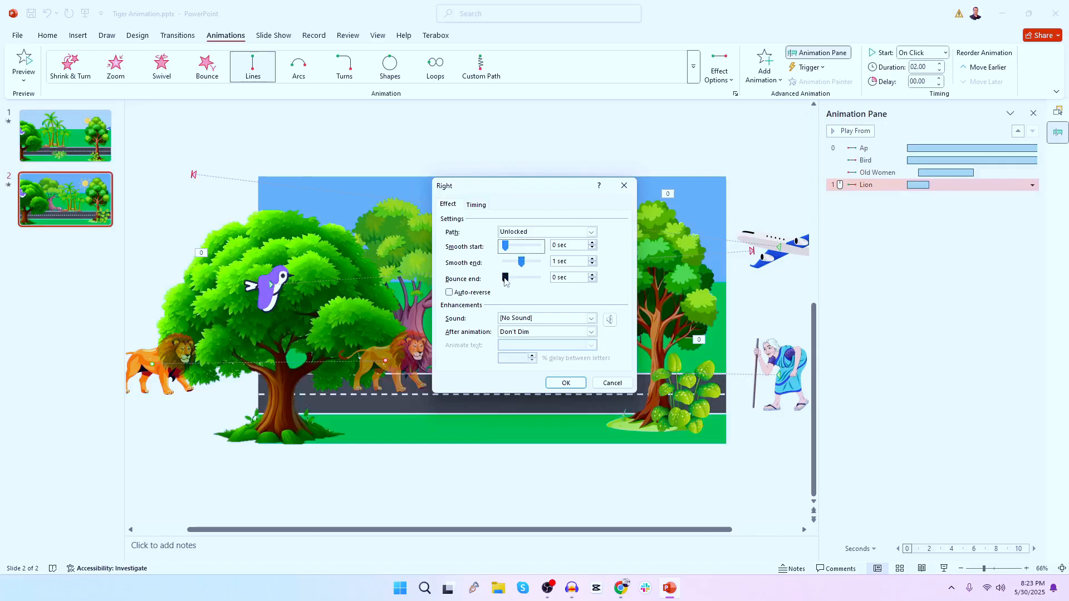
left_click_drag(506, 281, 507, 282)
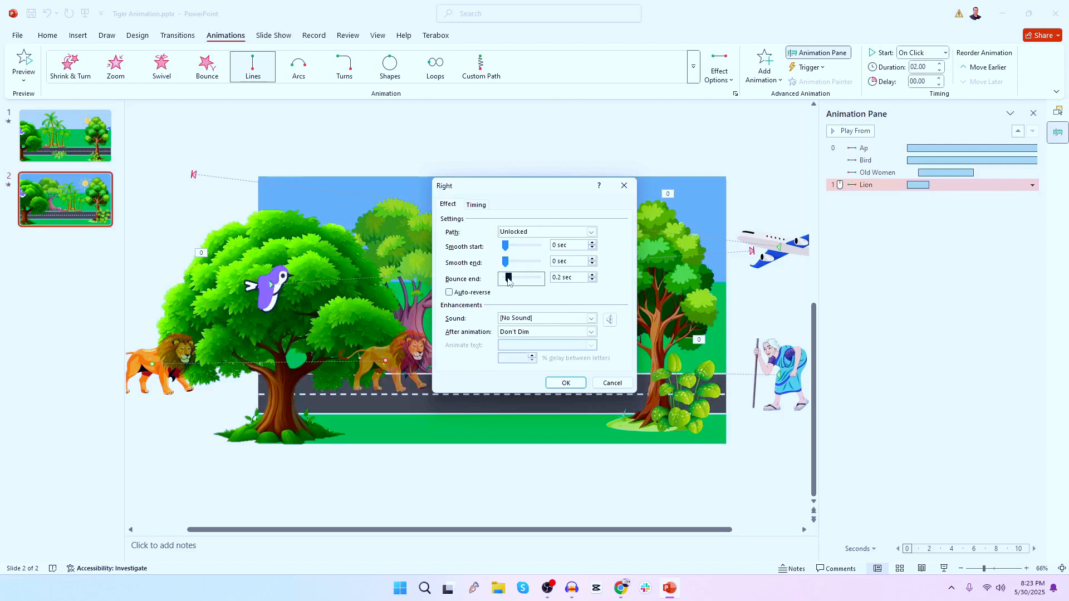
Step: Set the lion's motion path to start With Previous with a 4-second delay and 2-second duration, and preview the slide show from slide 2
left_click(476, 206)
left_click(509, 222)
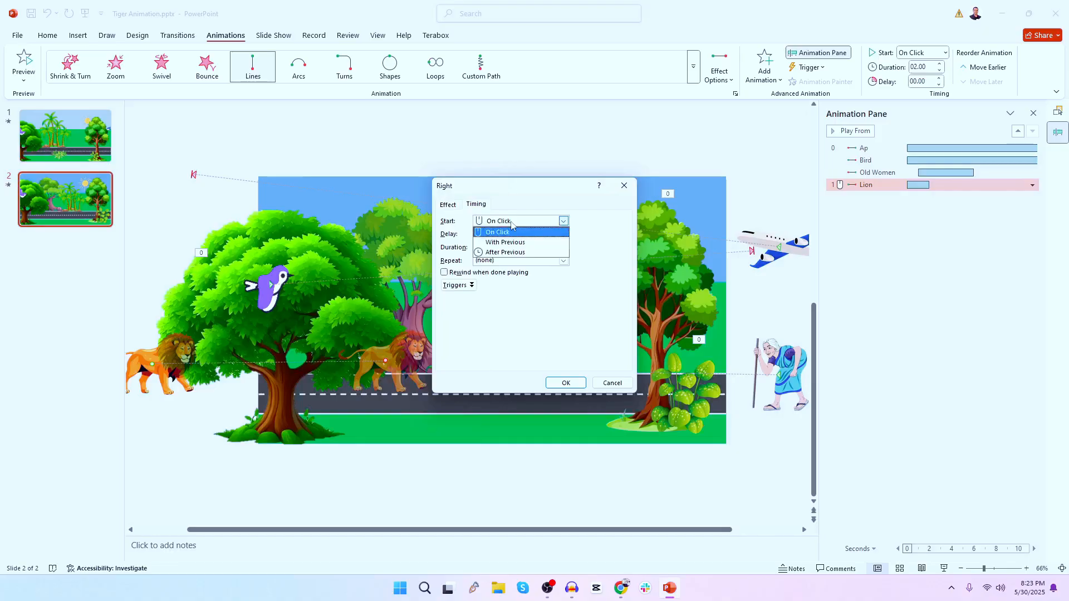
left_click(483, 243)
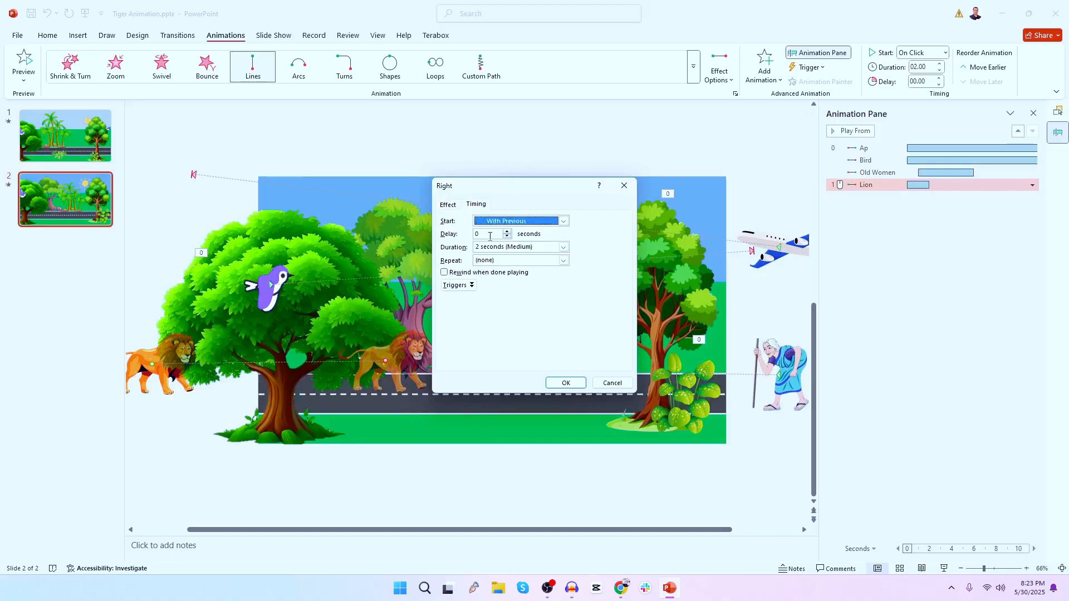
key("Tab")
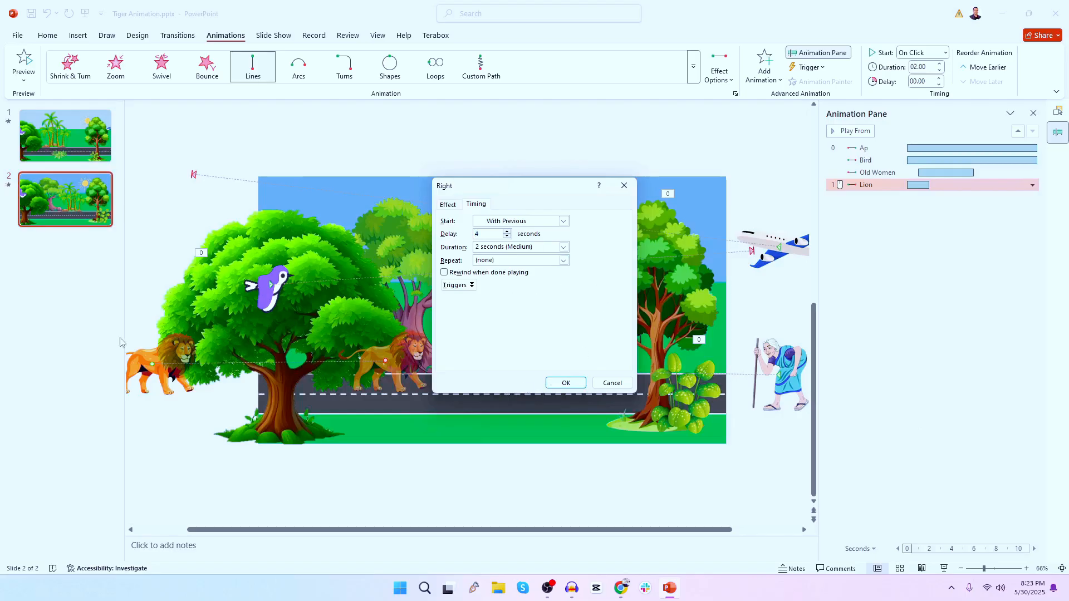
key("Tab")
type("2")
left_click(567, 385)
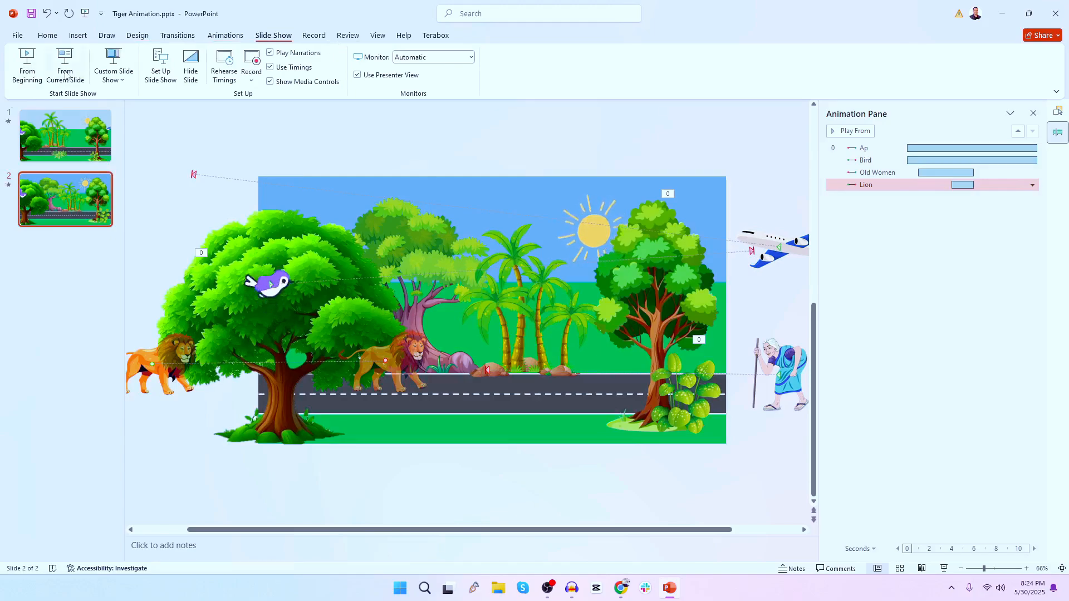
key("shift+F5")
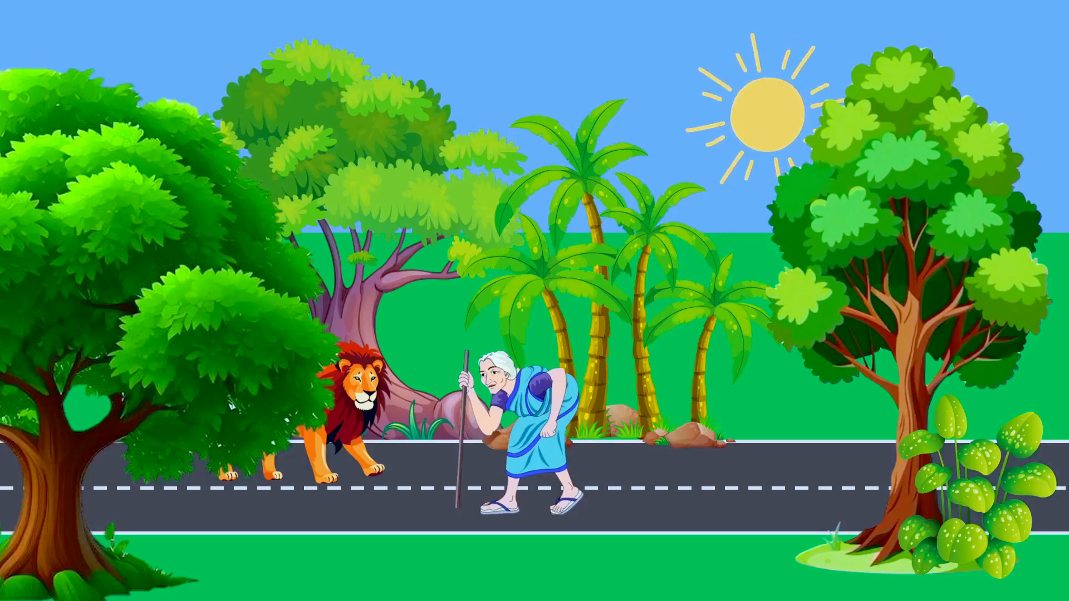
key("Escape")
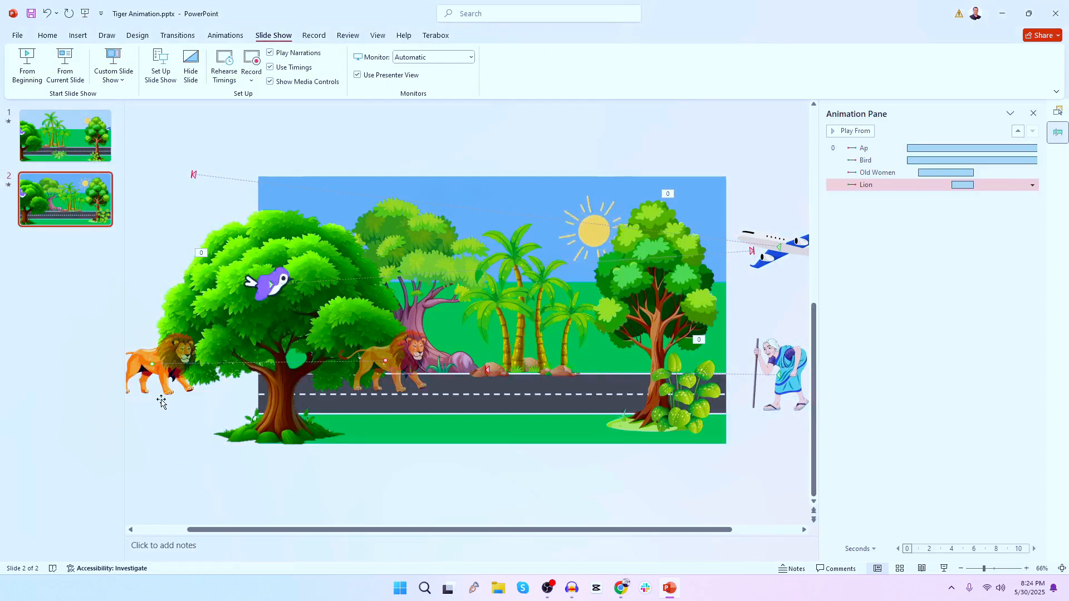
Step: Add a second motion path, Right, to the lion while keeping its first one
left_click(132, 376)
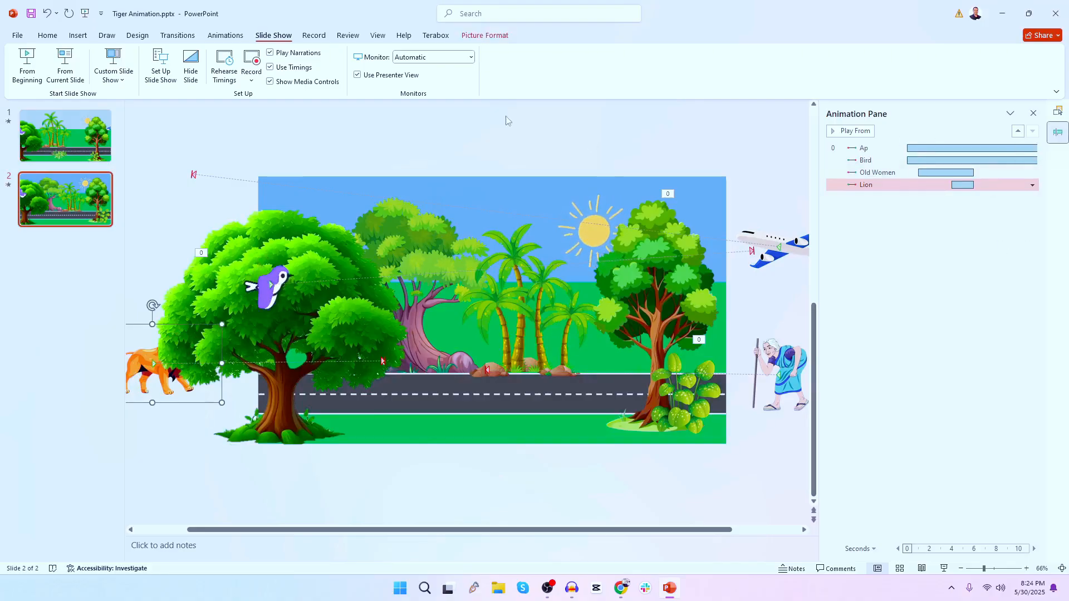
left_click(176, 36)
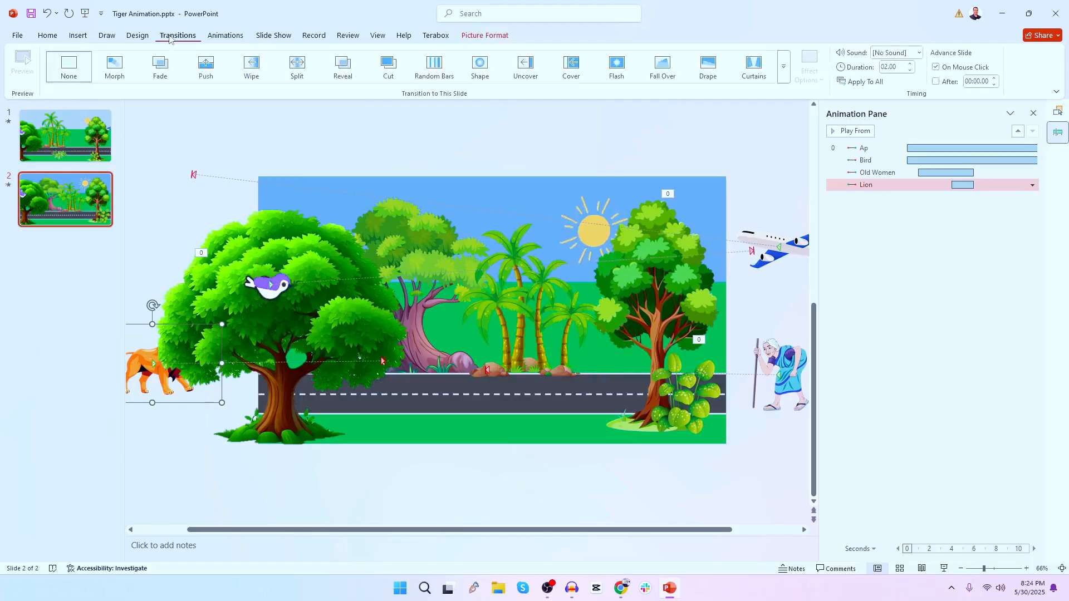
left_click(225, 36)
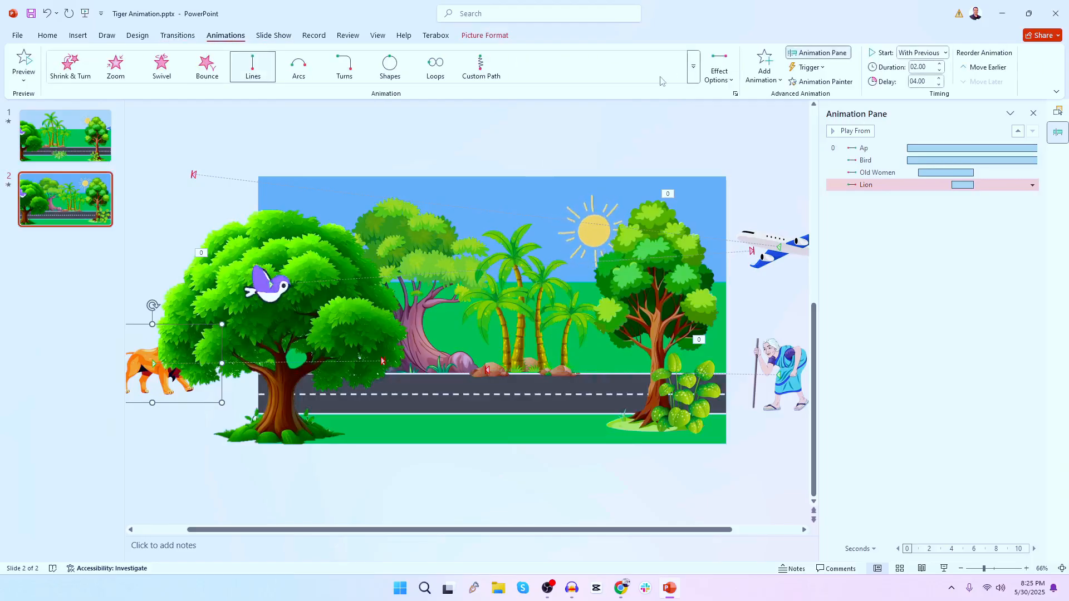
left_click(782, 82)
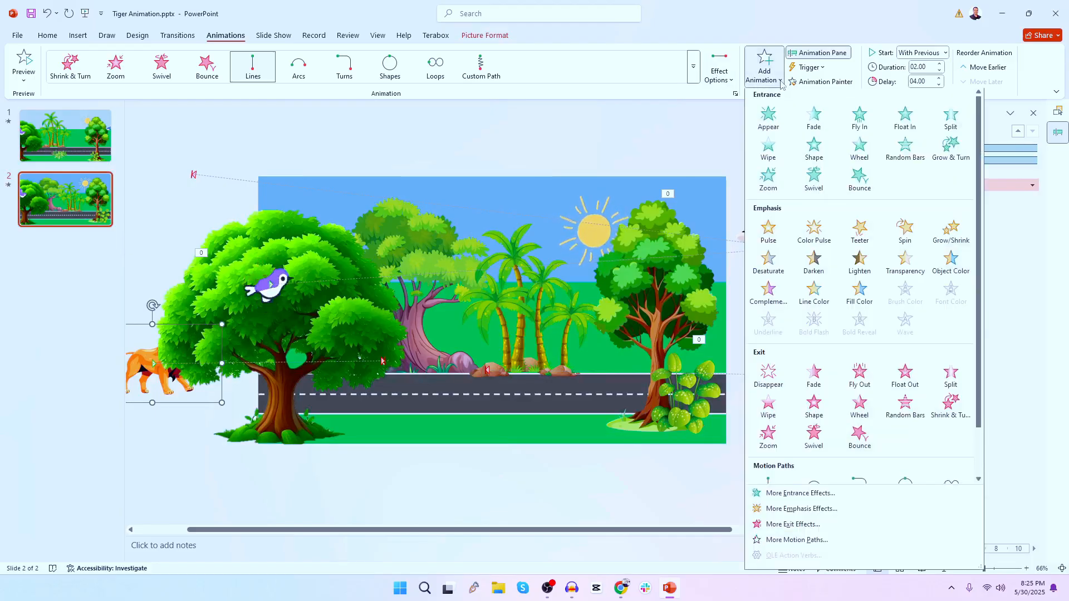
left_click(796, 542)
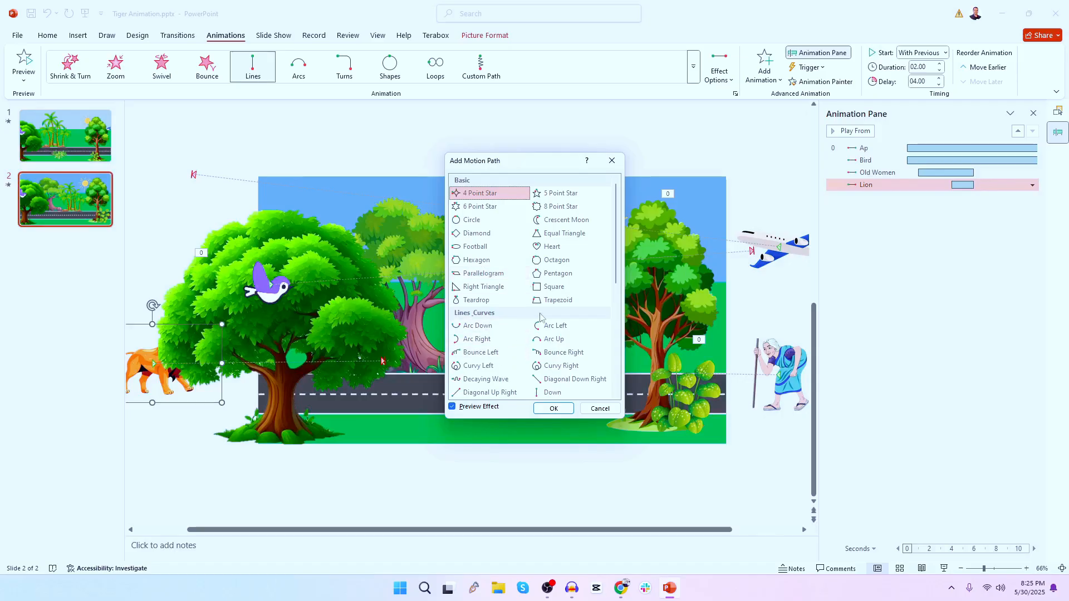
scroll(540, 318, "down", 4)
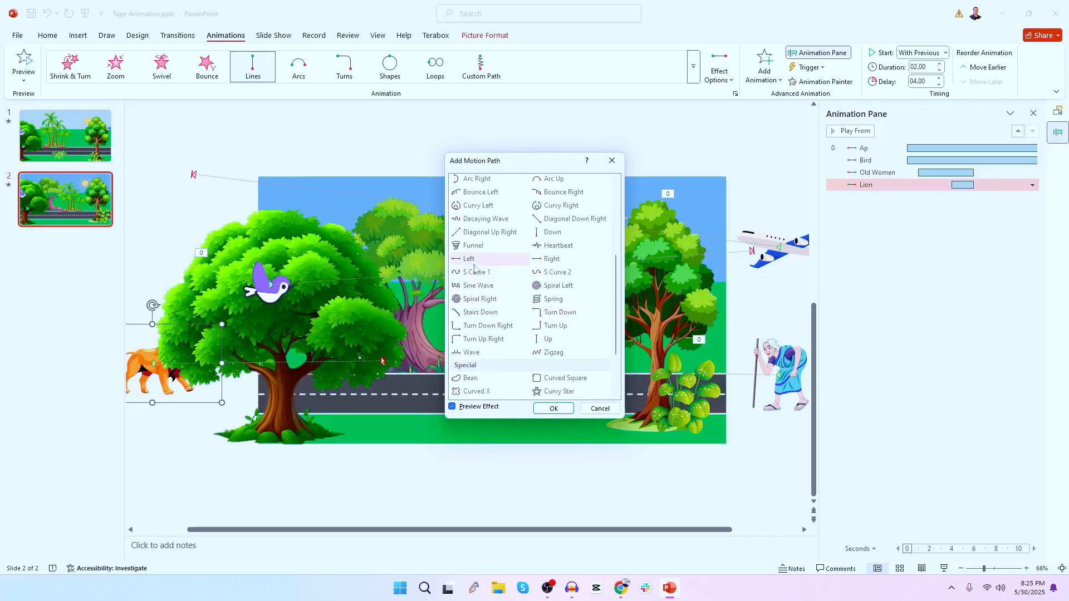
left_click(552, 259)
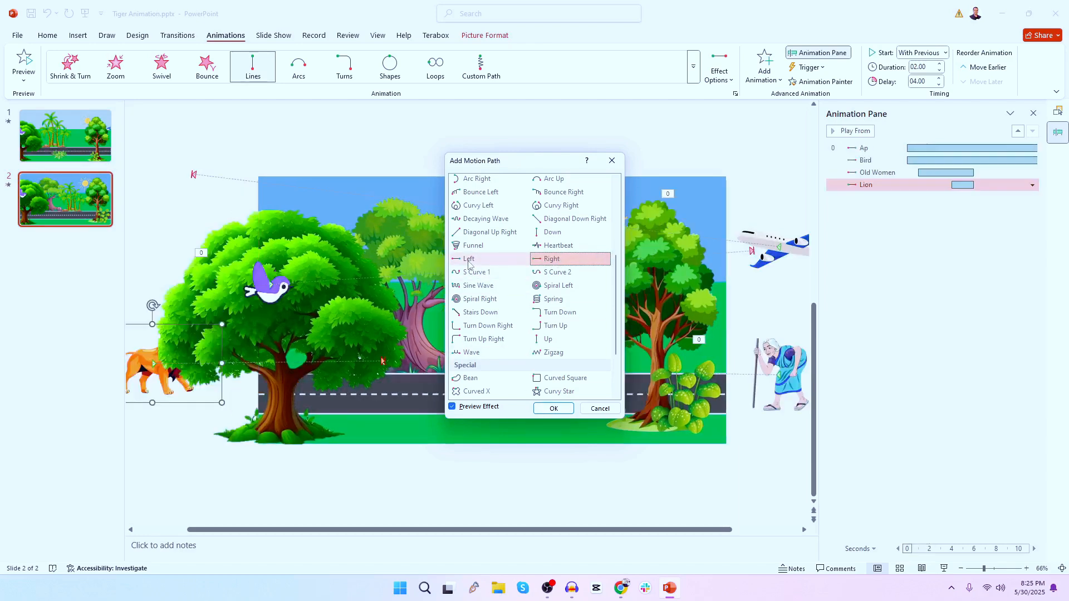
left_click(555, 409)
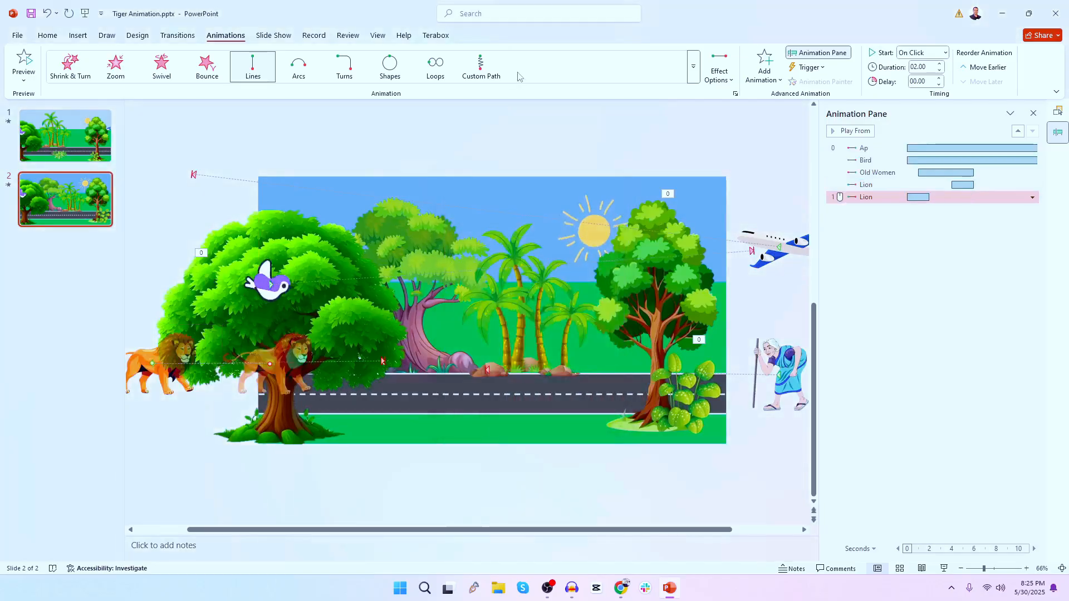
Step: Change the lion's second motion path to a very short custom path at the end of its first path
left_click(480, 66)
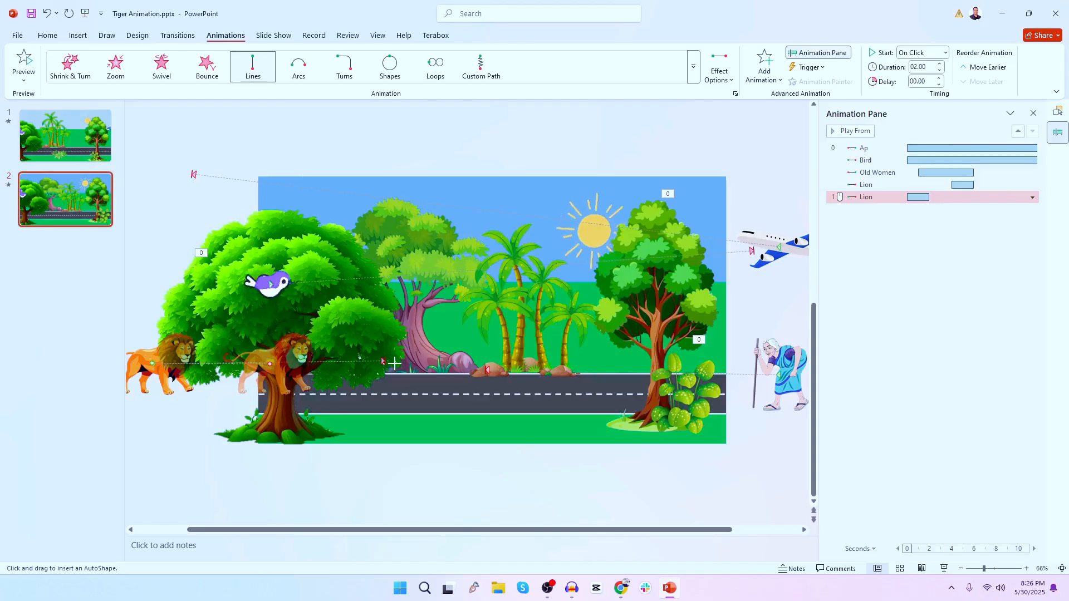
double_click(394, 363)
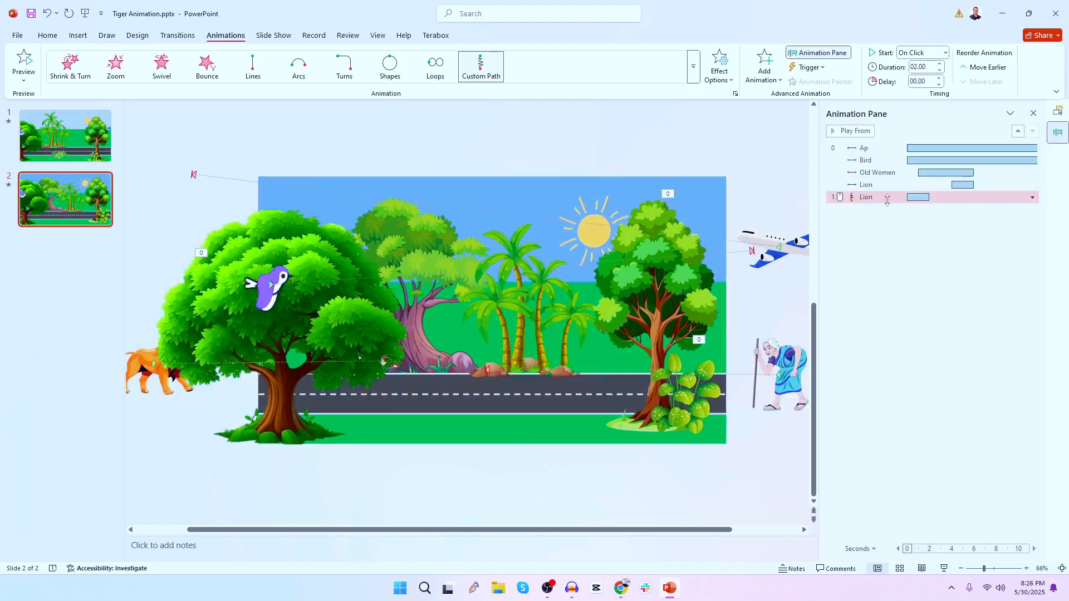
left_click(865, 202)
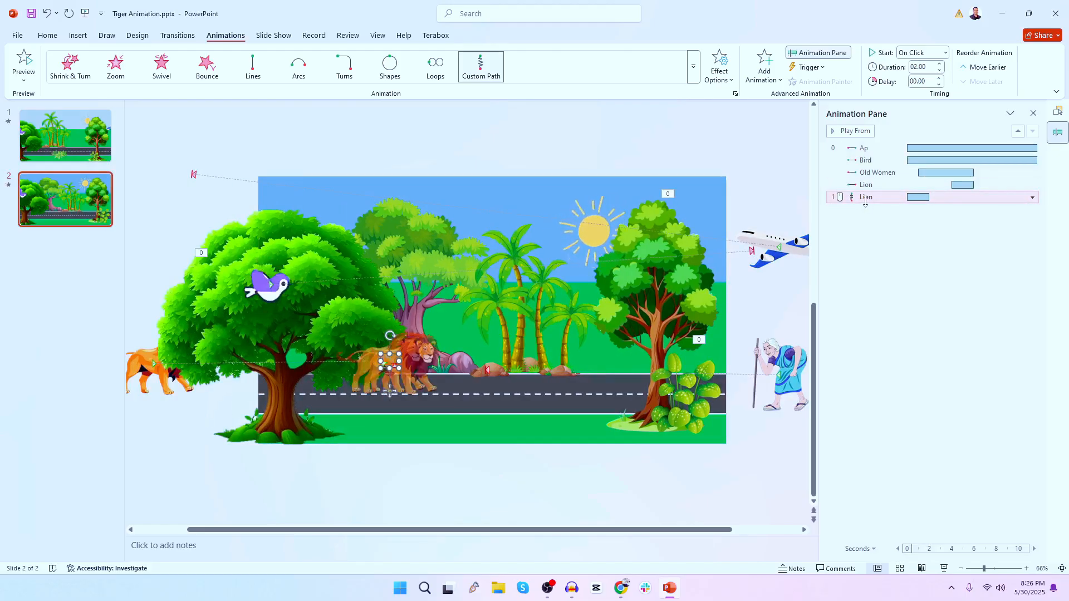
left_click(863, 186)
left_click(862, 195)
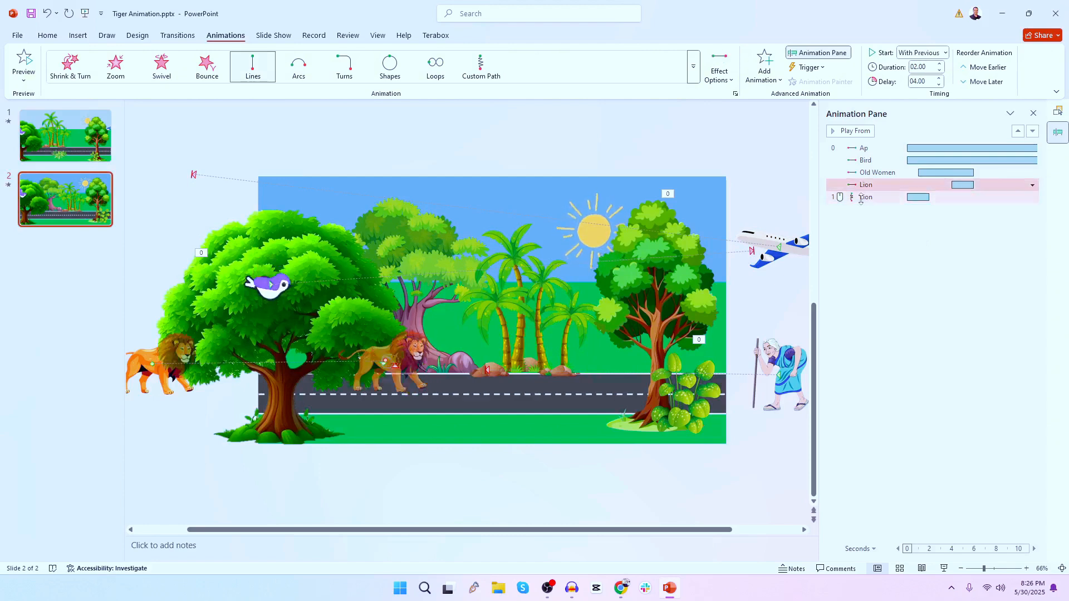
left_click(864, 187)
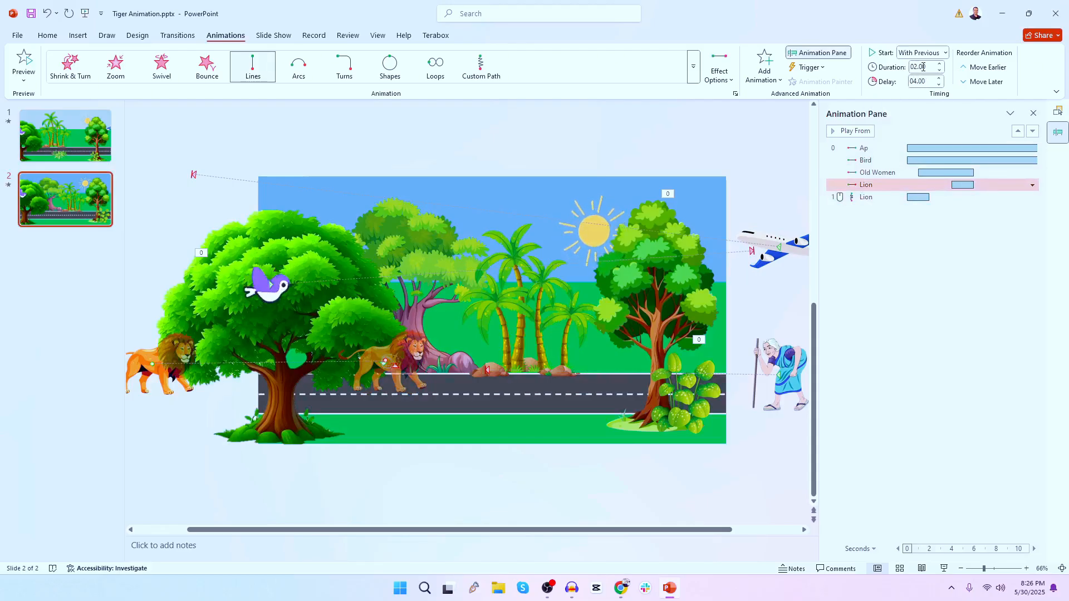
Step: Set the lion's custom path to a smooth start of 0 sec and a smooth end of 0 sec
right_click(874, 198)
left_click(980, 248)
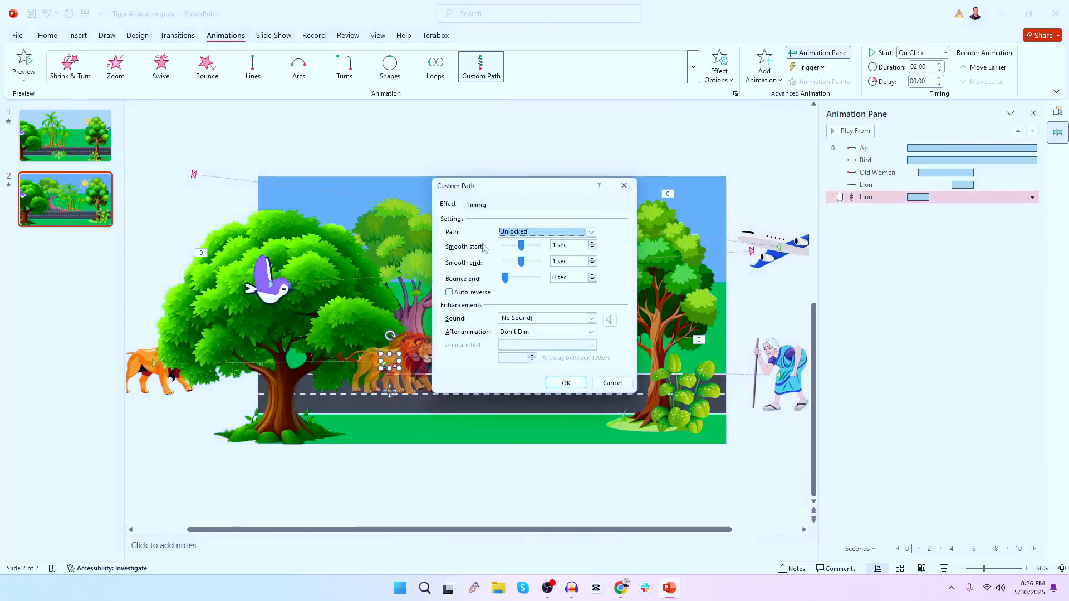
left_click(476, 205)
left_click(456, 205)
left_click_drag(522, 262, 505, 261)
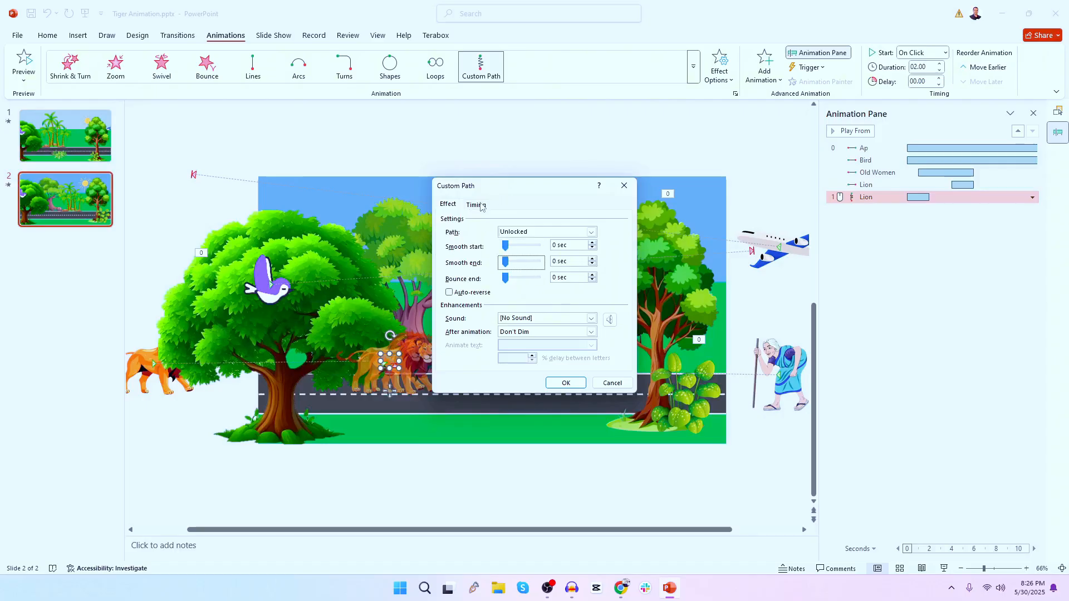
Step: Set the lion's second motion path to start With Previous with a 7-second delay and a 2-second duration
left_click(481, 207)
left_click(513, 221)
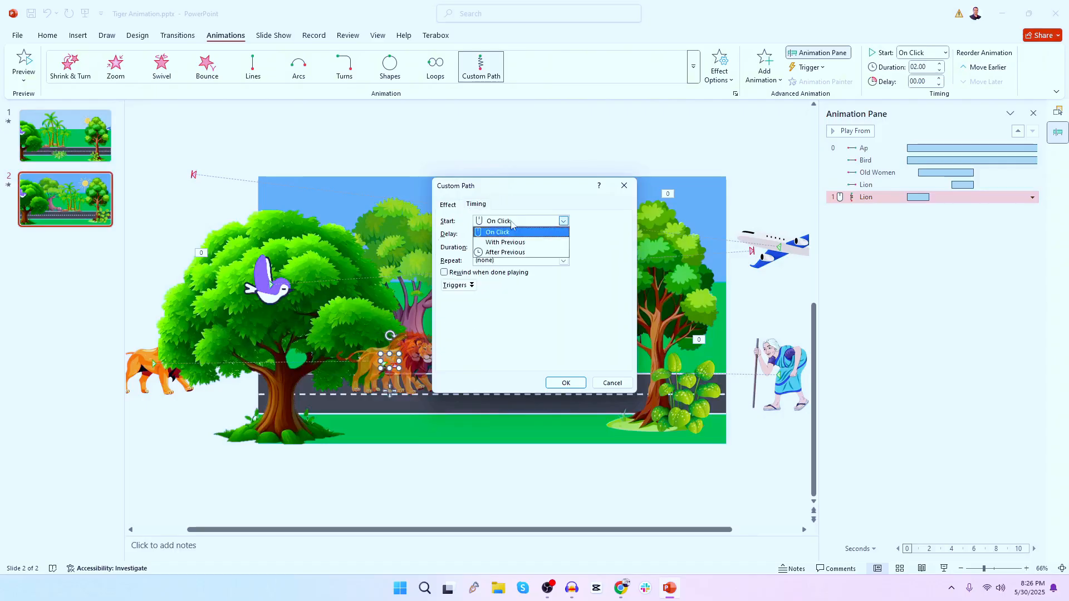
left_click(509, 242)
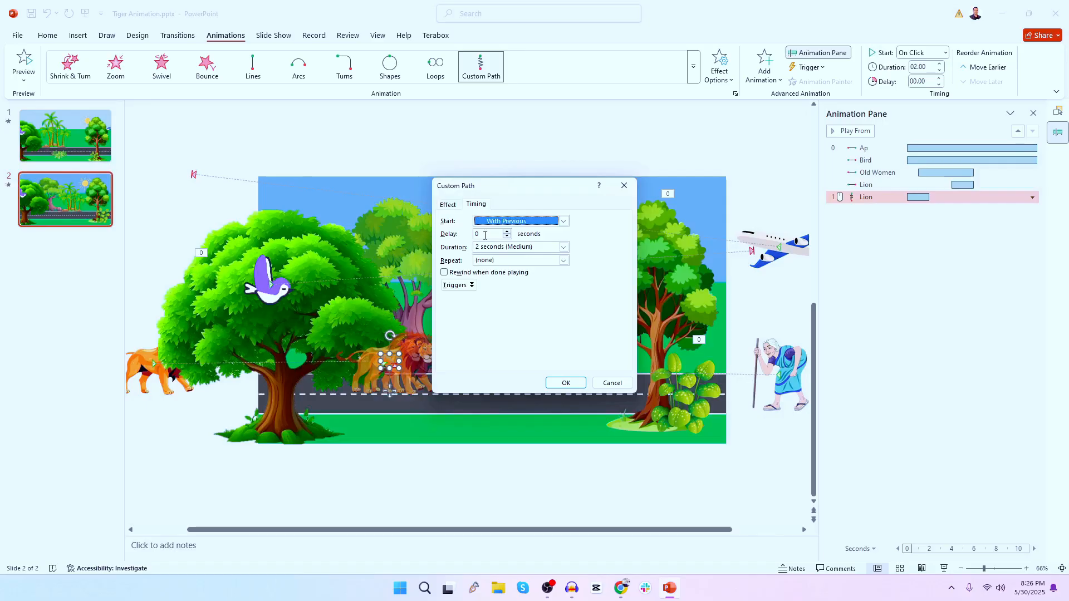
left_click(485, 235)
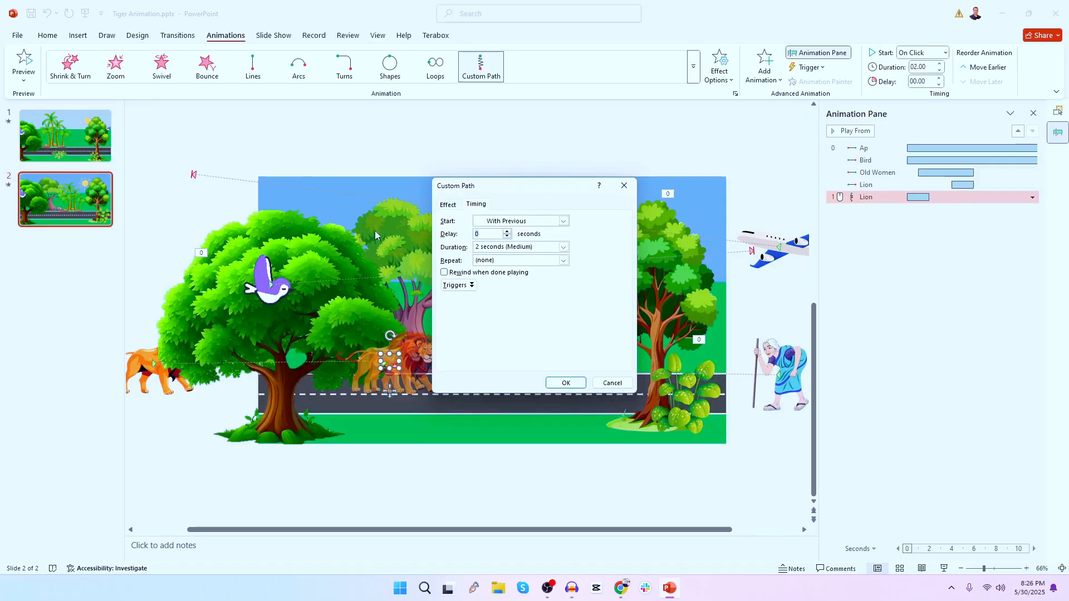
key("BackSpace")
type("7")
key("Tab")
type("2")
left_click(565, 383)
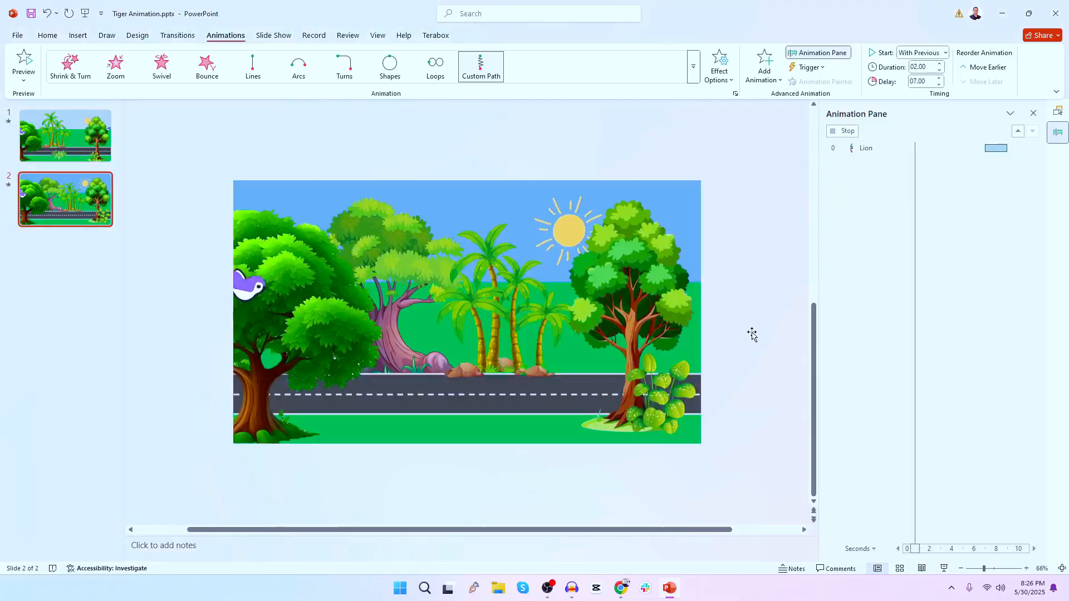
Step: Play the slide show from slide 2 to review the lion's second motion path, and return to editing
left_click(274, 35)
left_click(78, 69)
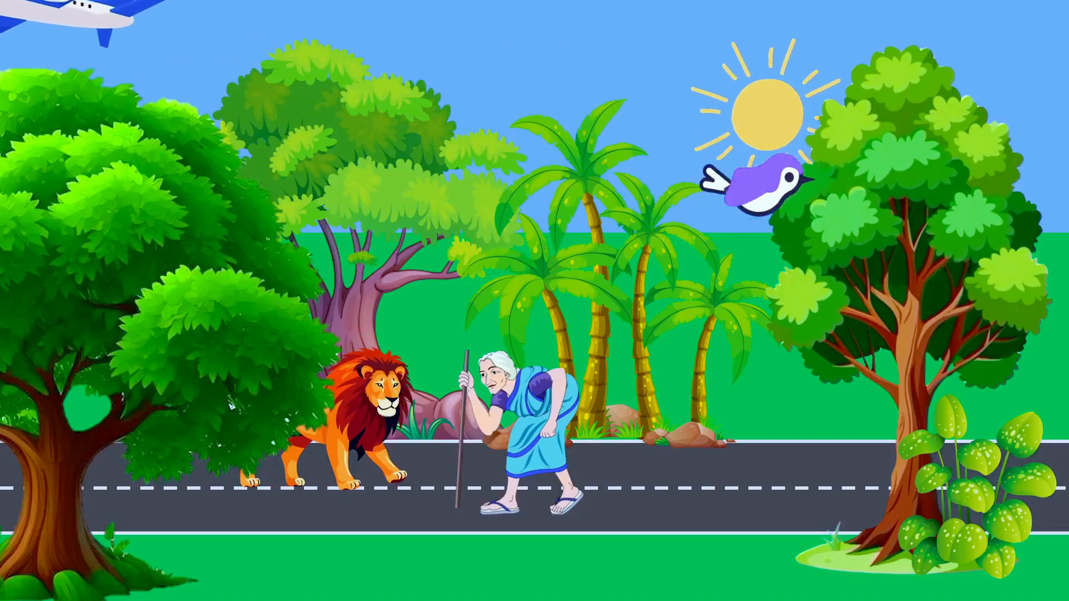
key("Escape")
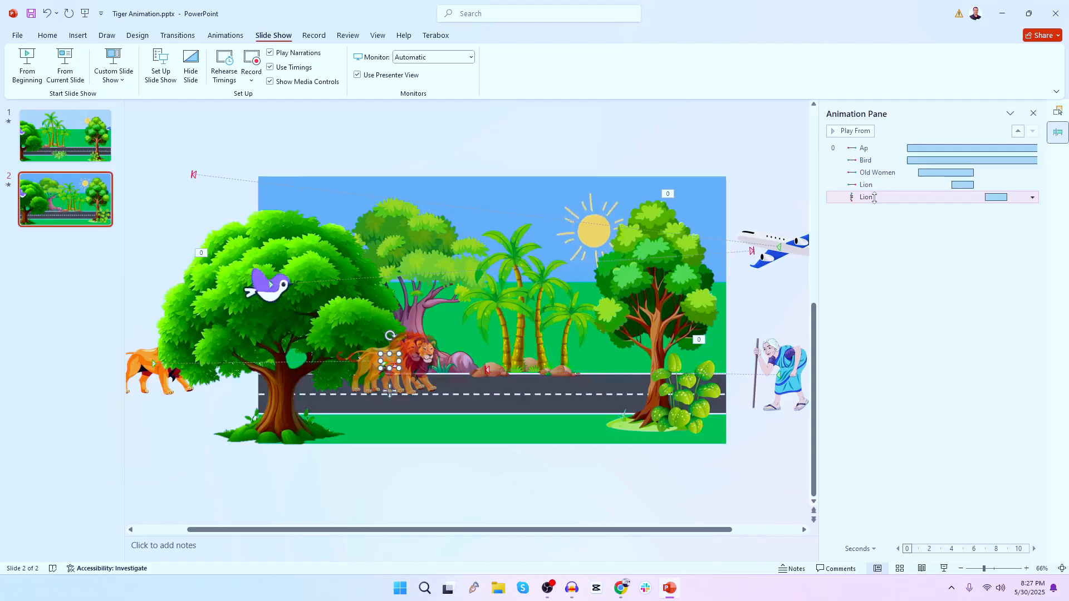
left_click(174, 36)
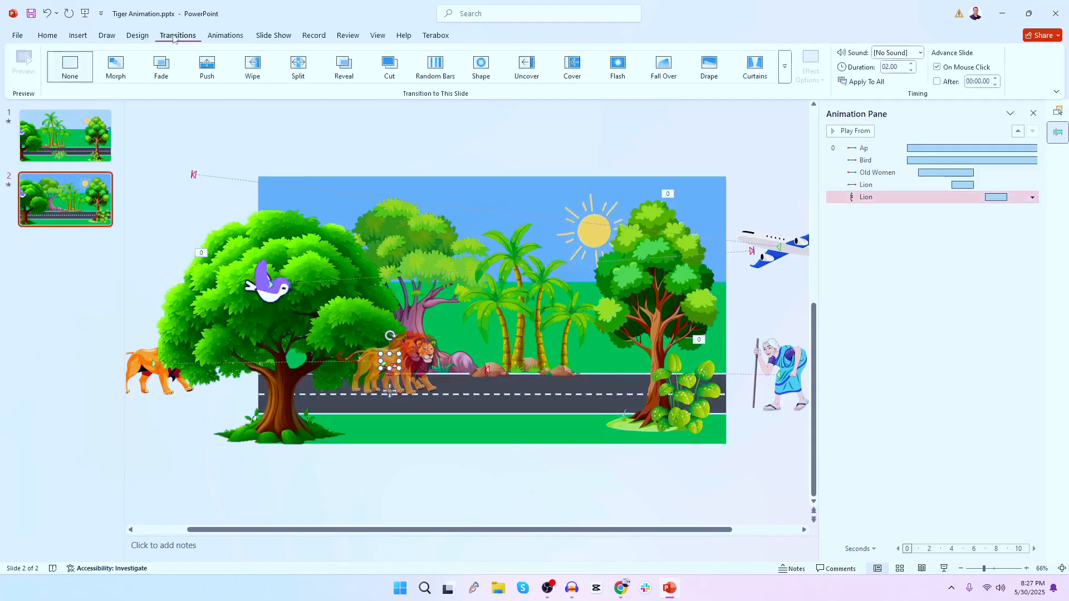
left_click(225, 35)
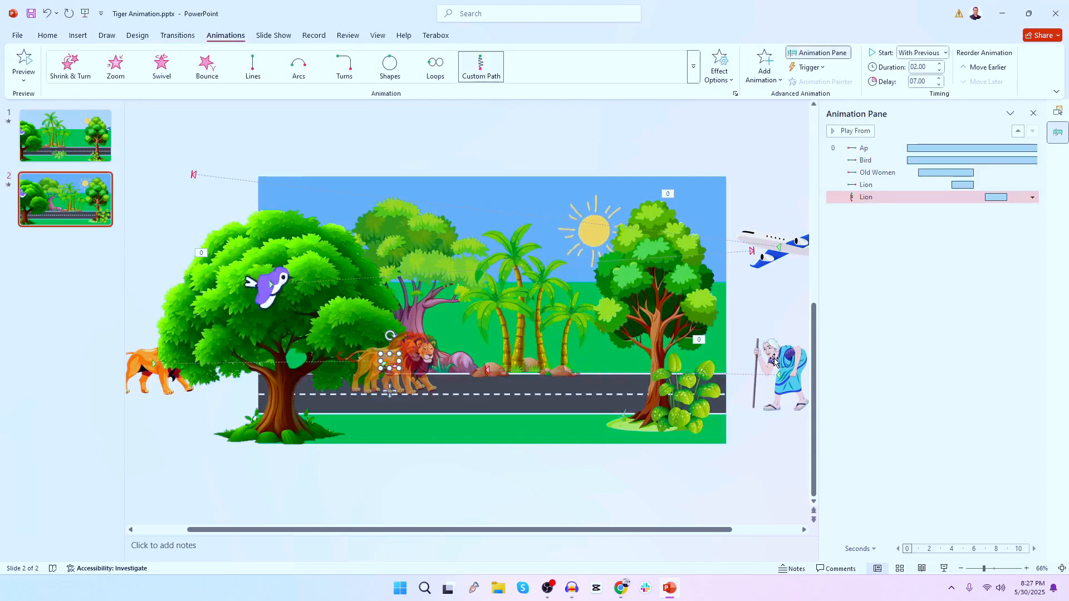
left_click(805, 408)
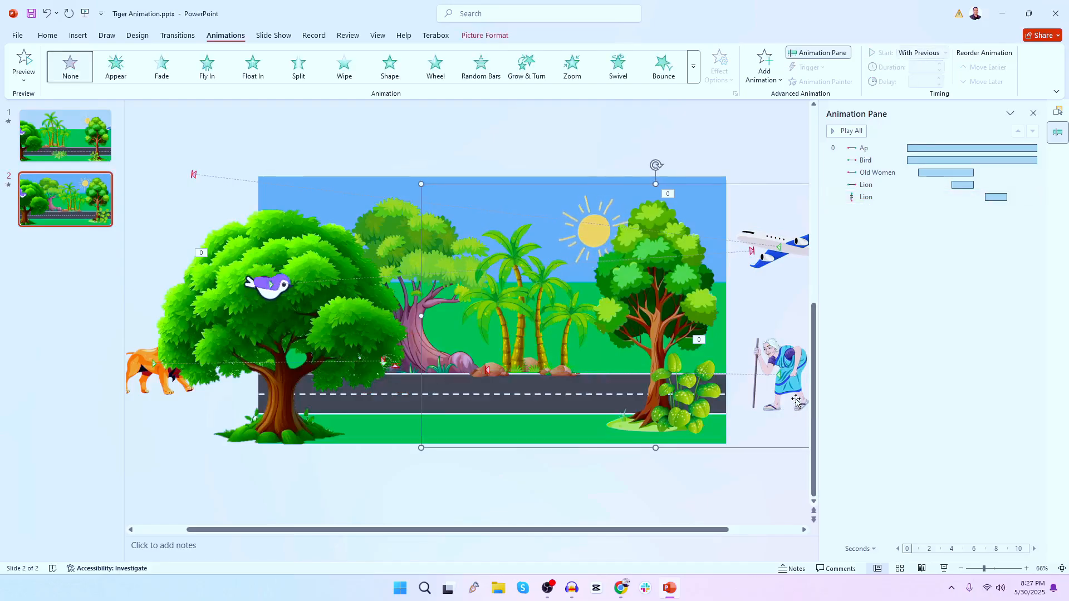
left_click(1058, 111)
left_click(941, 241)
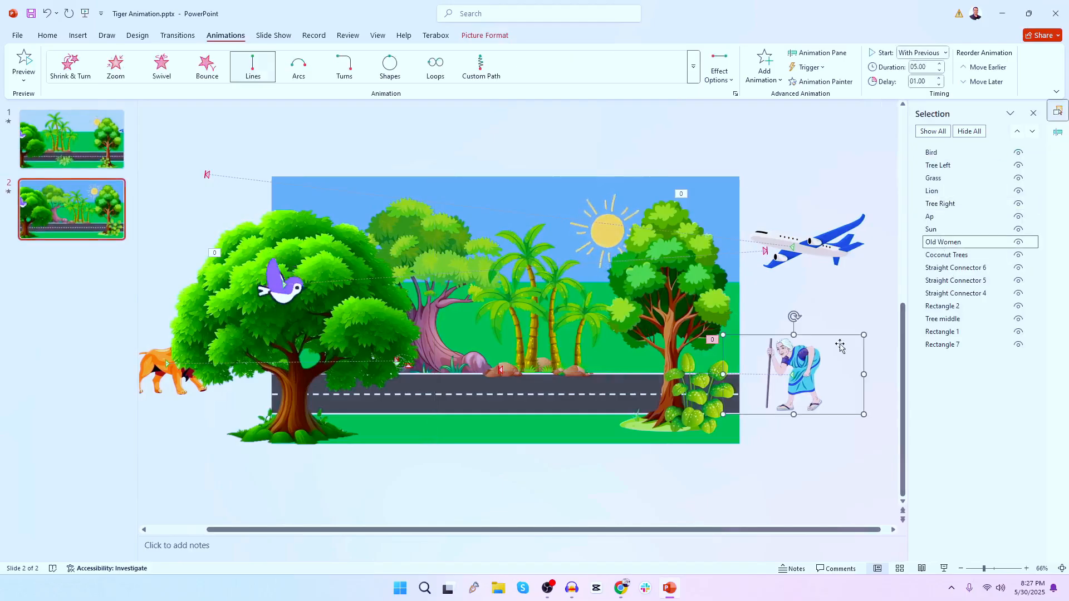
left_click(1058, 132)
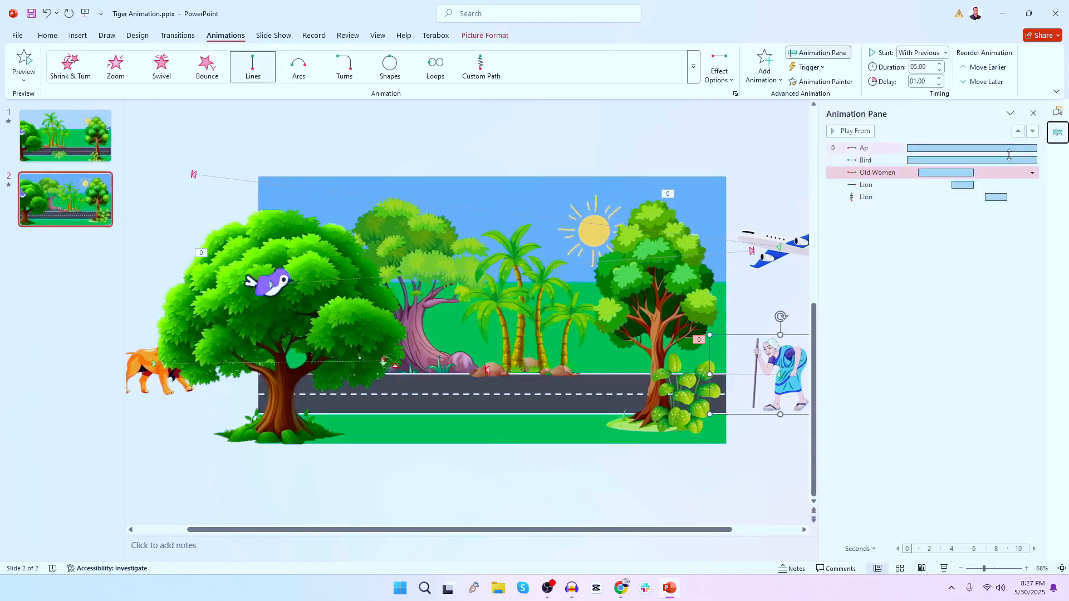
left_click(764, 70)
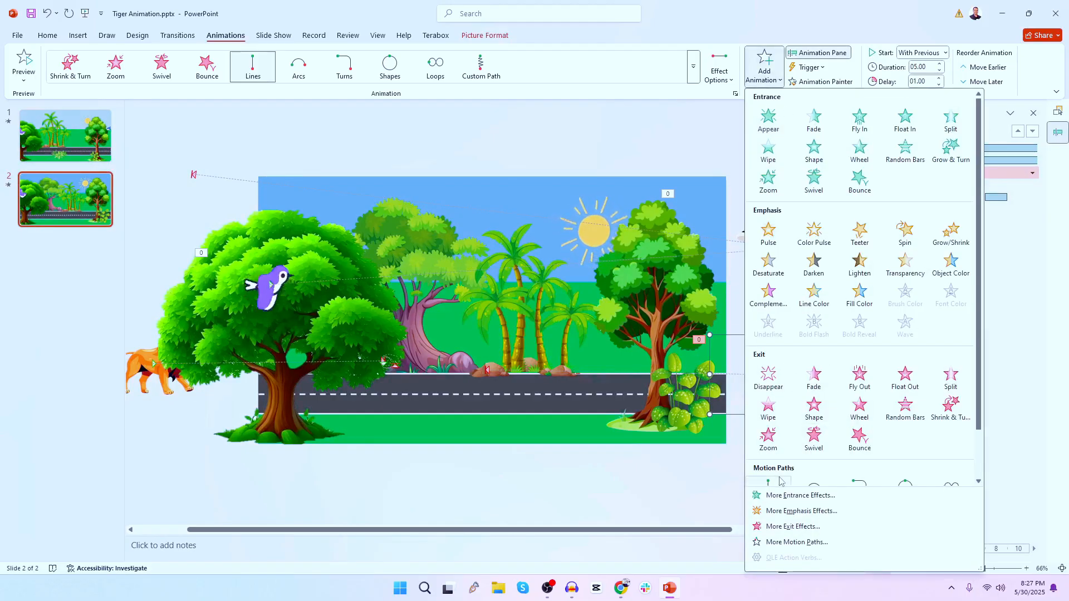
left_click(368, 367)
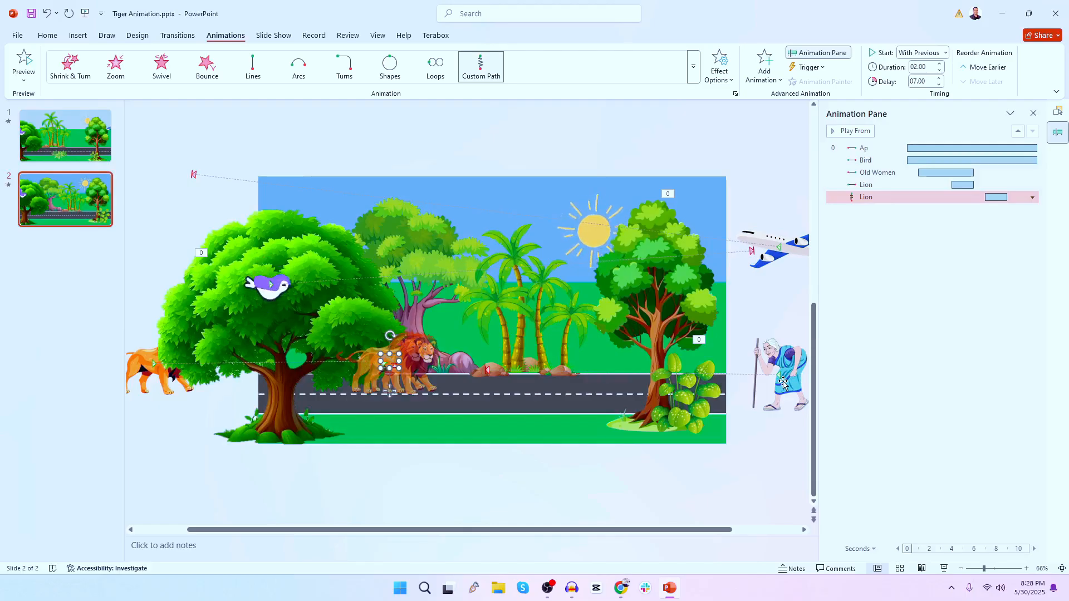
Step: Compare the lion's two motion paths and set the delay of its second, custom path to 6 seconds
left_click(867, 186)
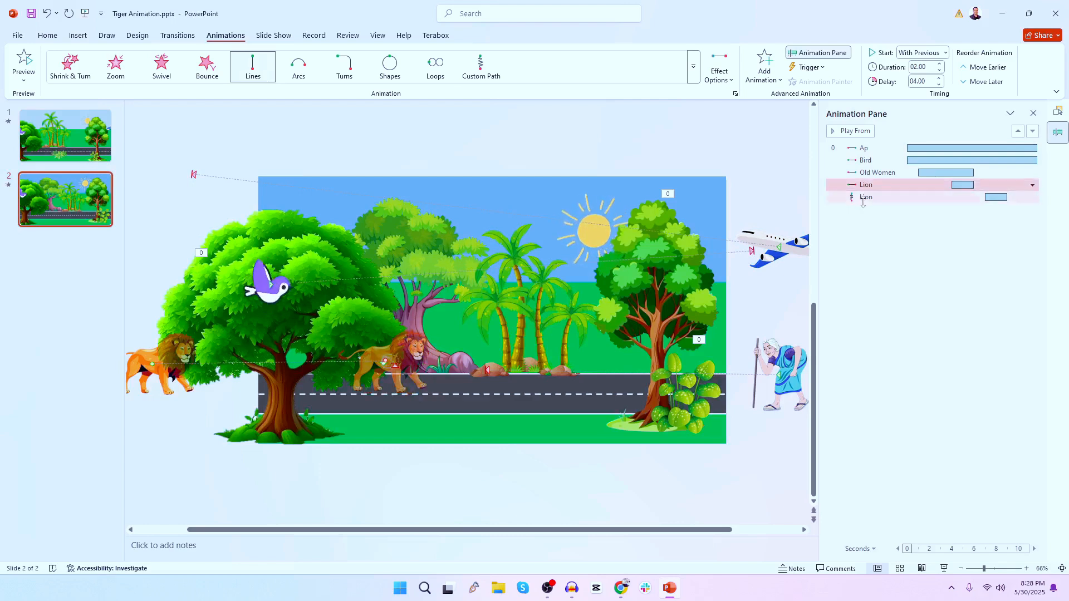
left_click(865, 198)
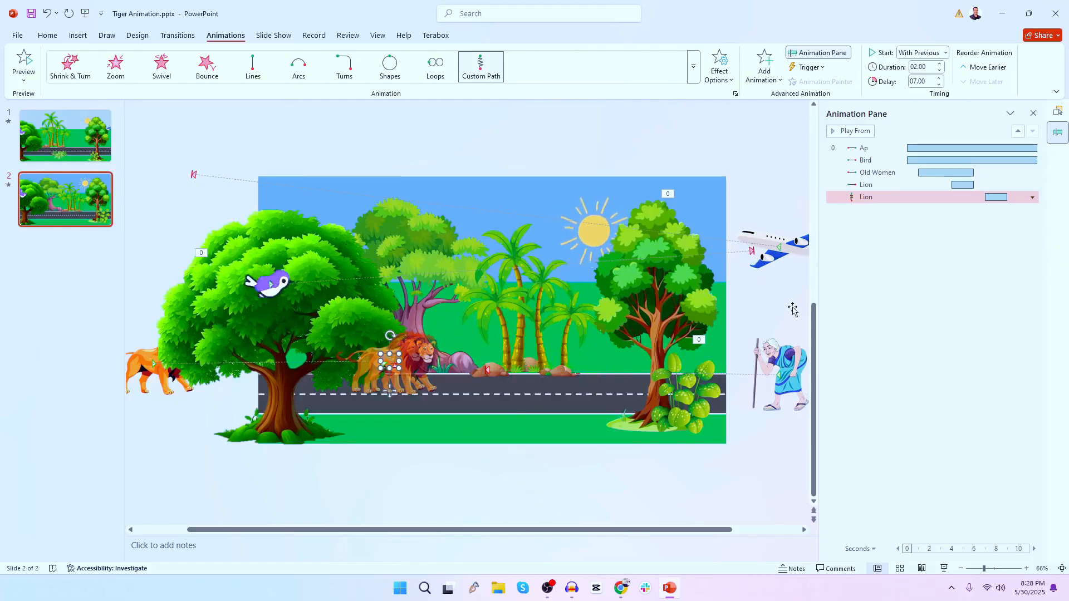
left_click(835, 184)
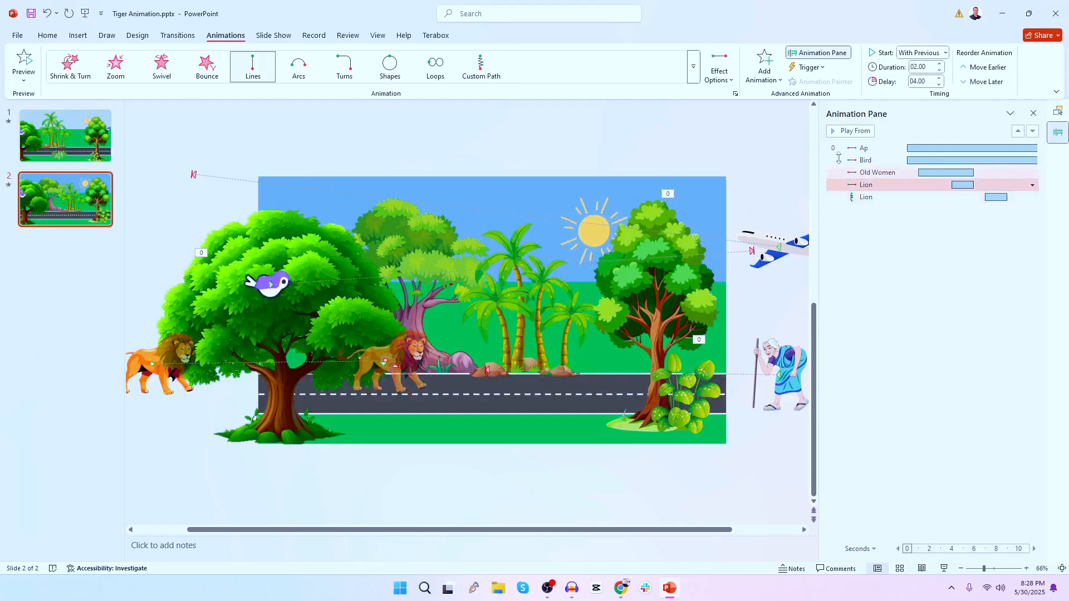
left_click(866, 197)
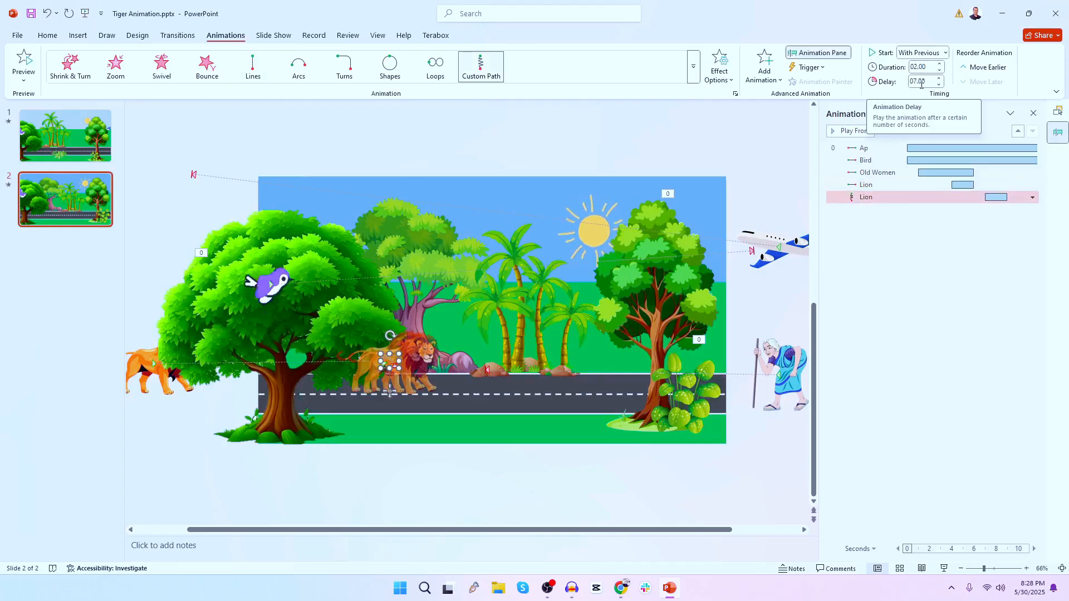
left_click(921, 82)
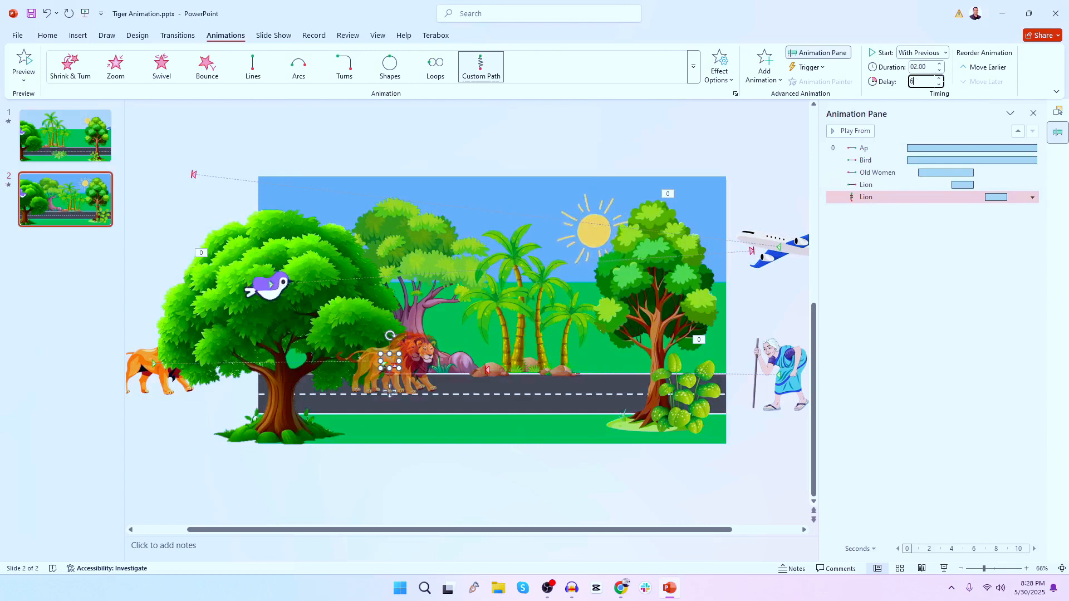
key("Return")
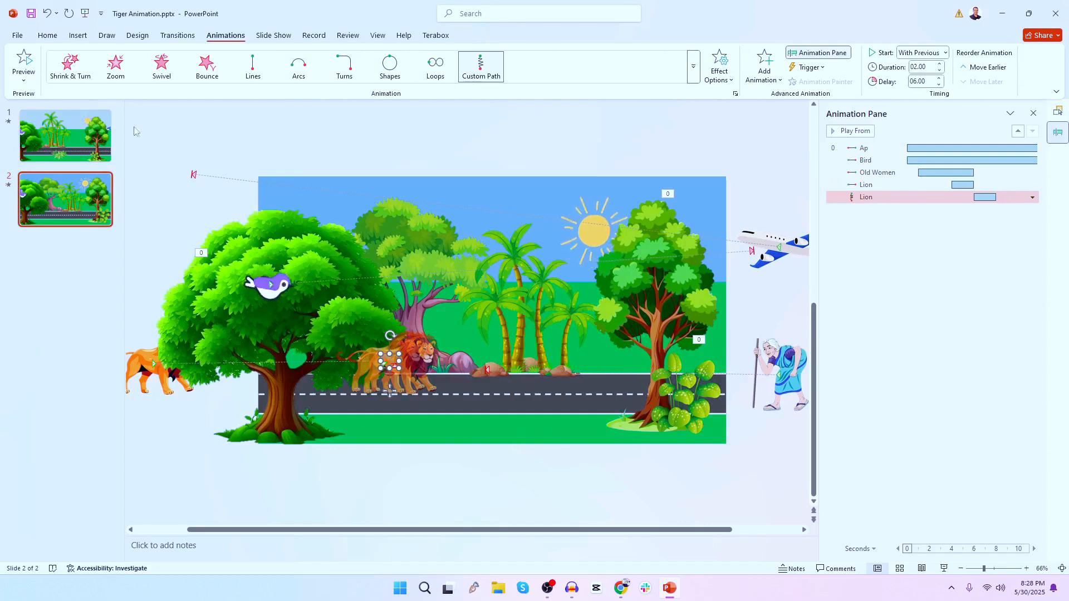
Step: Preview the slide show from slide 2 to check the lion's revised timing, and exit the show
left_click(273, 36)
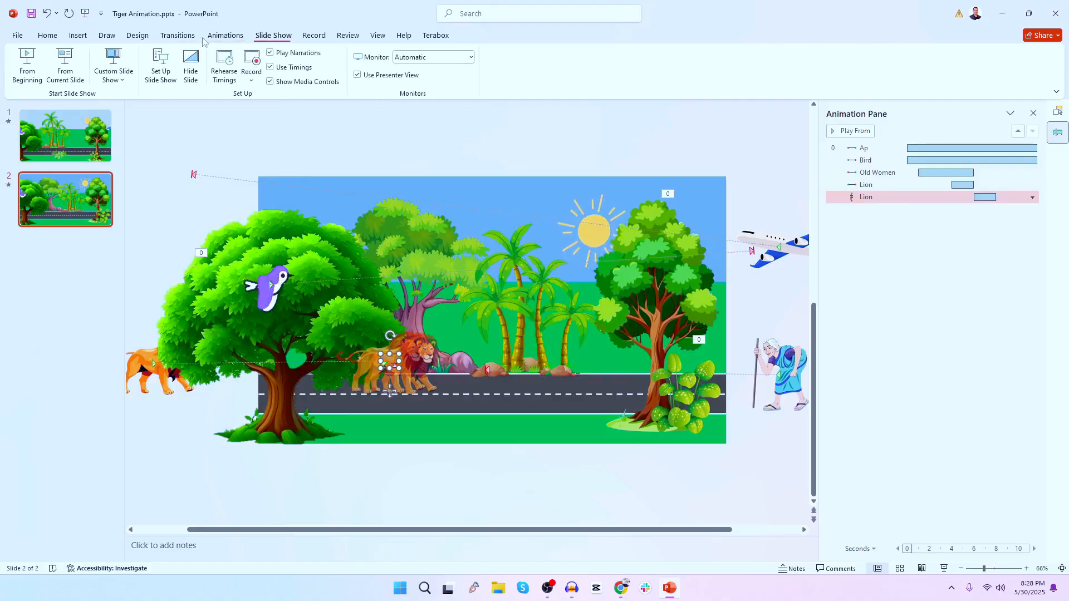
left_click(65, 67)
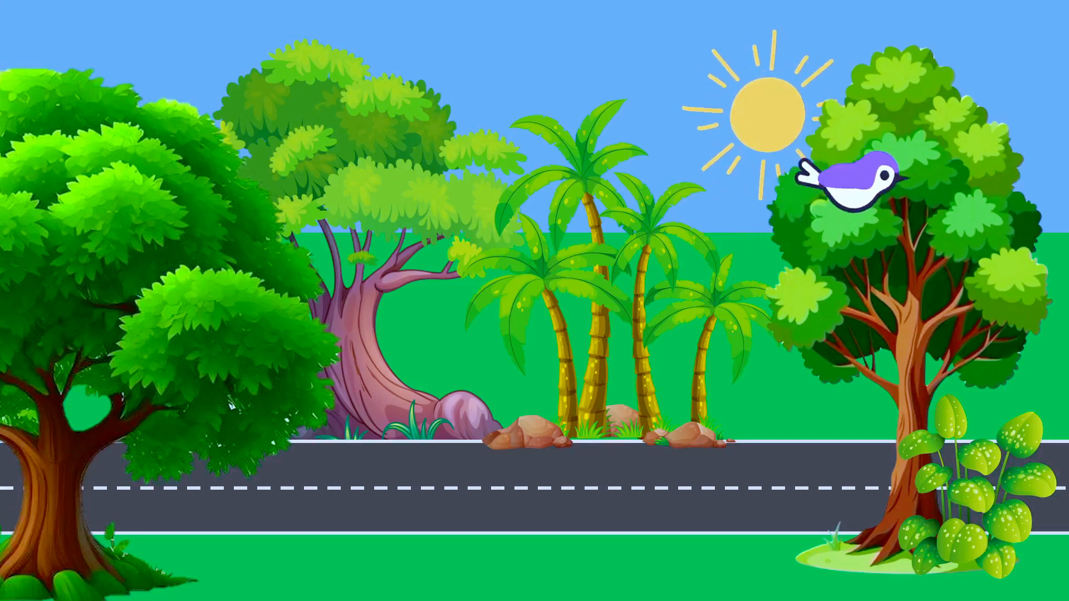
key("Escape")
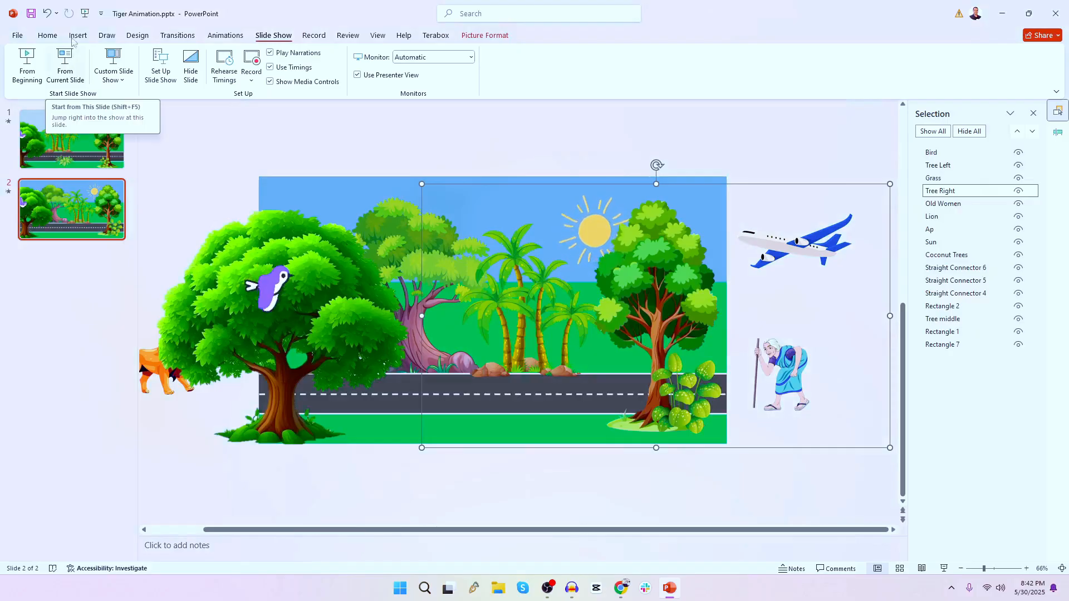
Step: Save the presentation to the Desktop as an MPEG-4 video named Lion Animation
left_click(301, 150)
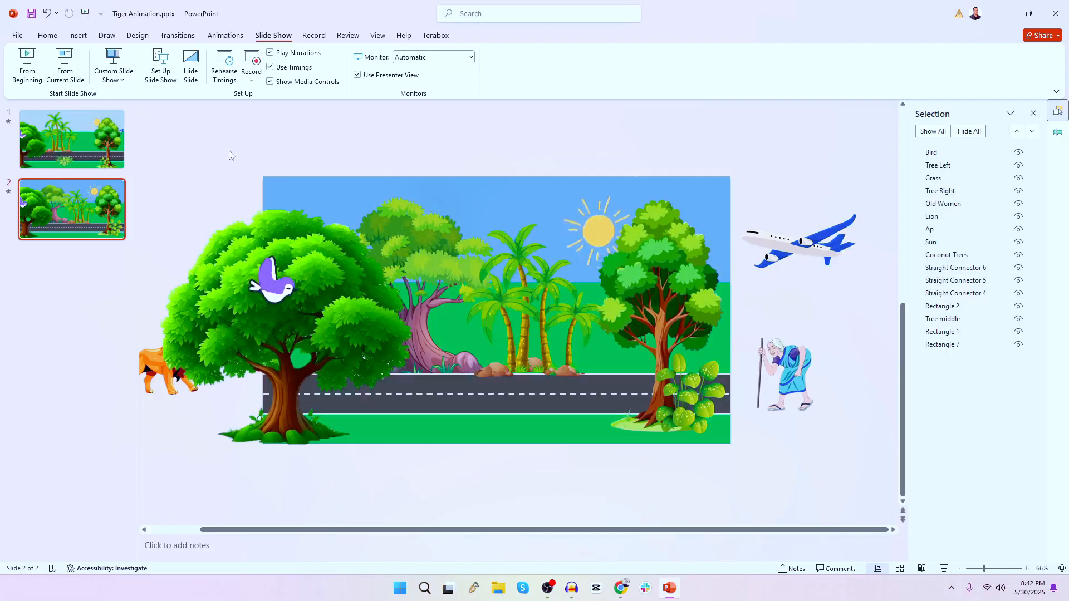
left_click(18, 36)
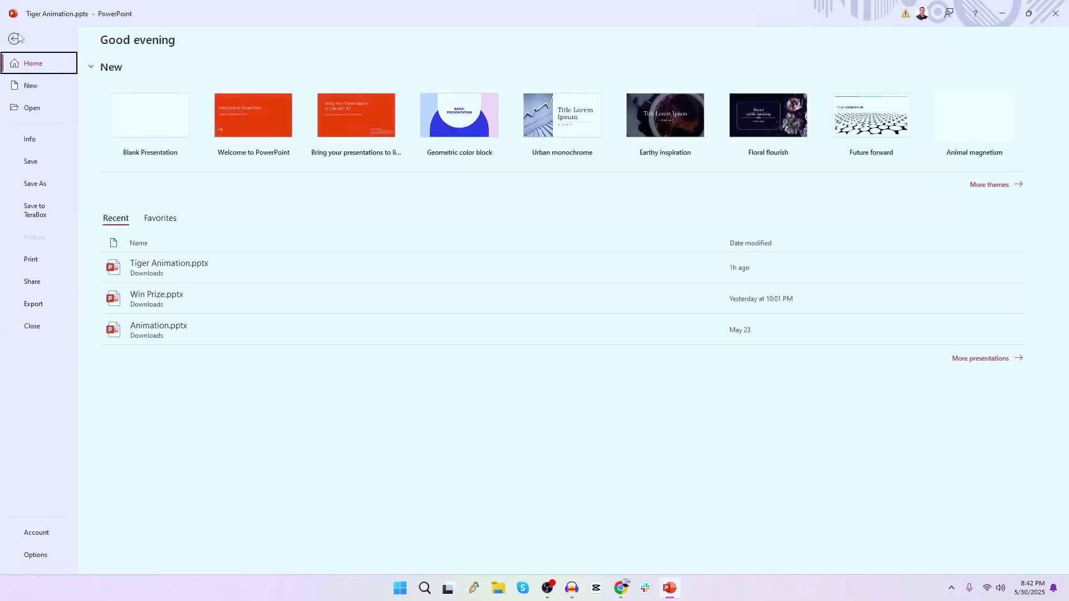
left_click(42, 190)
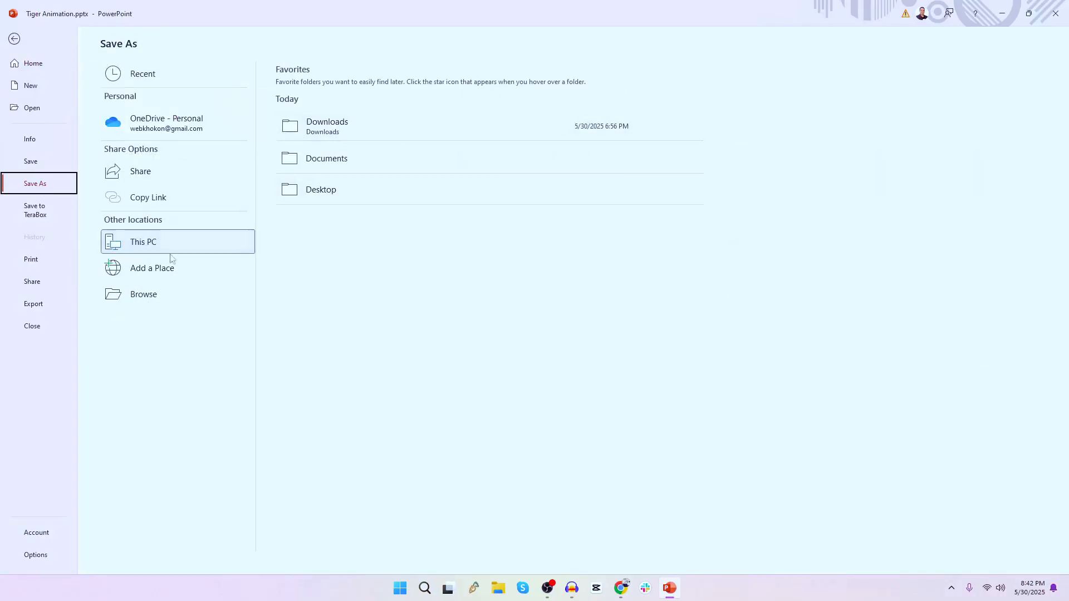
left_click(341, 182)
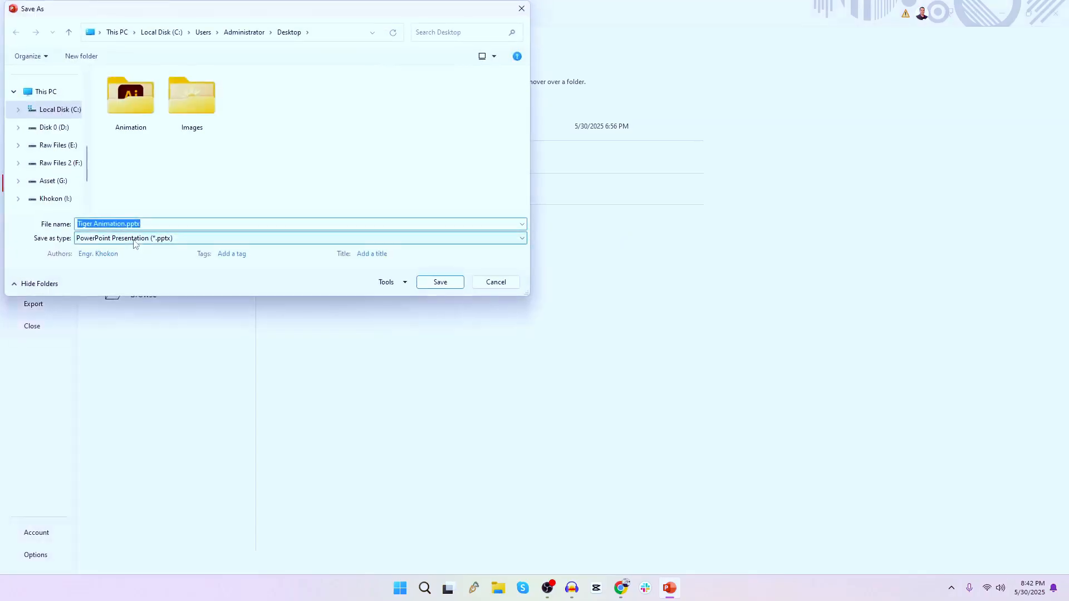
type("Lion")
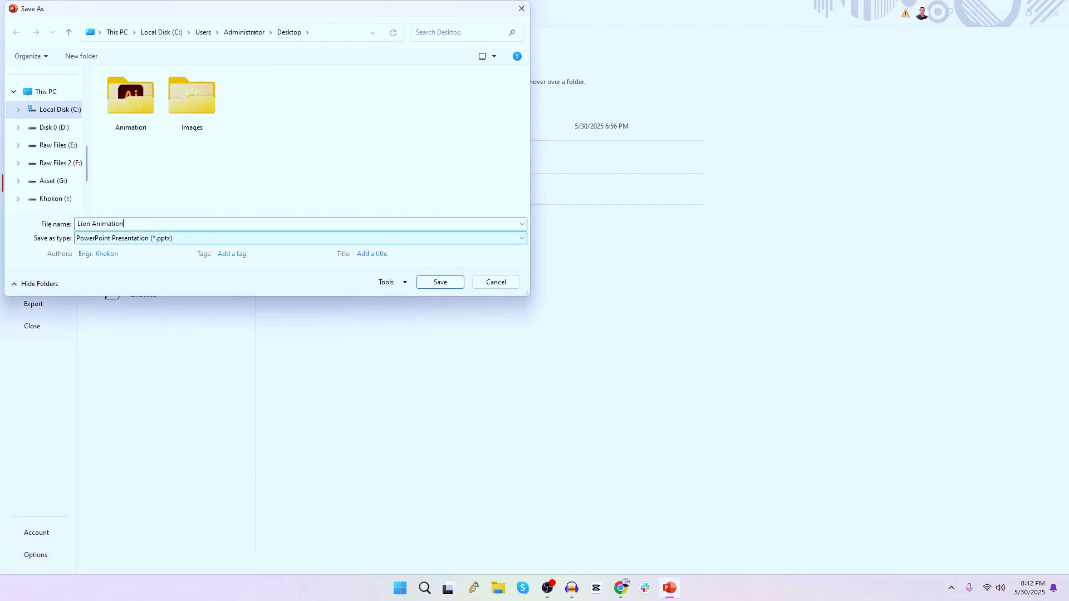
left_click(134, 238)
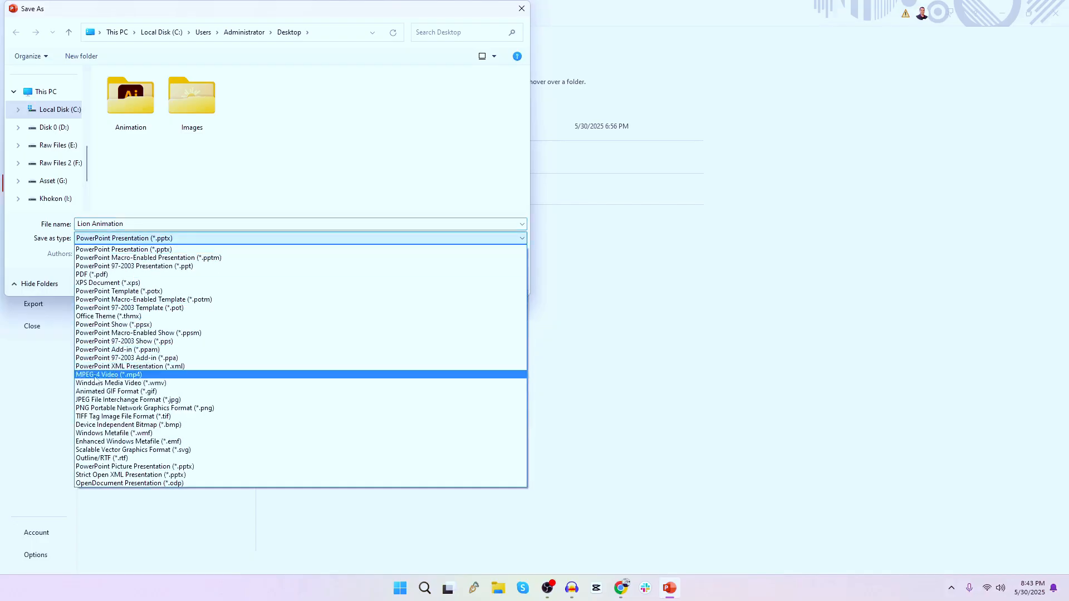
left_click(128, 376)
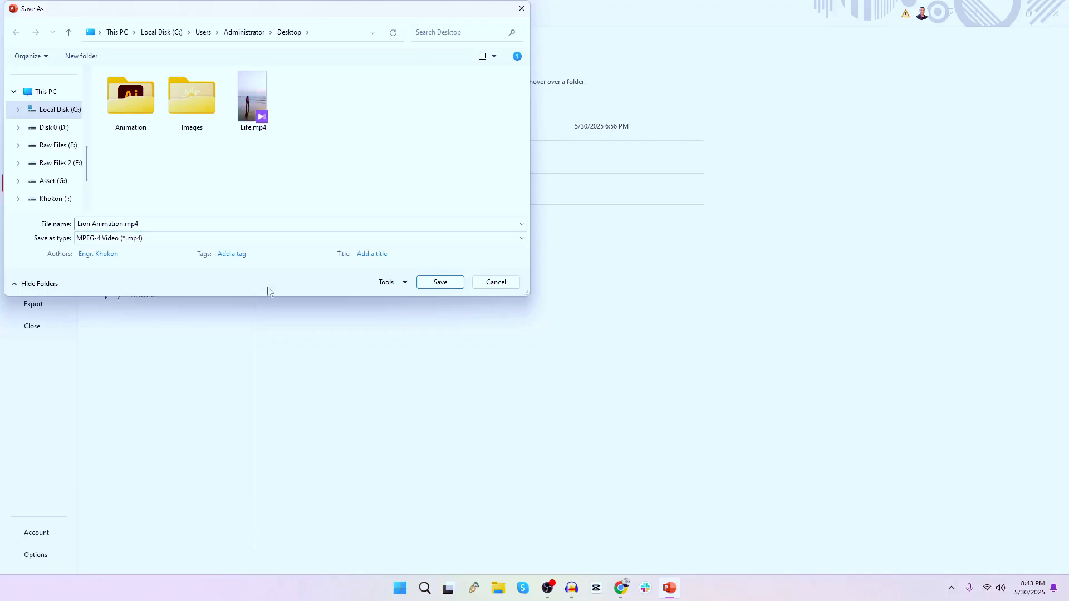
left_click(439, 282)
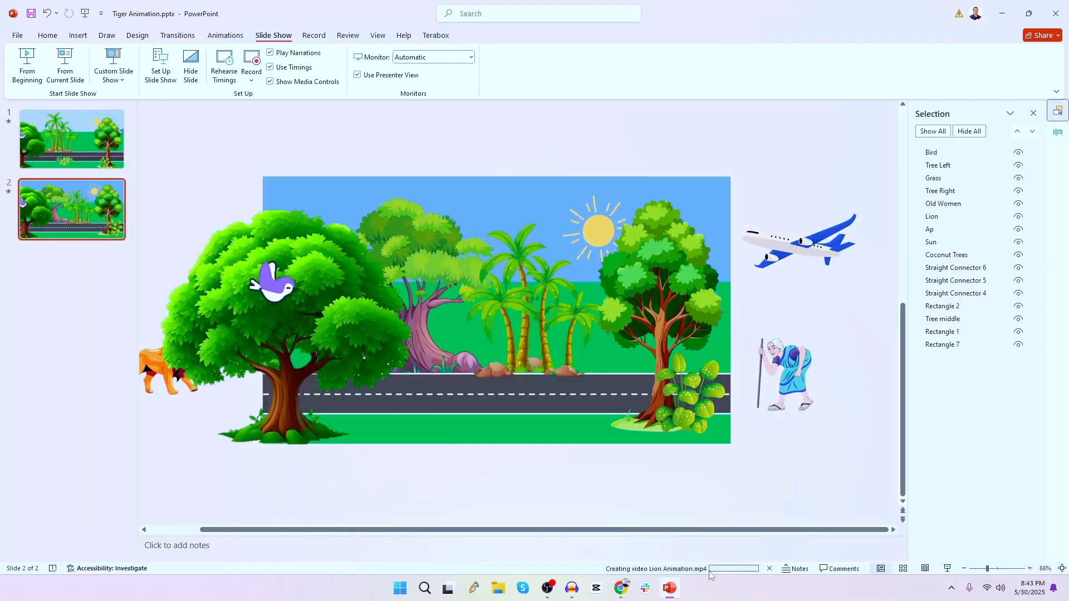